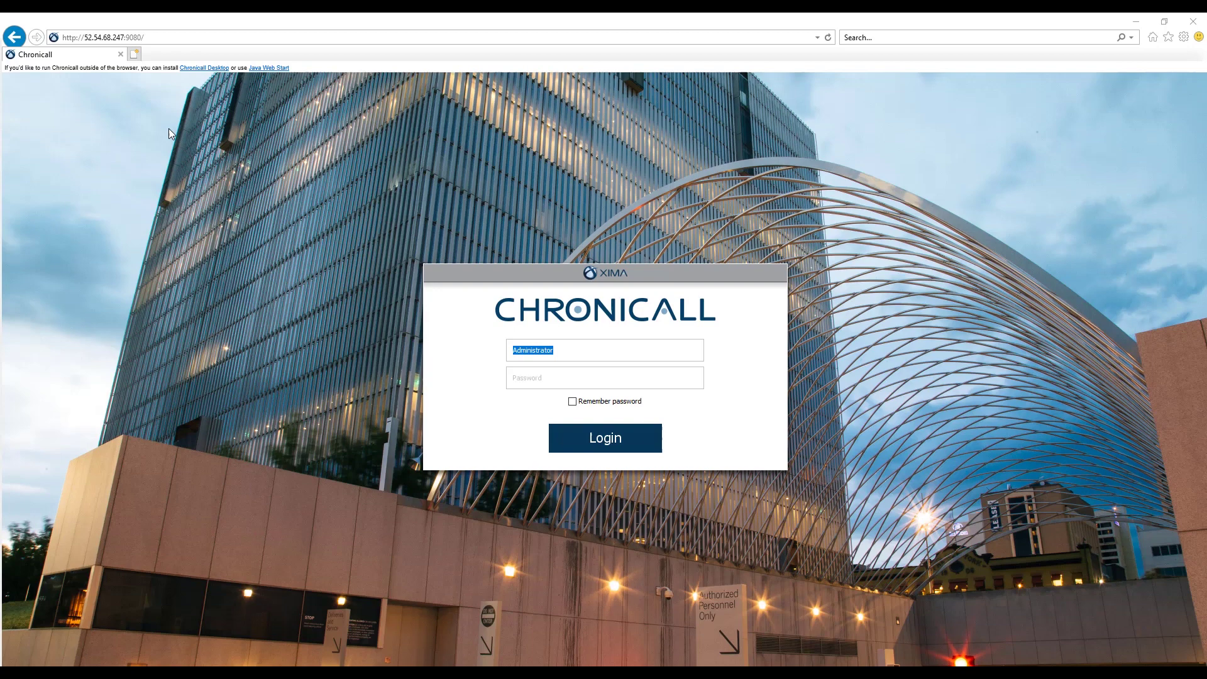
- Sign in with the administrator password and open the Reports > Run Report list
click(533, 379)
text(********)
key(Return)
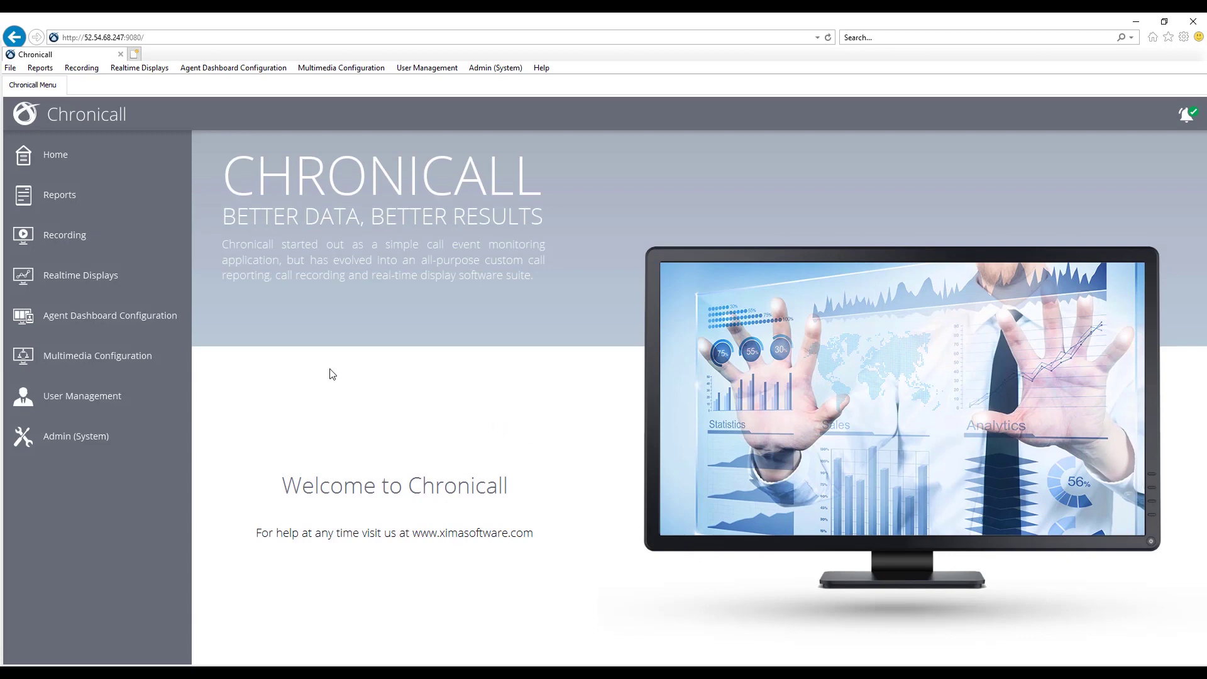
click(59, 196)
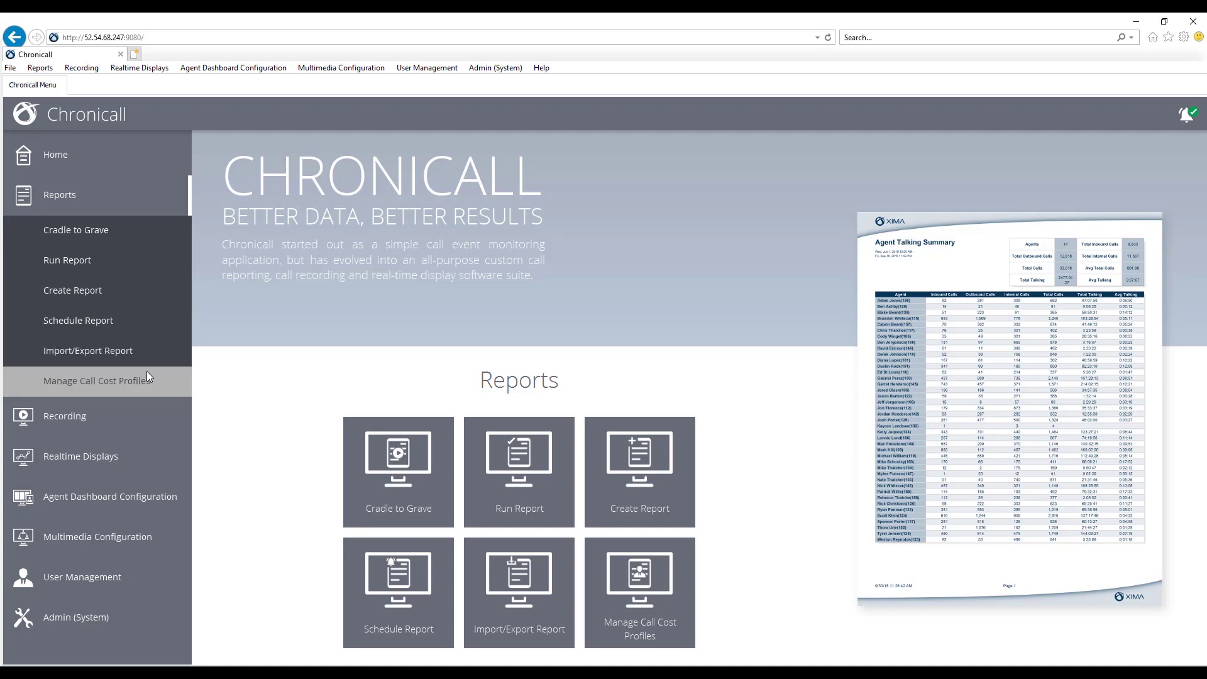
click(95, 268)
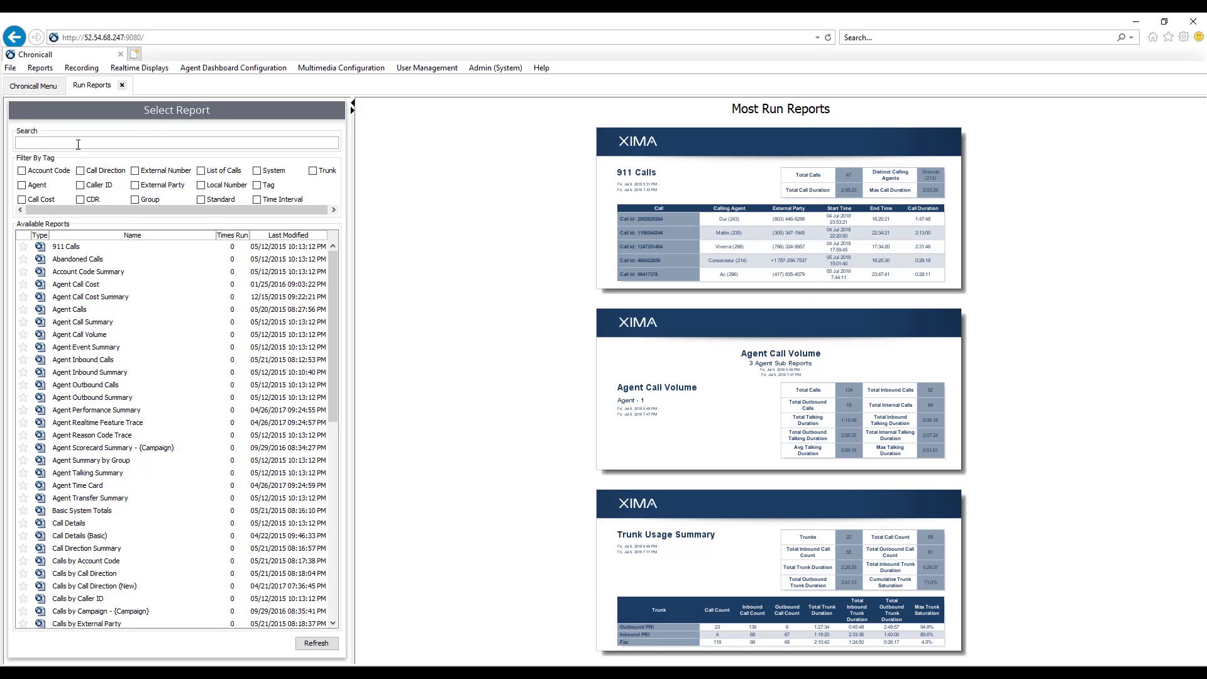
click(36, 173)
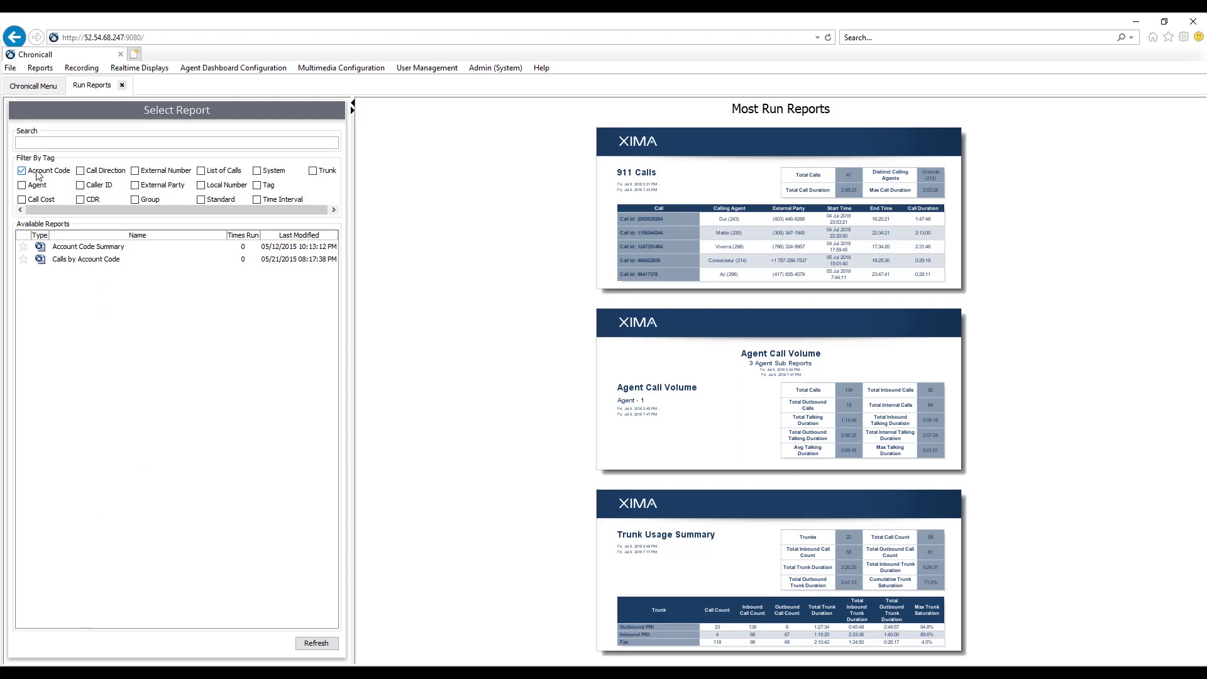
click(37, 175)
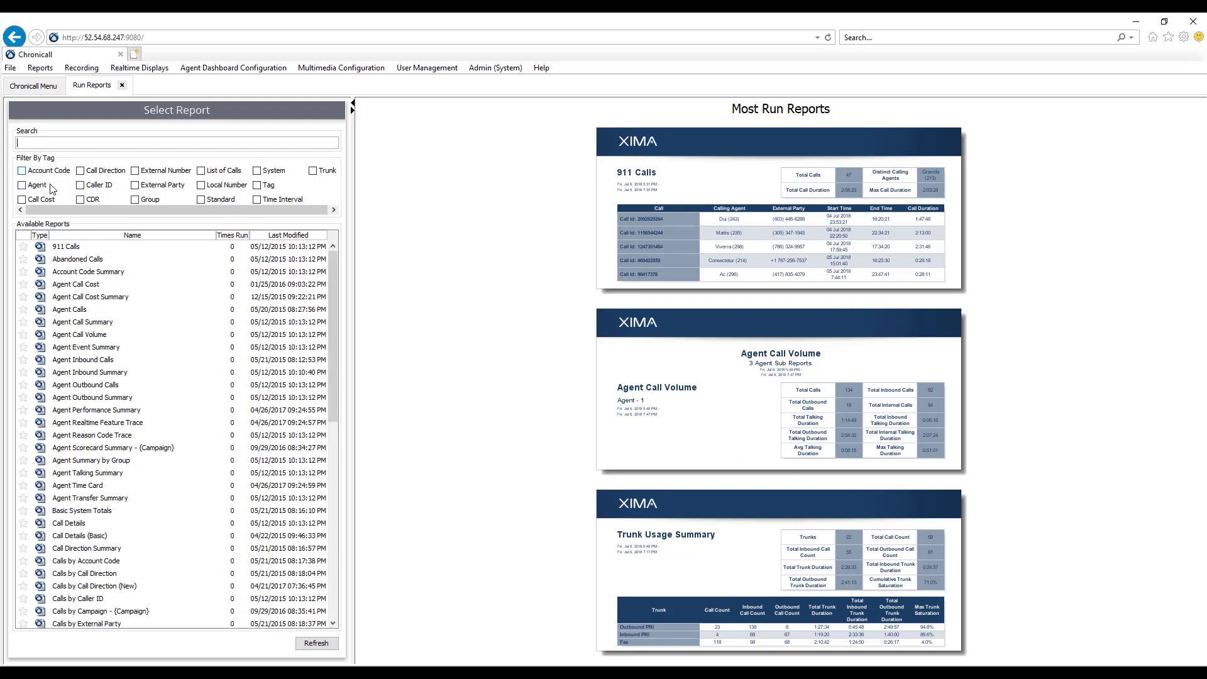
click(40, 190)
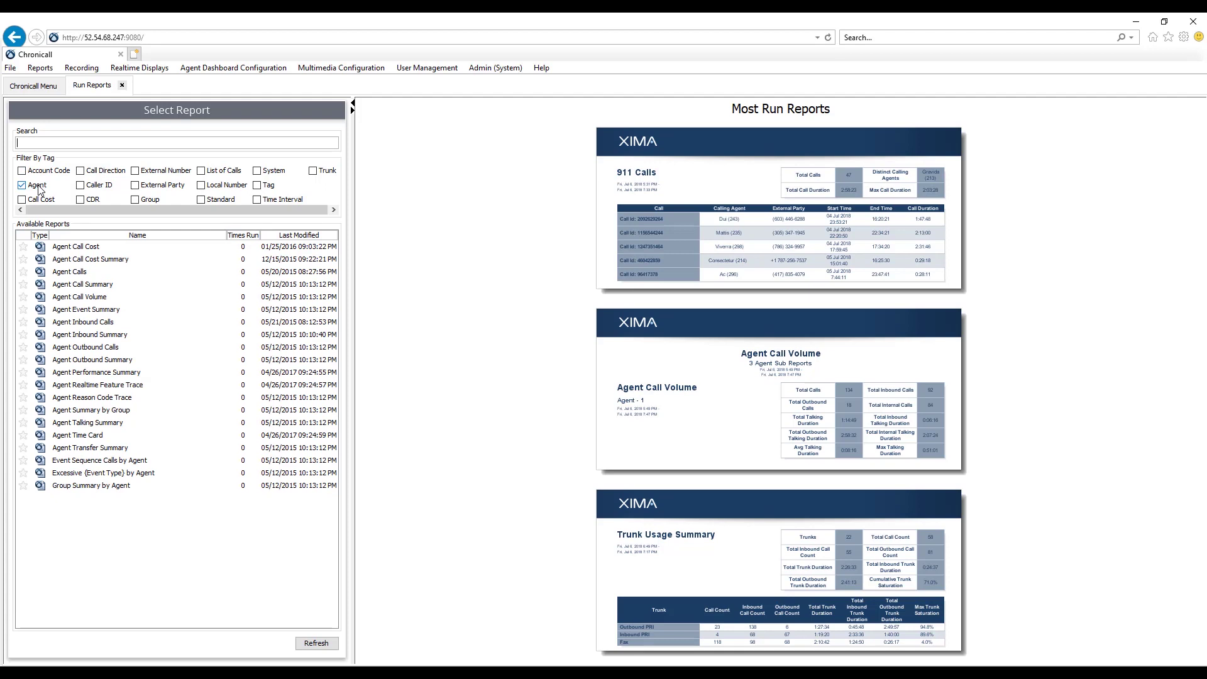
click(39, 189)
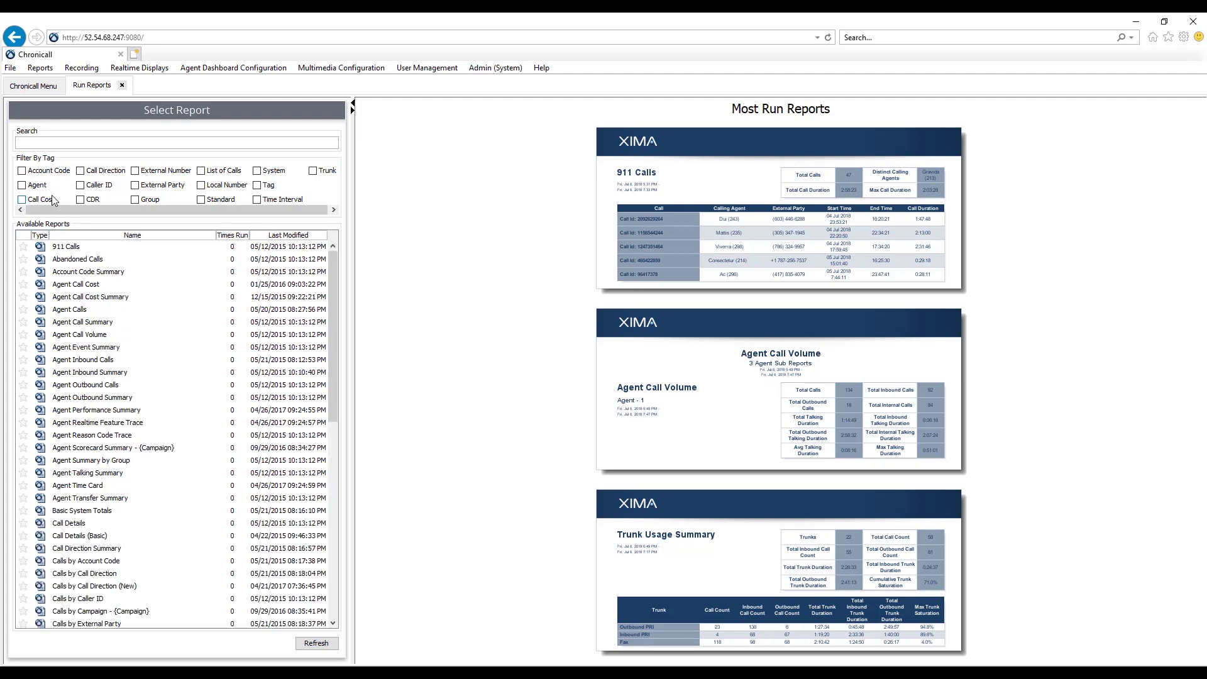
click(50, 200)
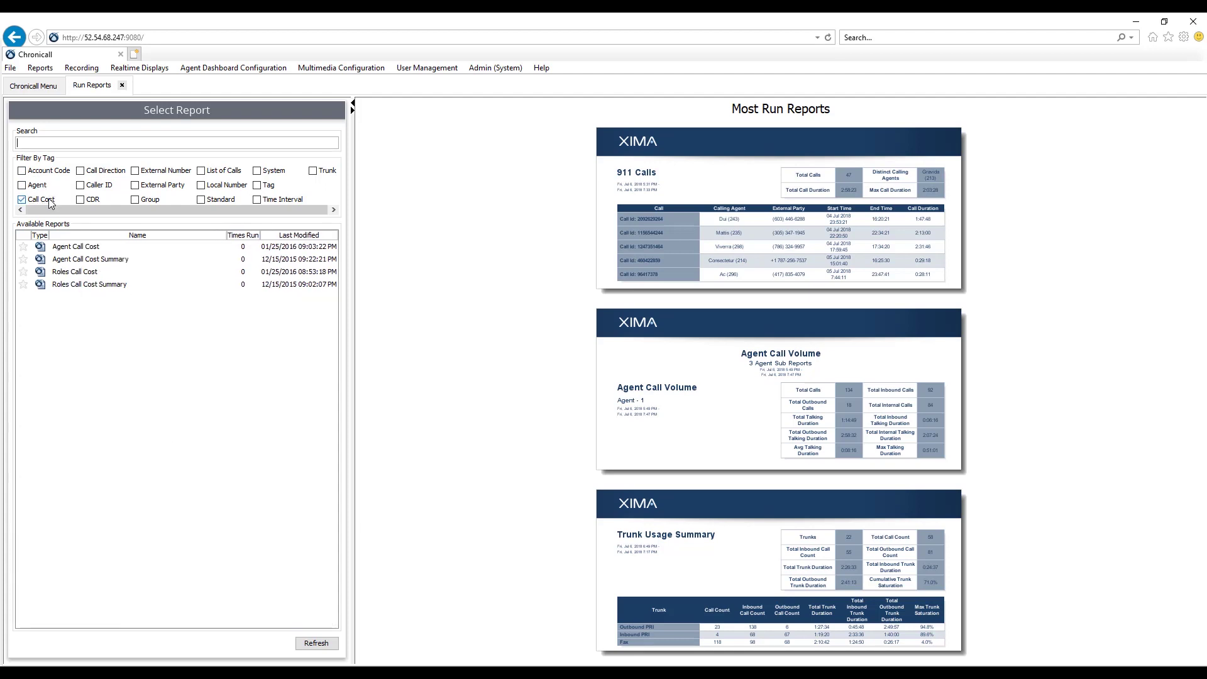
click(49, 200)
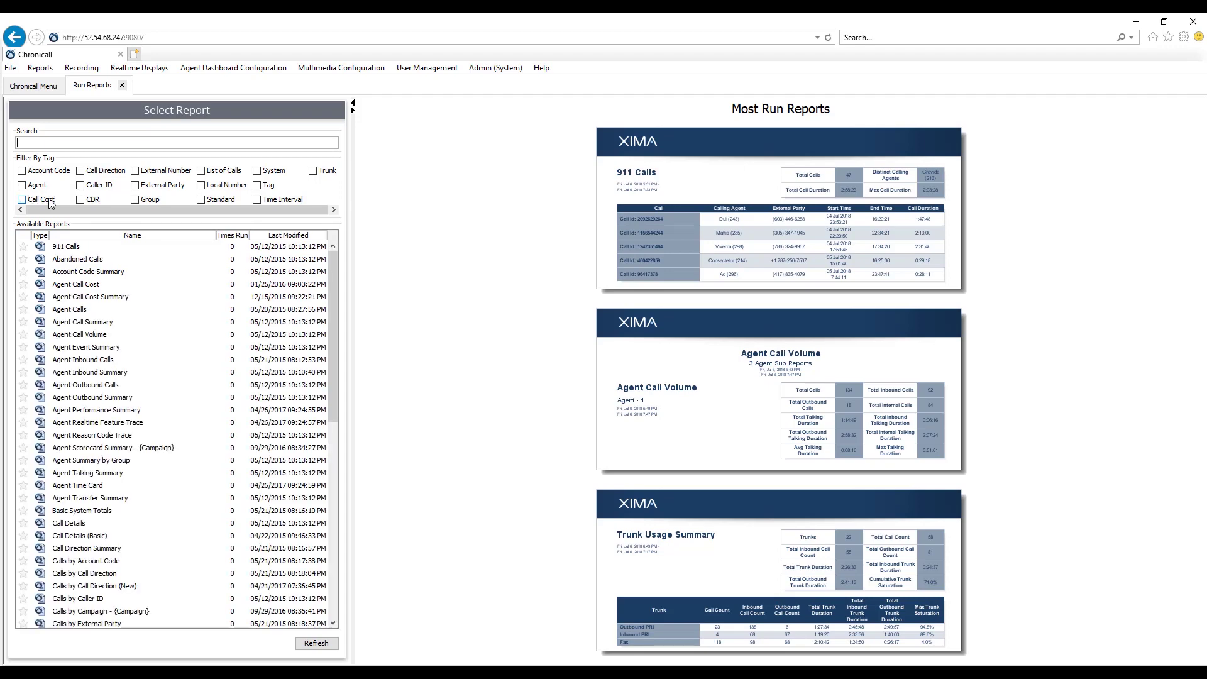
click(106, 174)
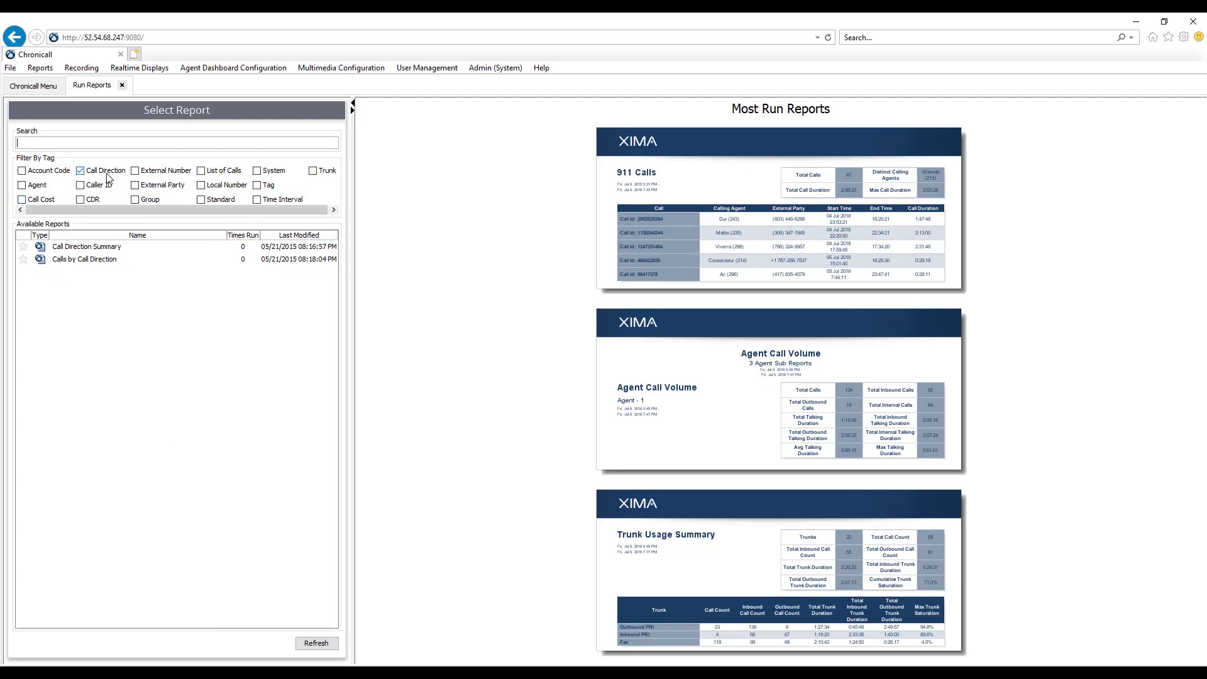
click(107, 174)
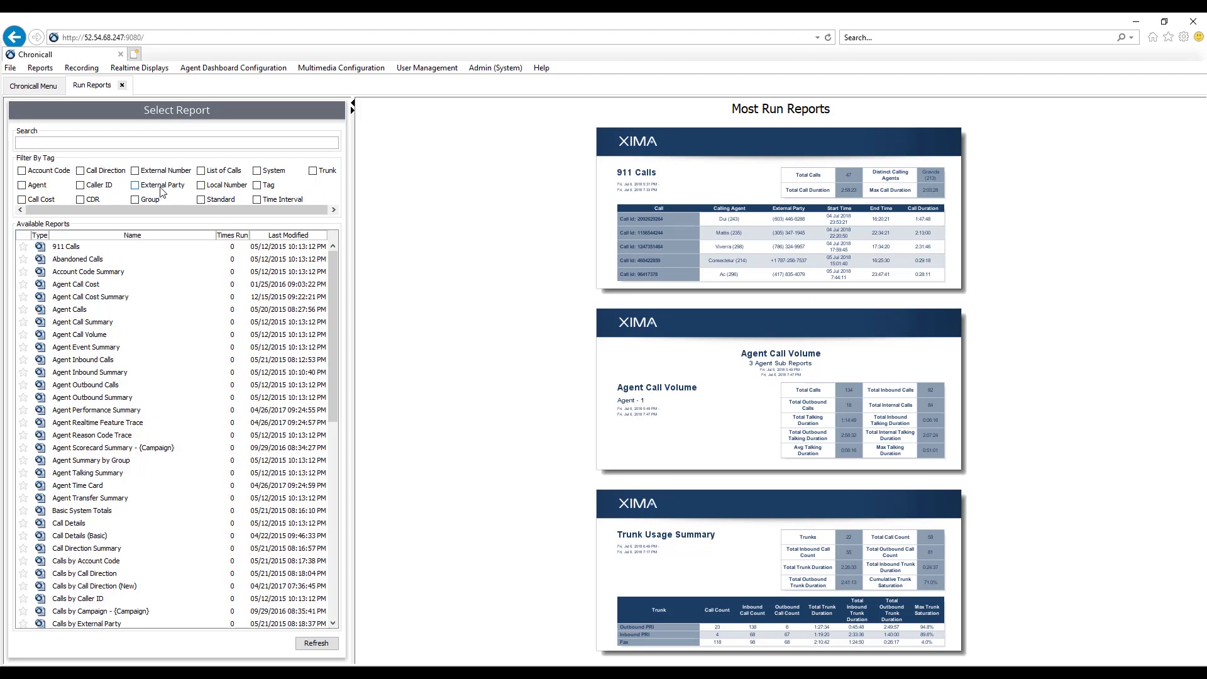
click(145, 201)
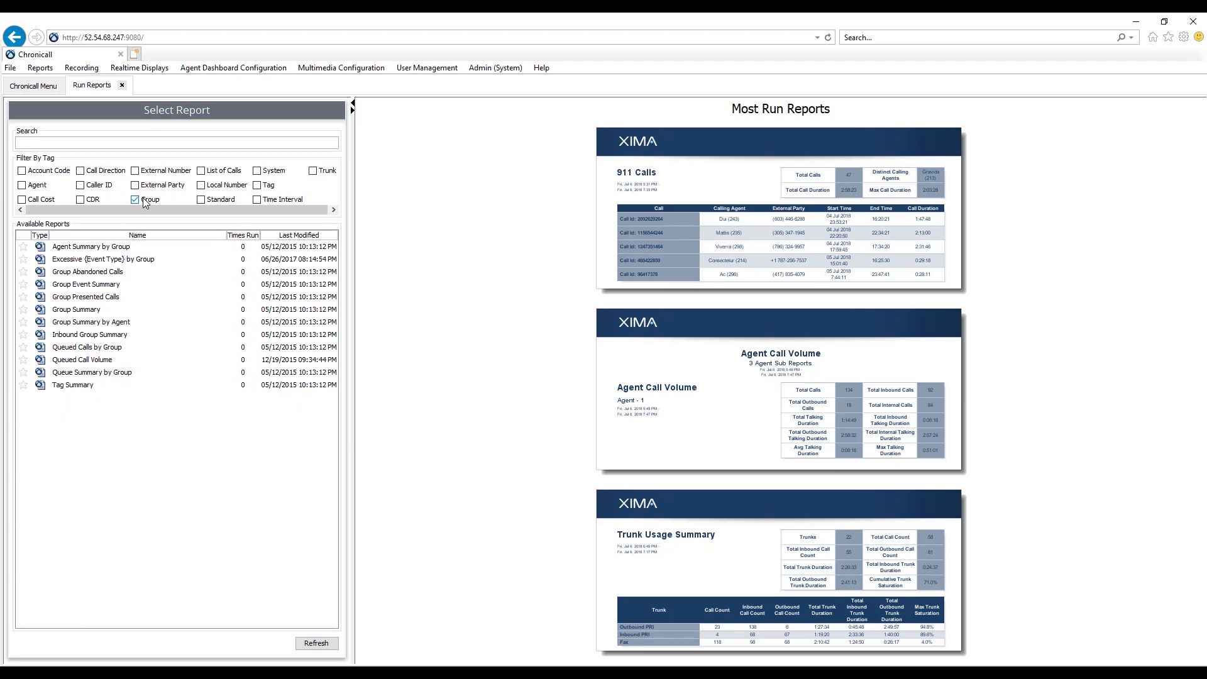
click(145, 202)
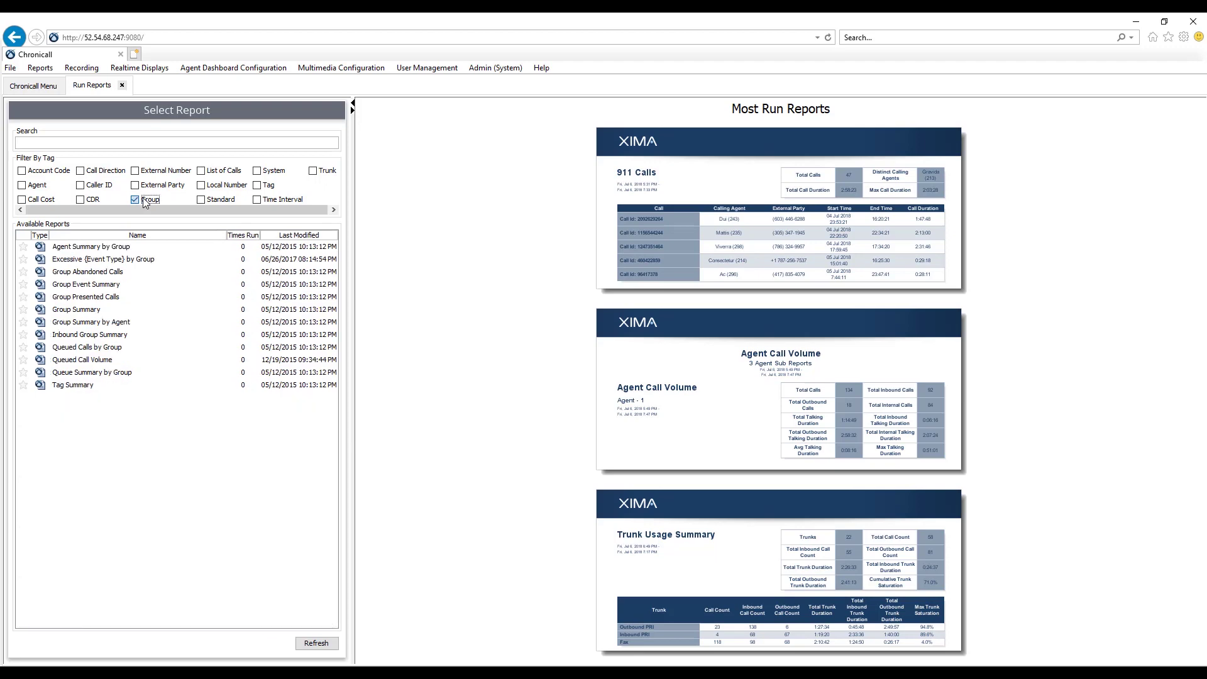
click(215, 189)
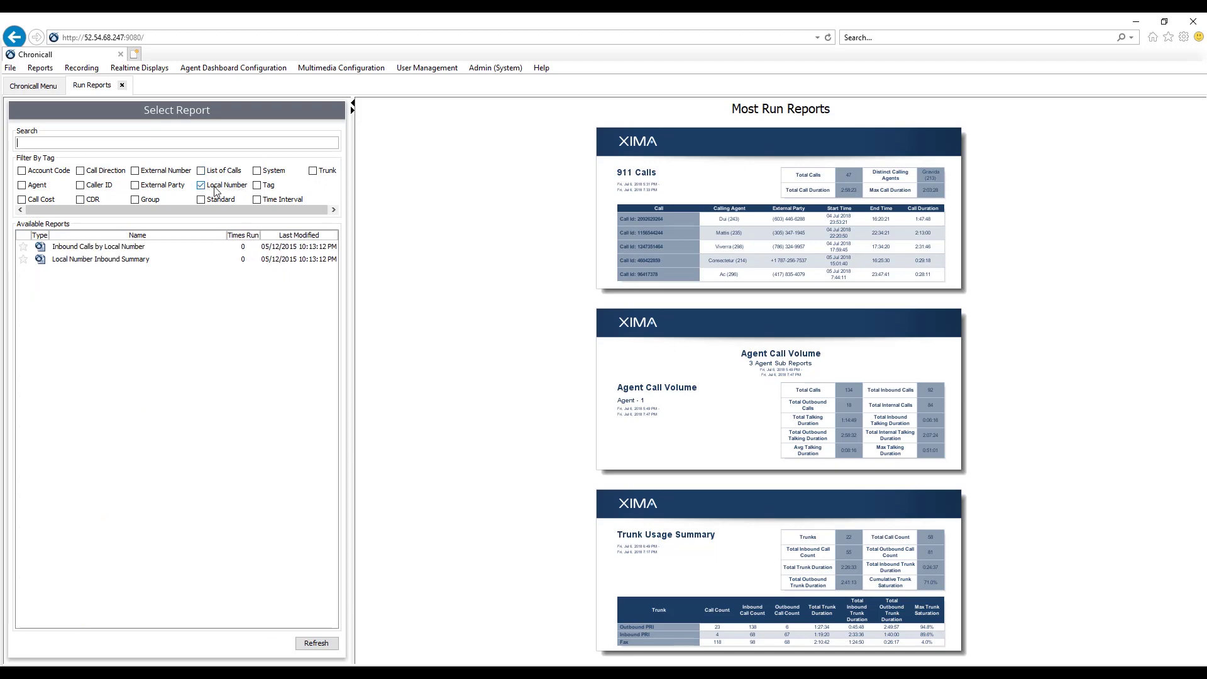
click(215, 189)
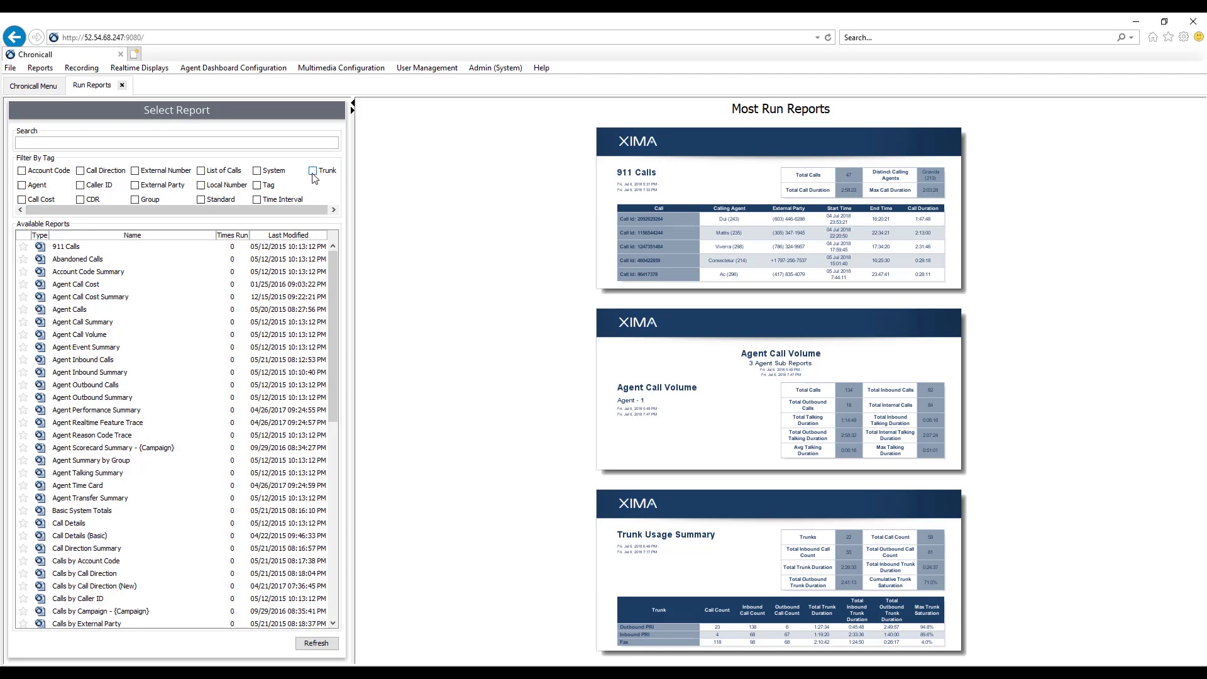
- Filter reports to the Agent tag and select Agent Call Summary after previewing Agent Inbound Summary
click(41, 188)
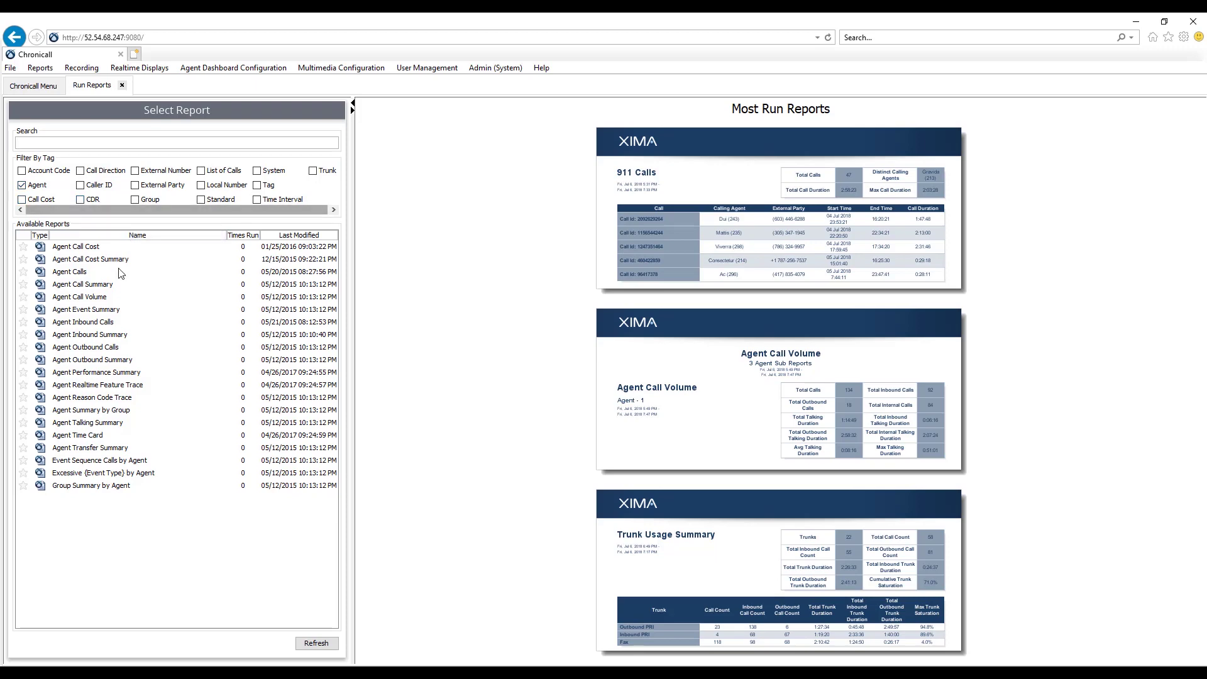
click(99, 287)
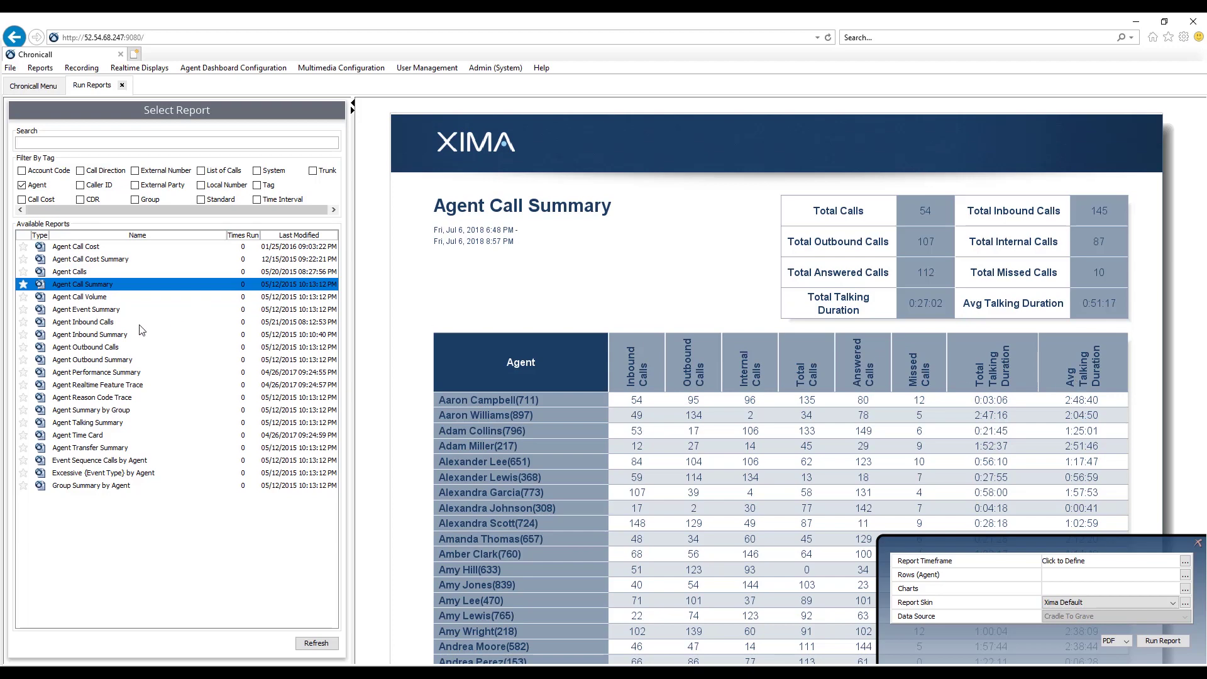
click(121, 335)
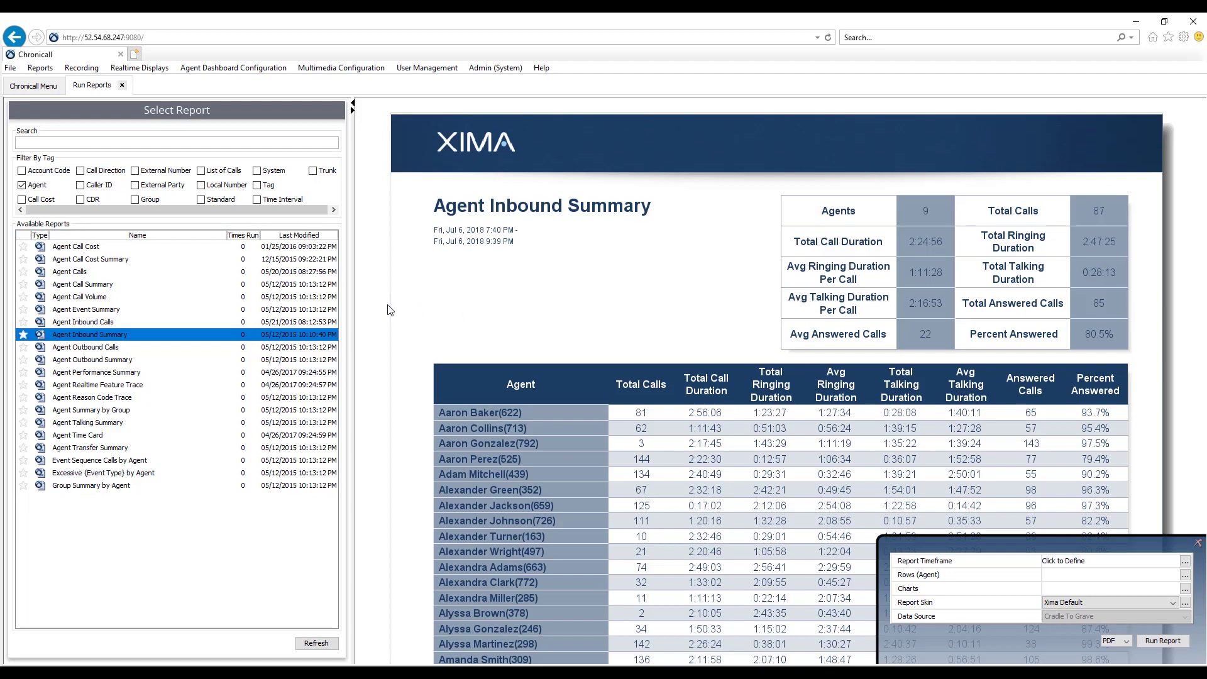
click(82, 286)
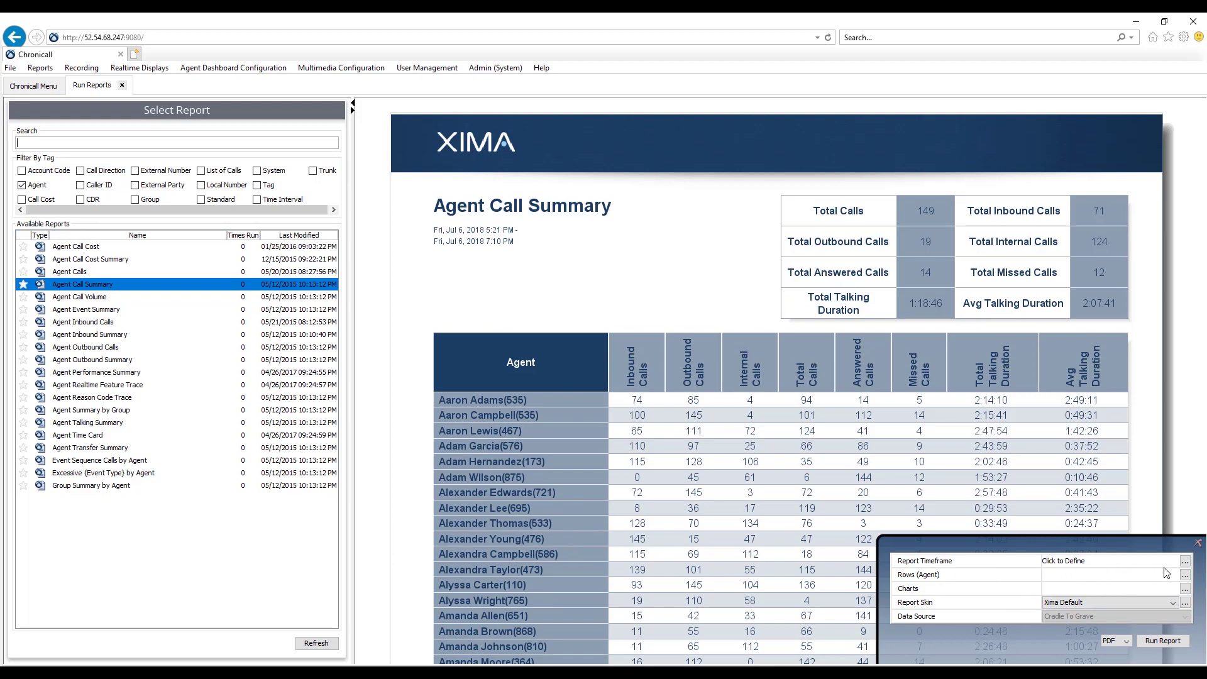
- Set the Agent Call Summary timeframe to 2018/07/02 through 2018/07/06, checking the Advanced settings
click(1185, 561)
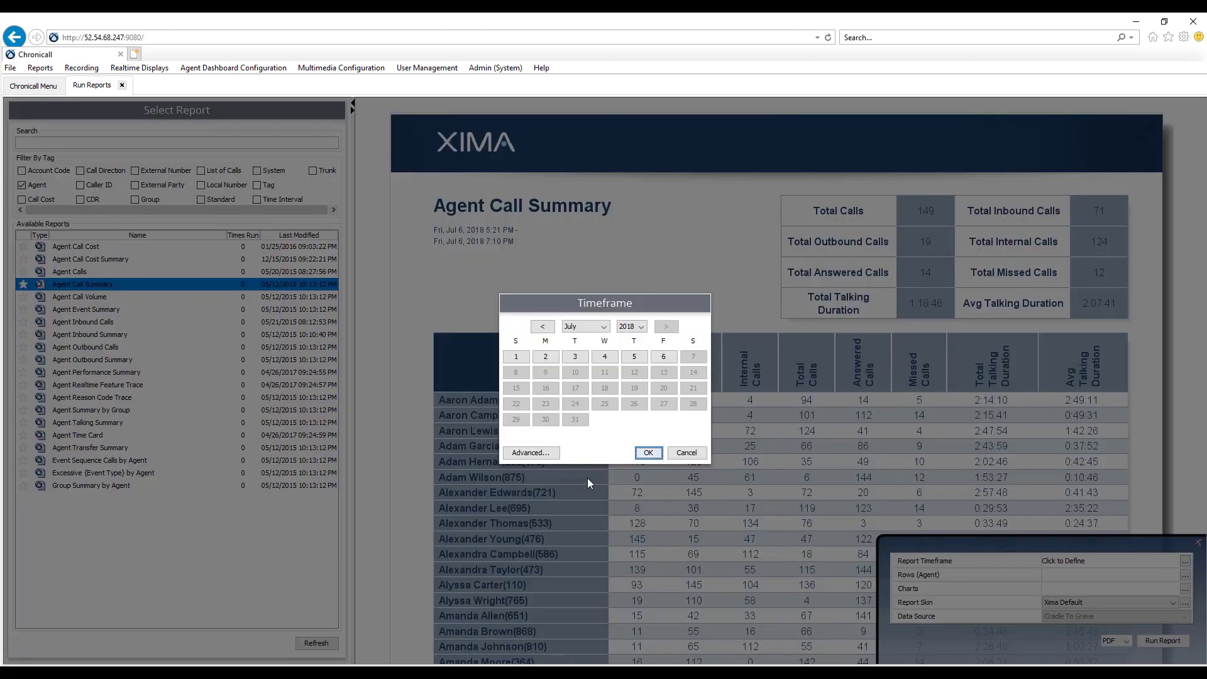
click(661, 358)
click(545, 359)
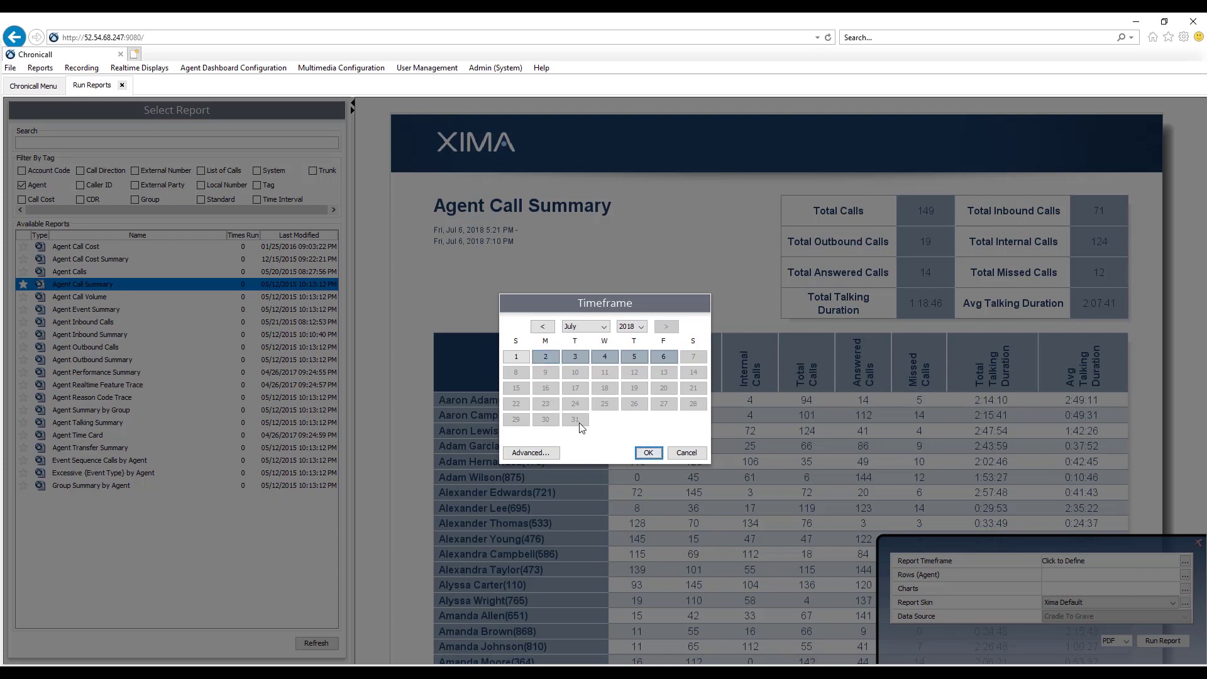
click(538, 452)
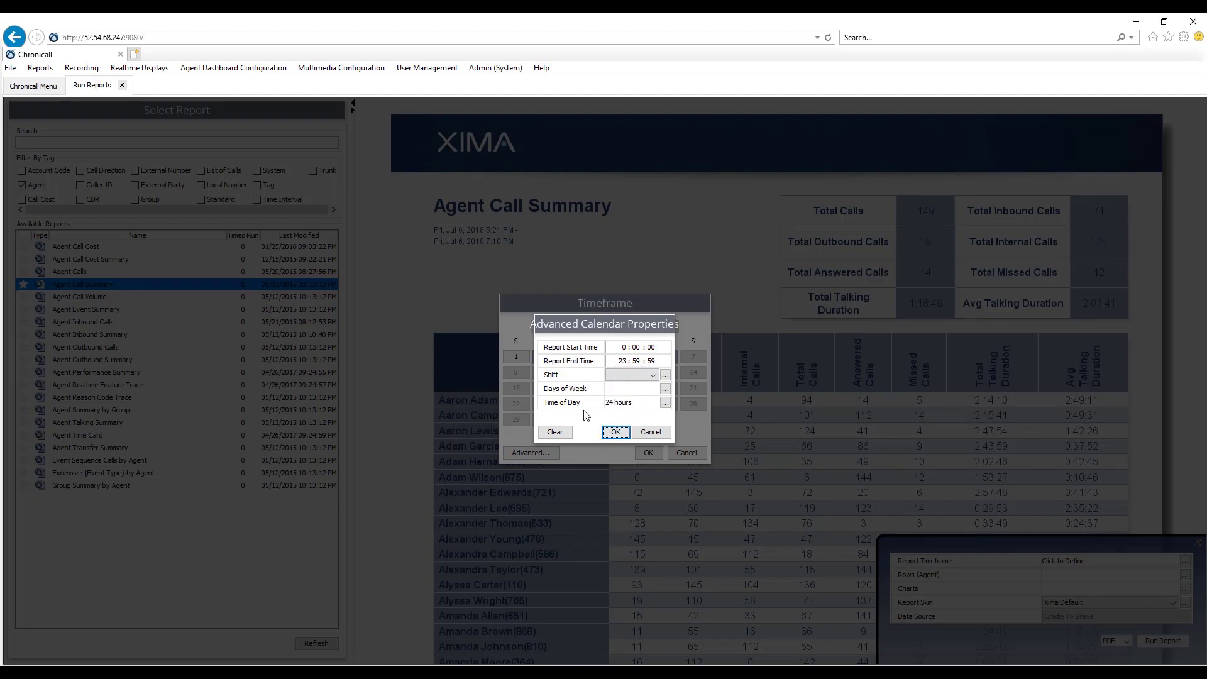
click(609, 430)
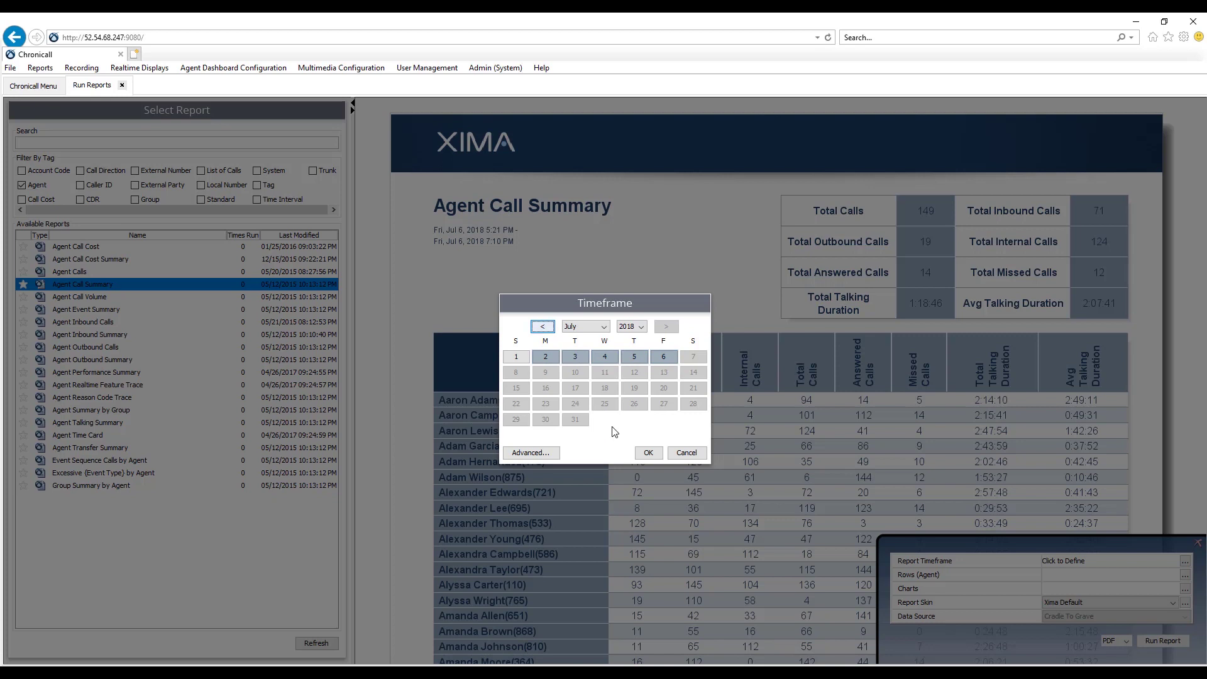
click(648, 452)
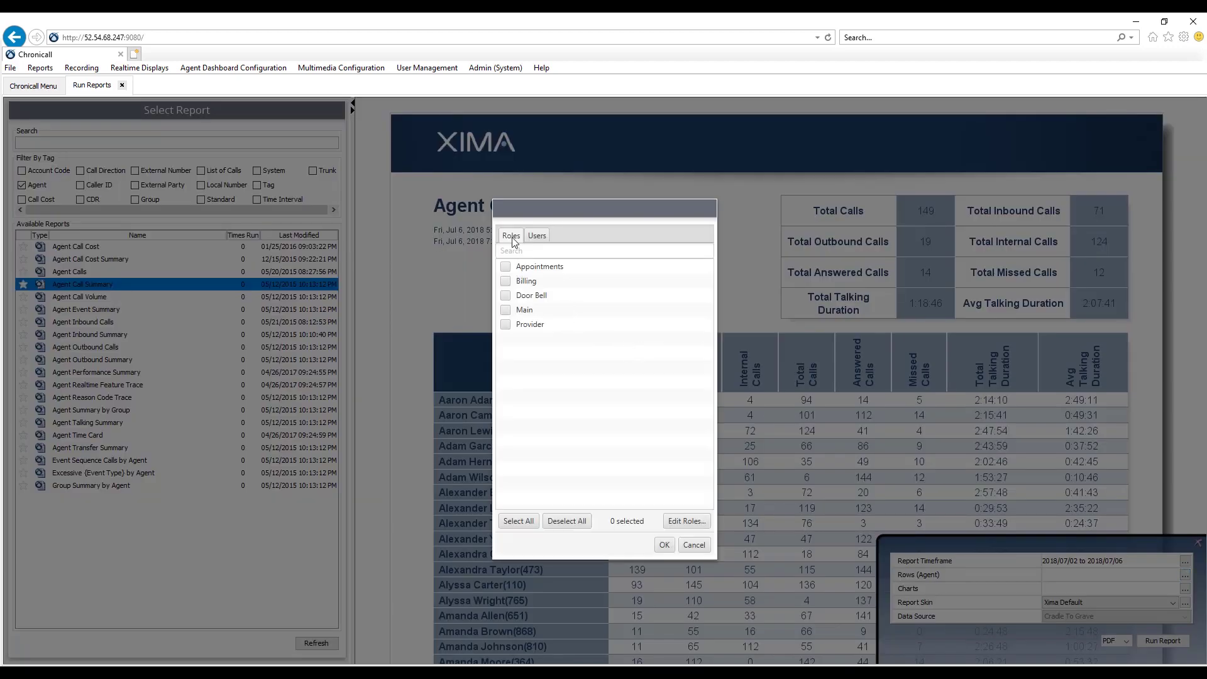
- After browsing individual users, select only the Appointments role as rows, showing 1 Role Selected
click(540, 239)
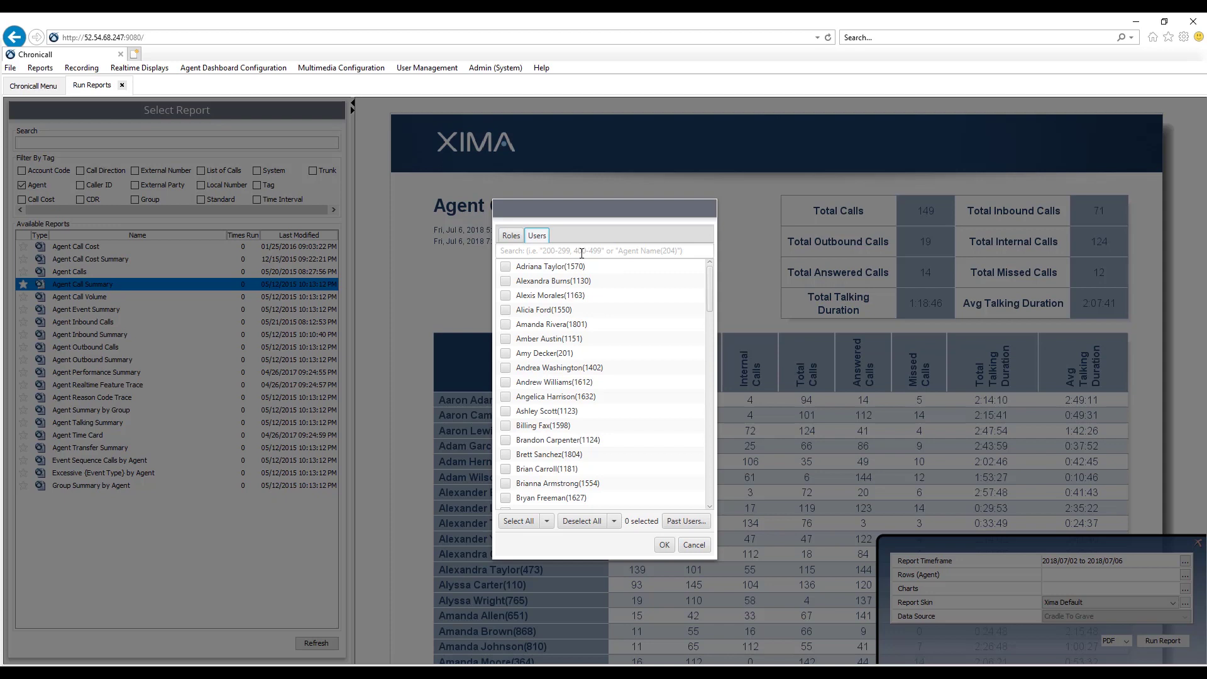
click(505, 266)
click(505, 281)
click(505, 296)
click(505, 309)
click(505, 354)
click(506, 382)
click(506, 411)
click(511, 236)
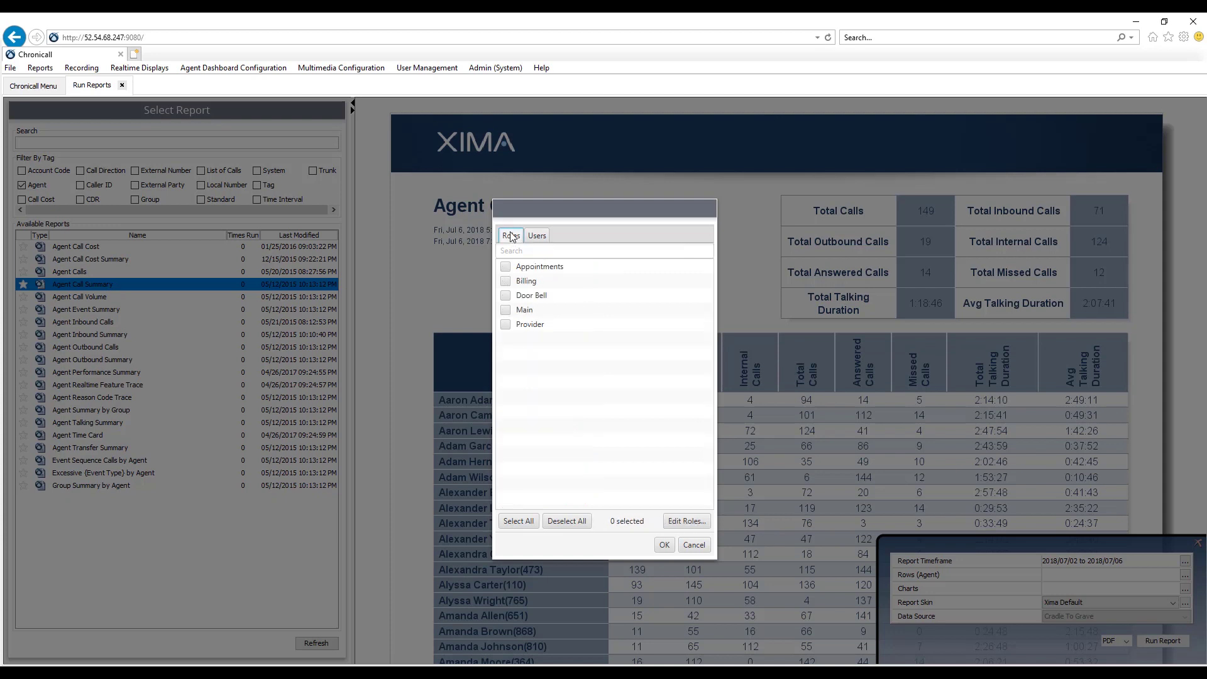
click(506, 267)
click(665, 545)
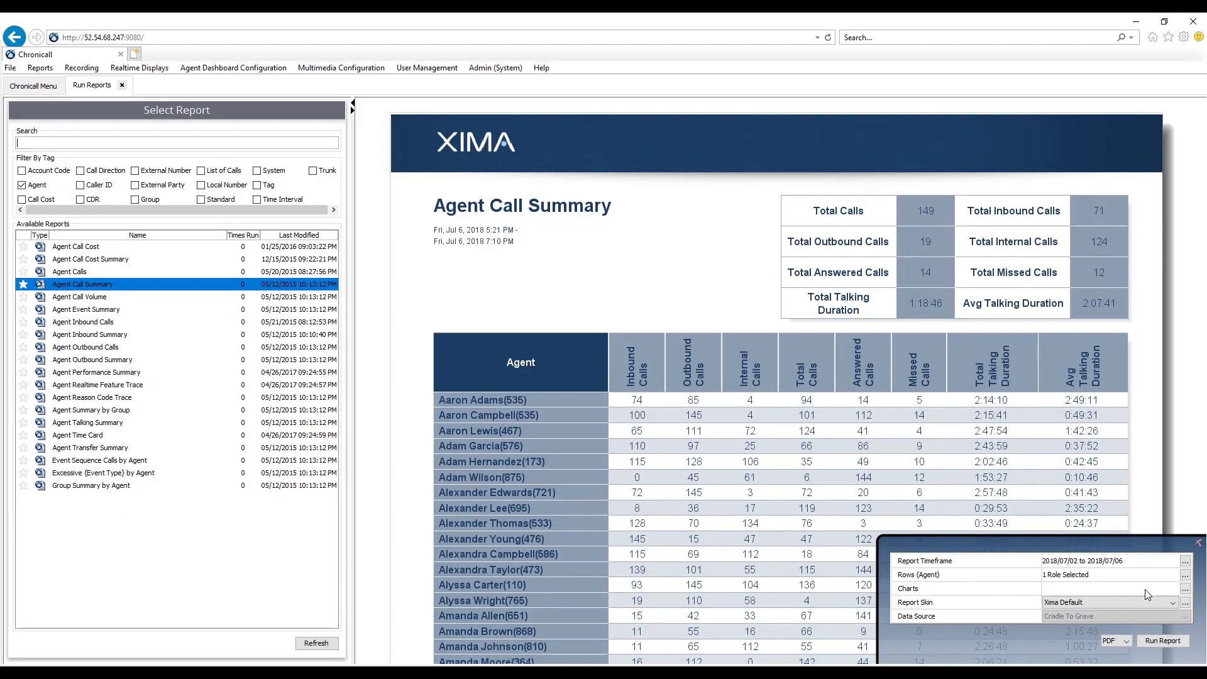
- Chart Inbound Calls as a line, Outbound Calls as a pie, and Internal Calls as bars, arranging the layout
click(1185, 589)
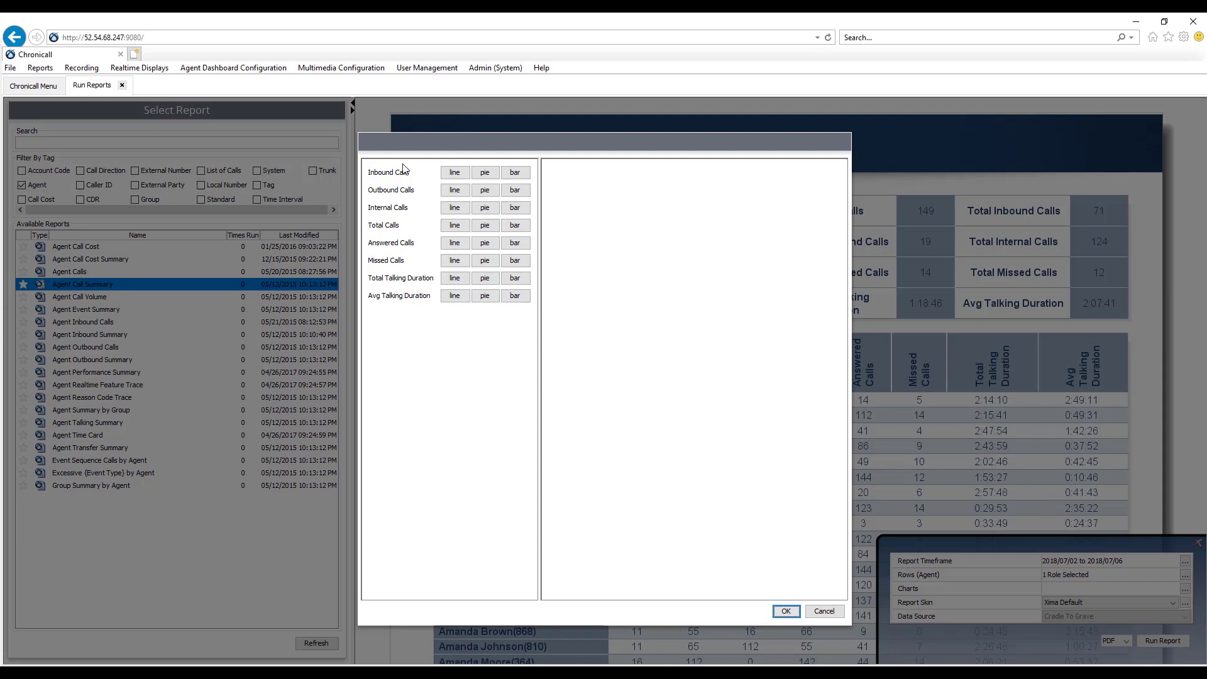
click(455, 172)
click(485, 191)
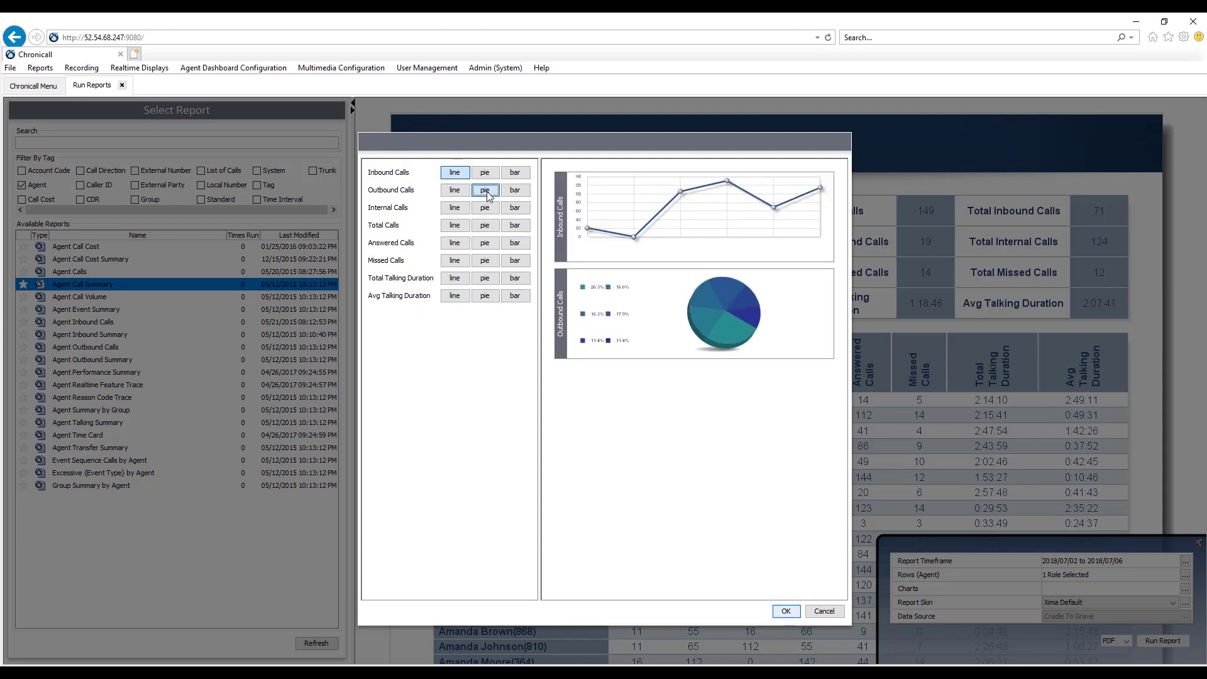
click(514, 210)
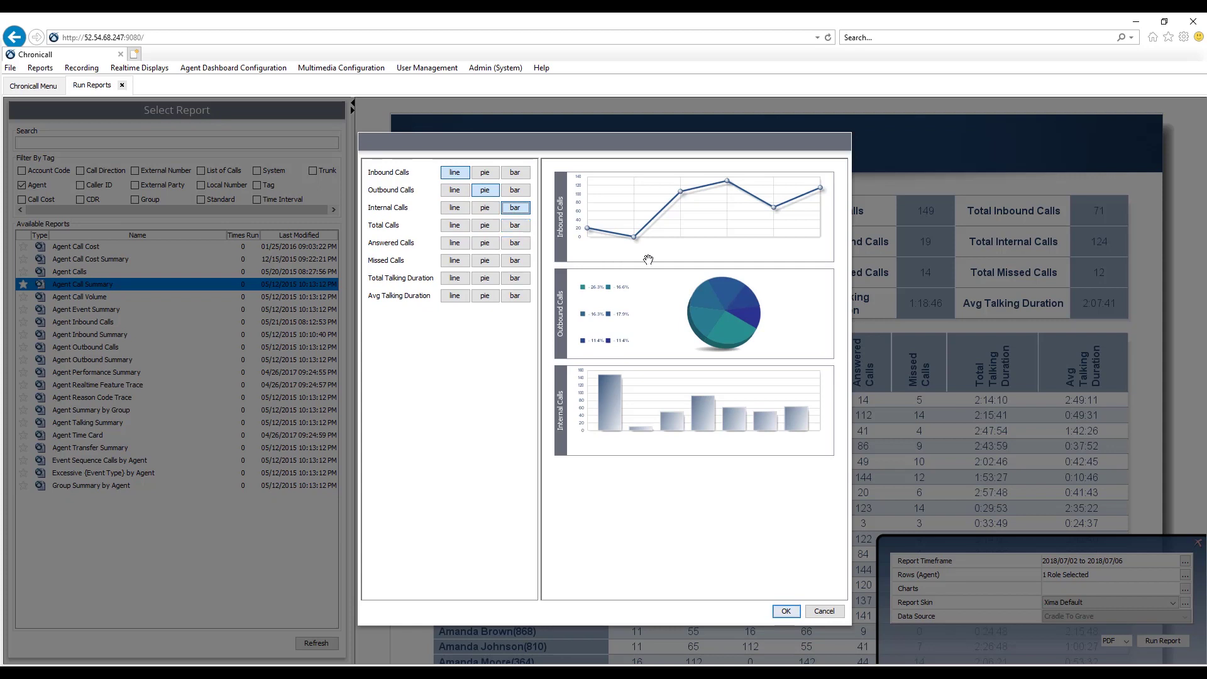
drag(666, 265, 665, 376)
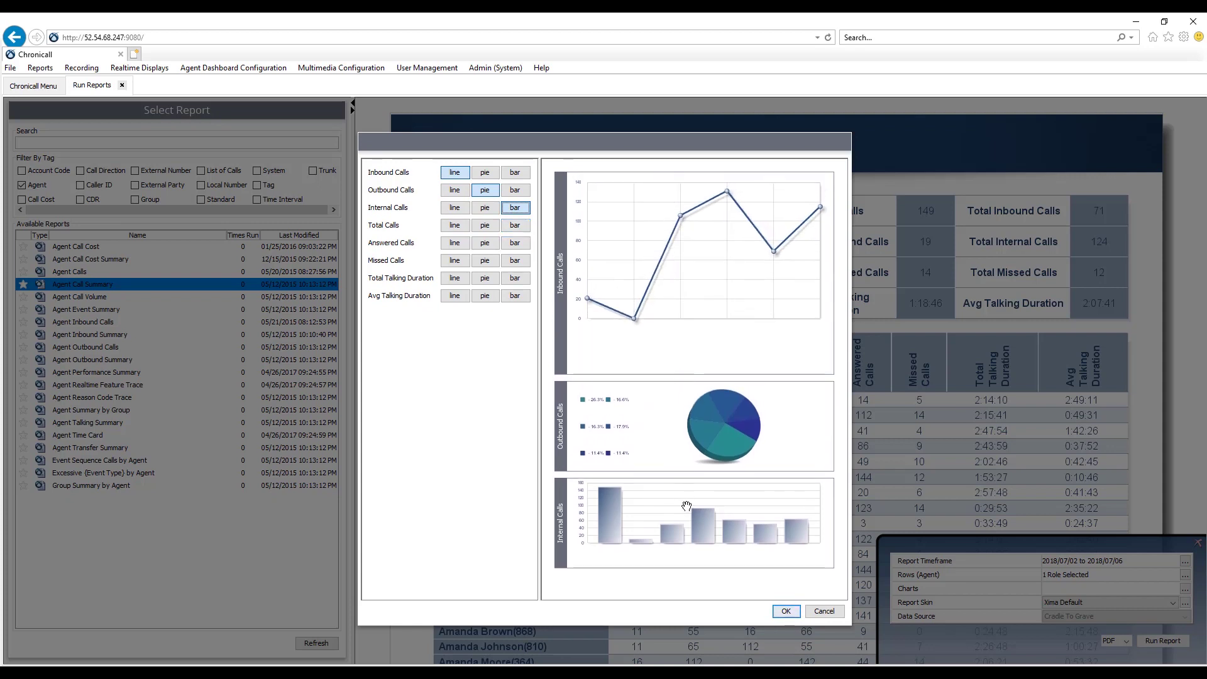
drag(679, 526, 757, 432)
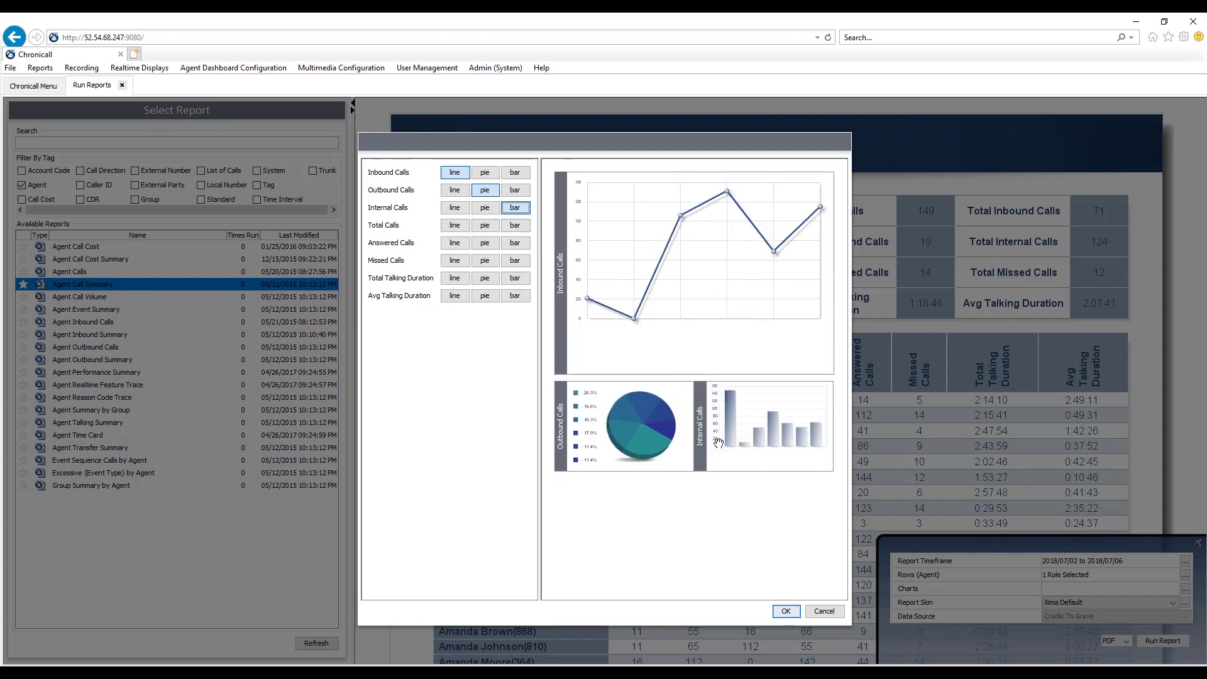
click(787, 611)
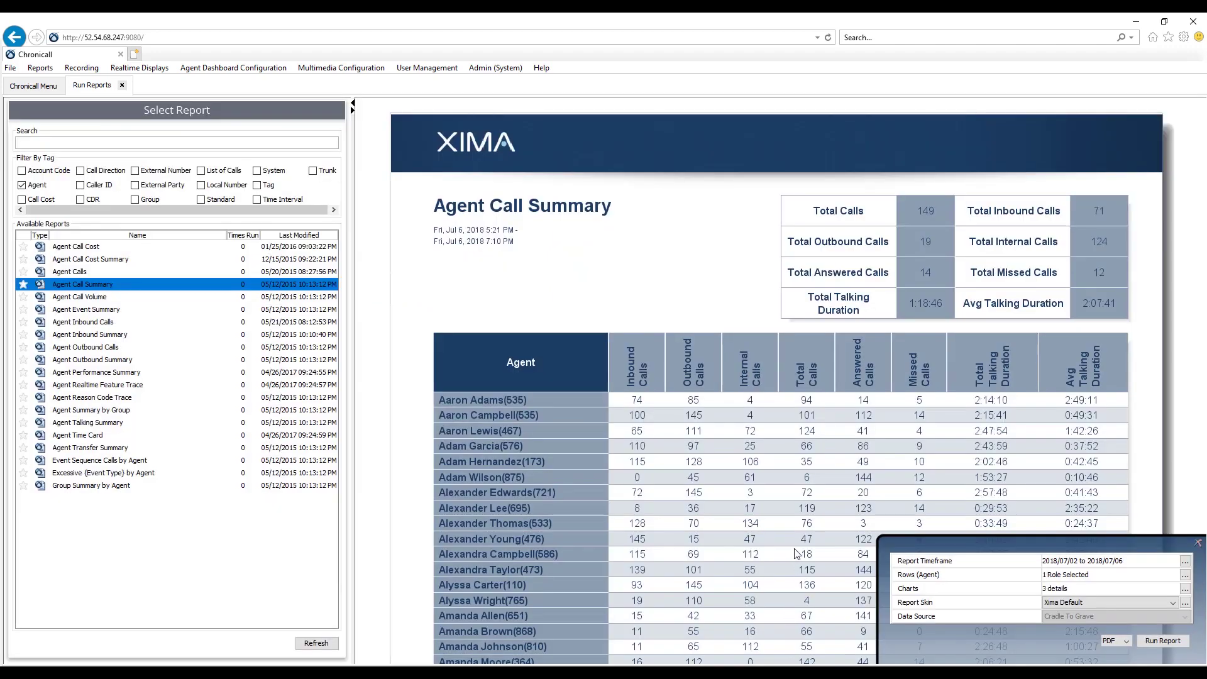
- Keep PDF as the output format and run the Agent Call Summary report
click(1123, 640)
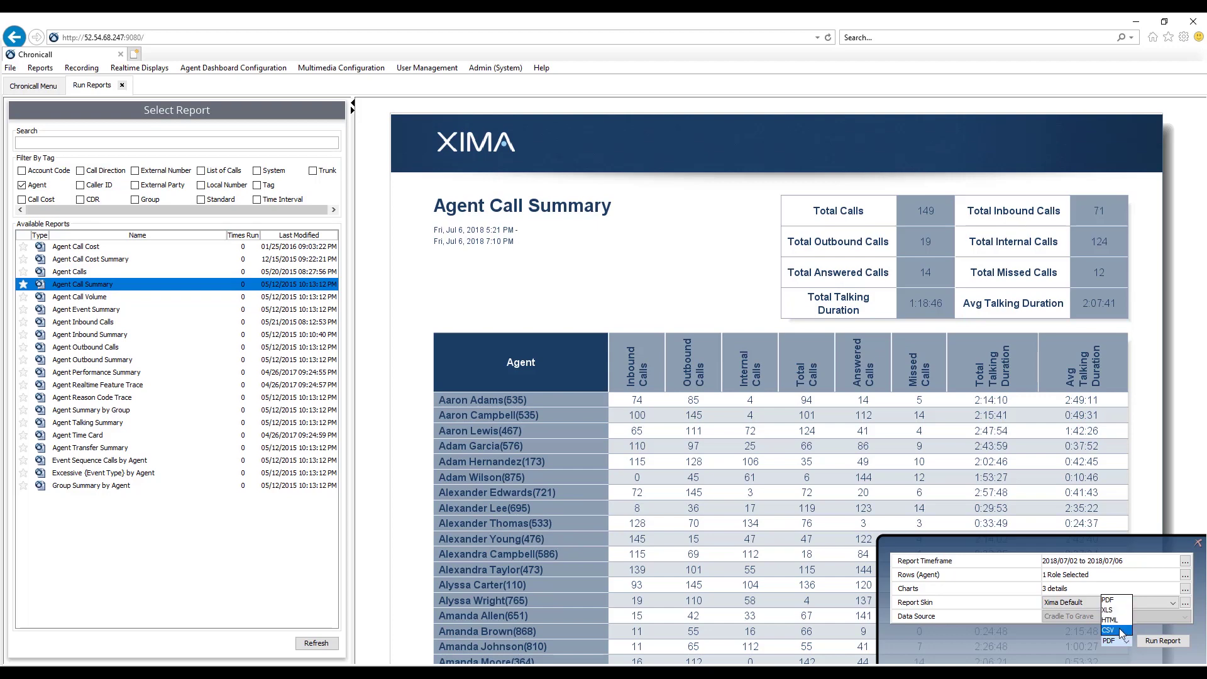
click(1122, 640)
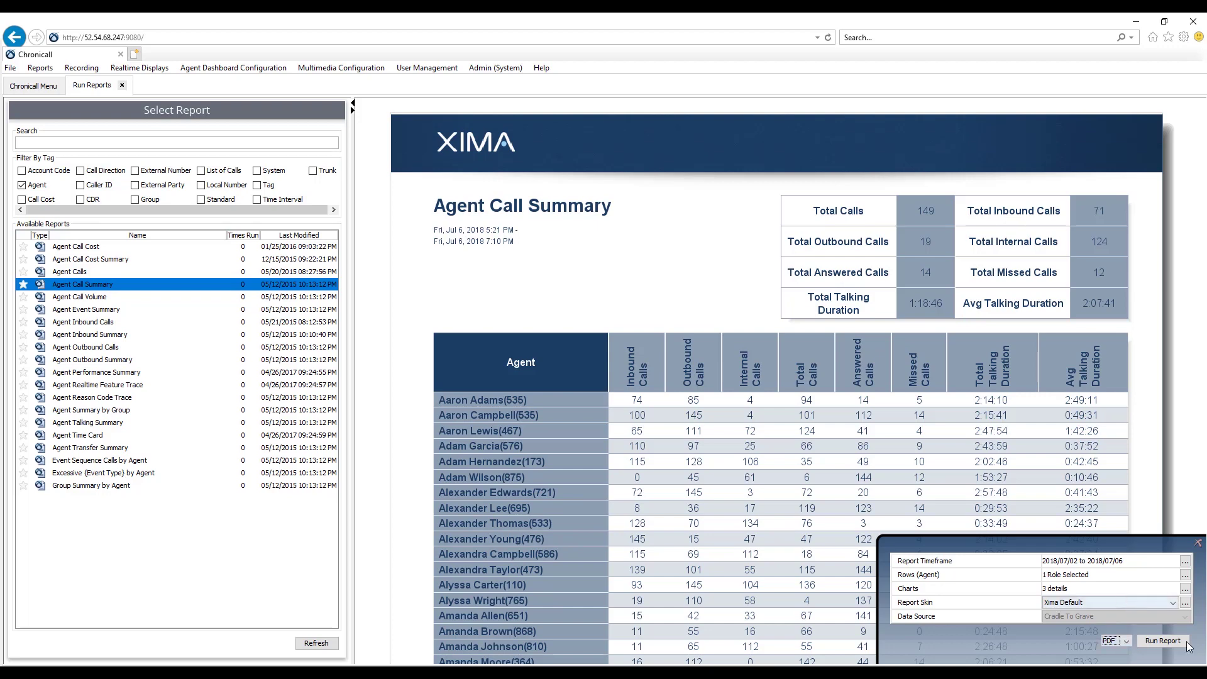
click(1161, 641)
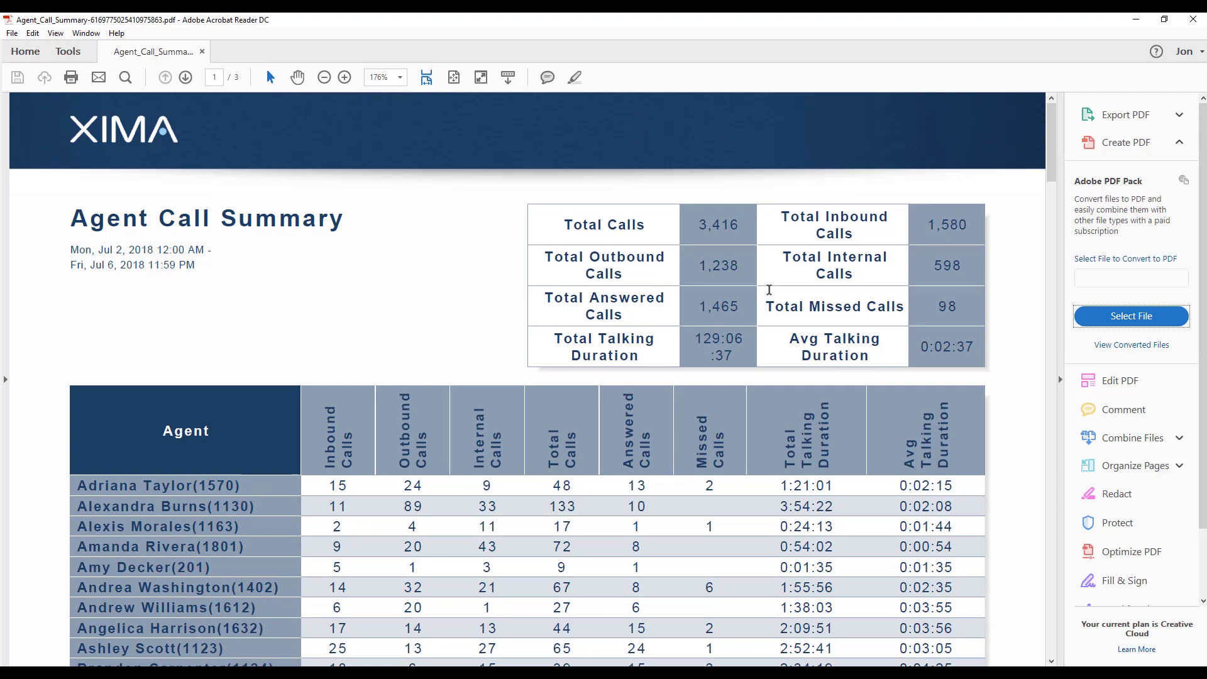
- Scroll through all three PDF pages, return to the top, and minimize Acrobat Reader
scroll(371, 321, down, 3)
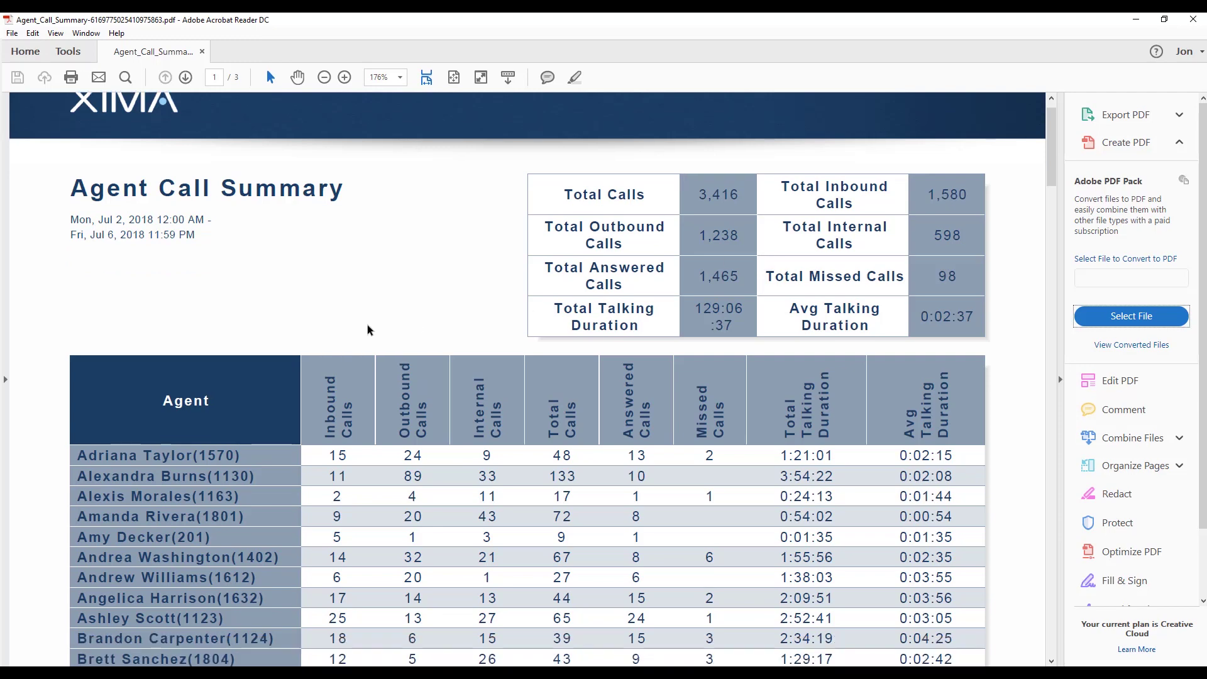
scroll(375, 324, down, 4)
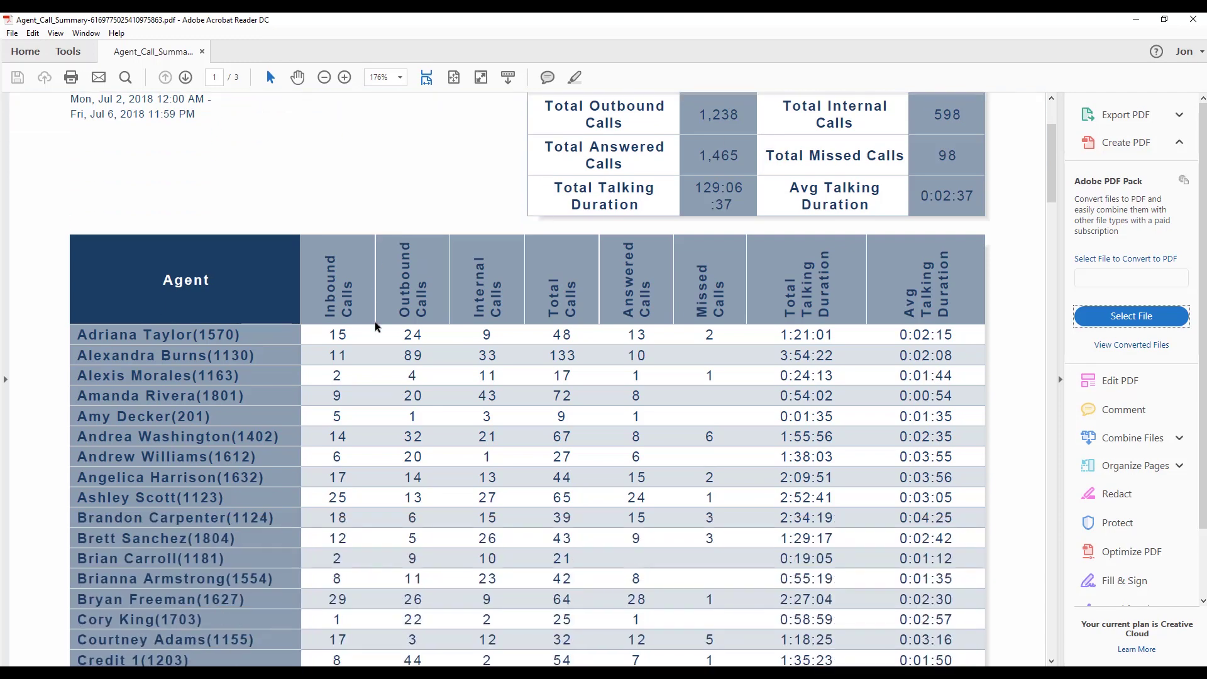
scroll(376, 328, down, 1)
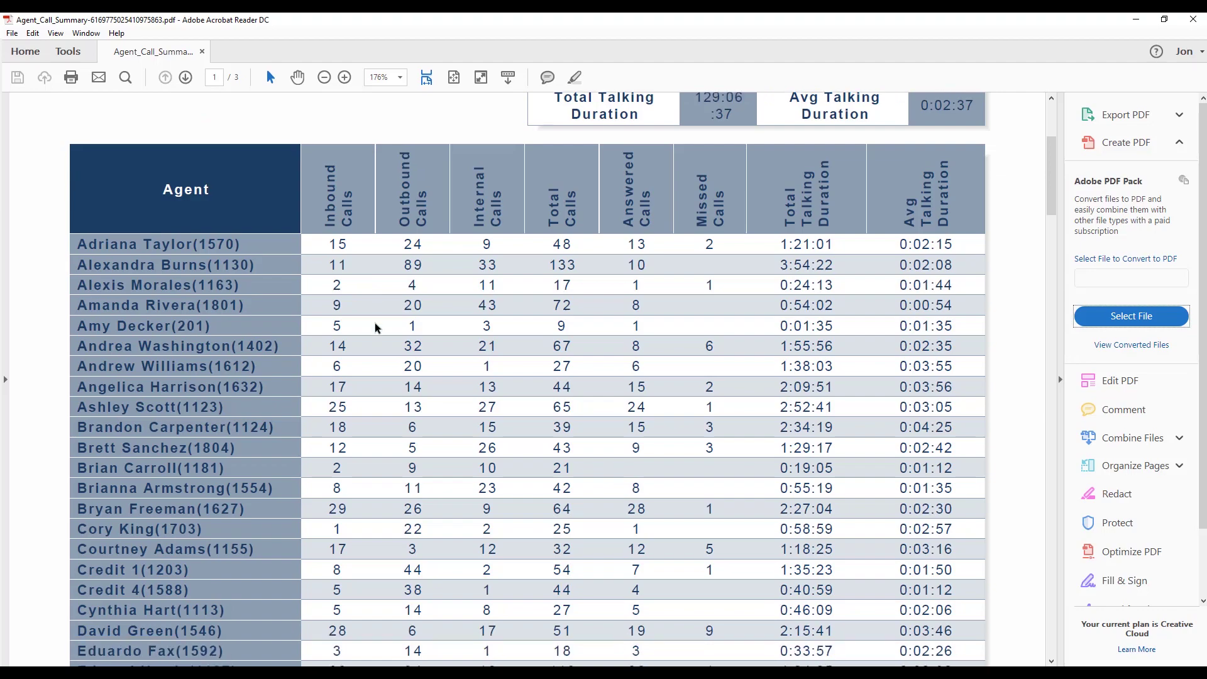
scroll(375, 327, down, 1)
scroll(376, 328, down, 20)
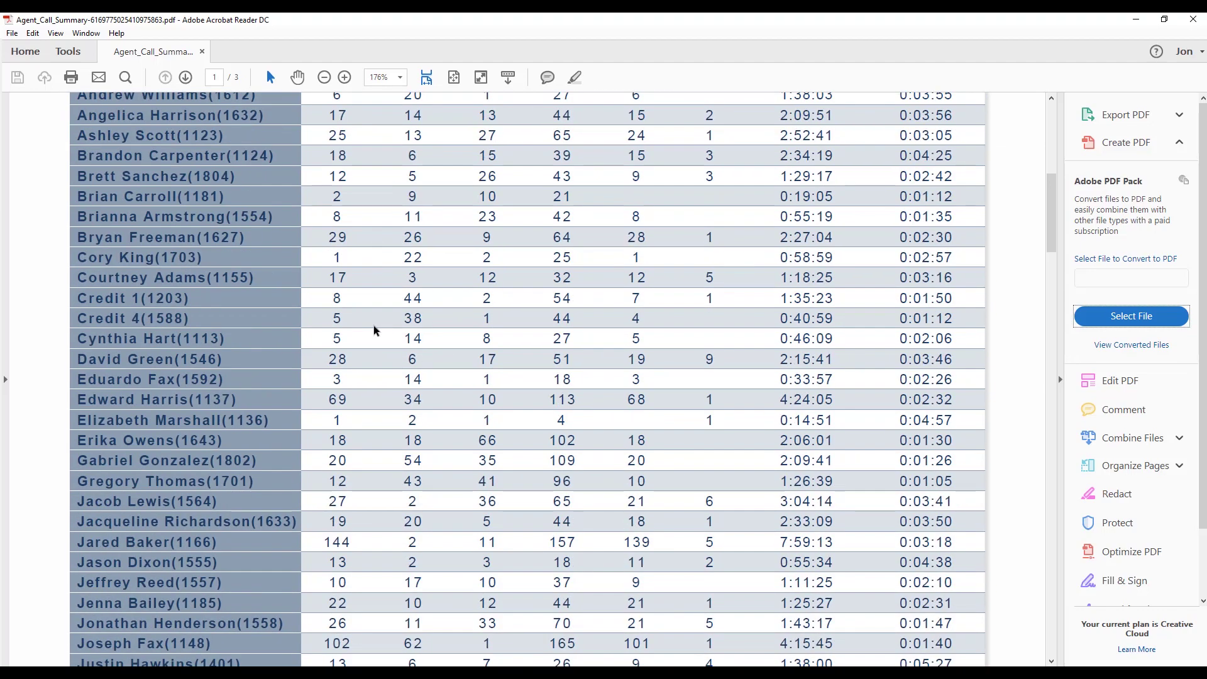
scroll(396, 365, down, 20)
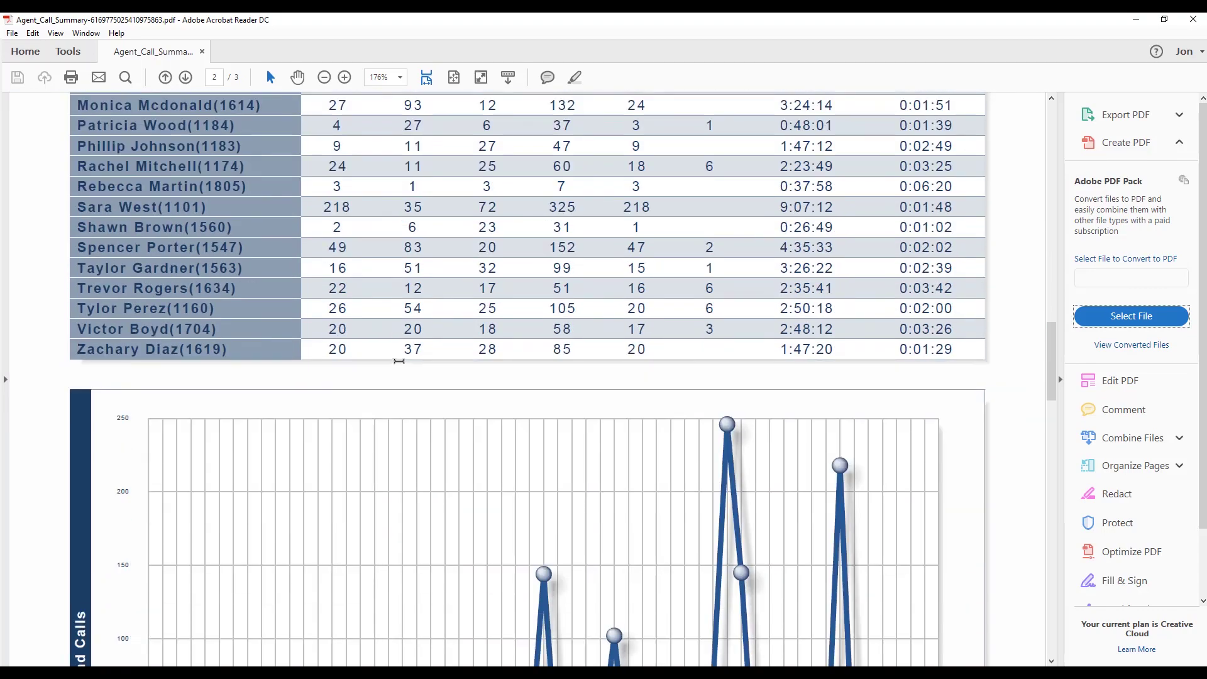
scroll(402, 369, down, 15)
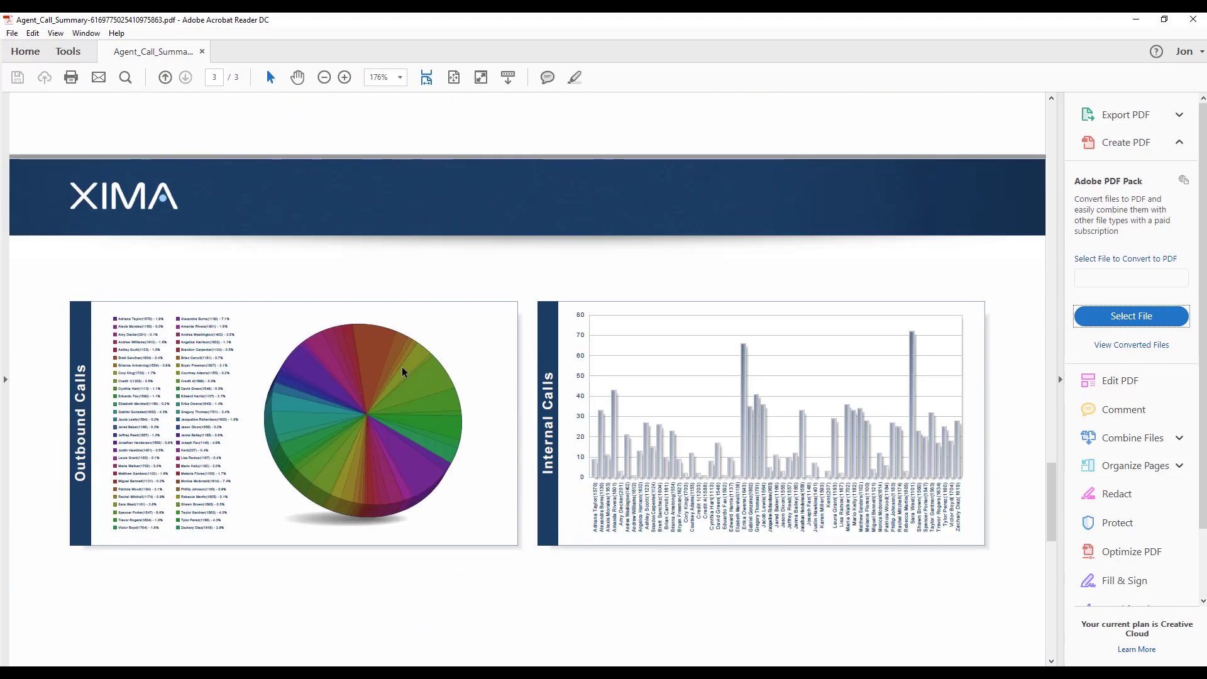
drag(1051, 496, 1051, 138)
click(1136, 20)
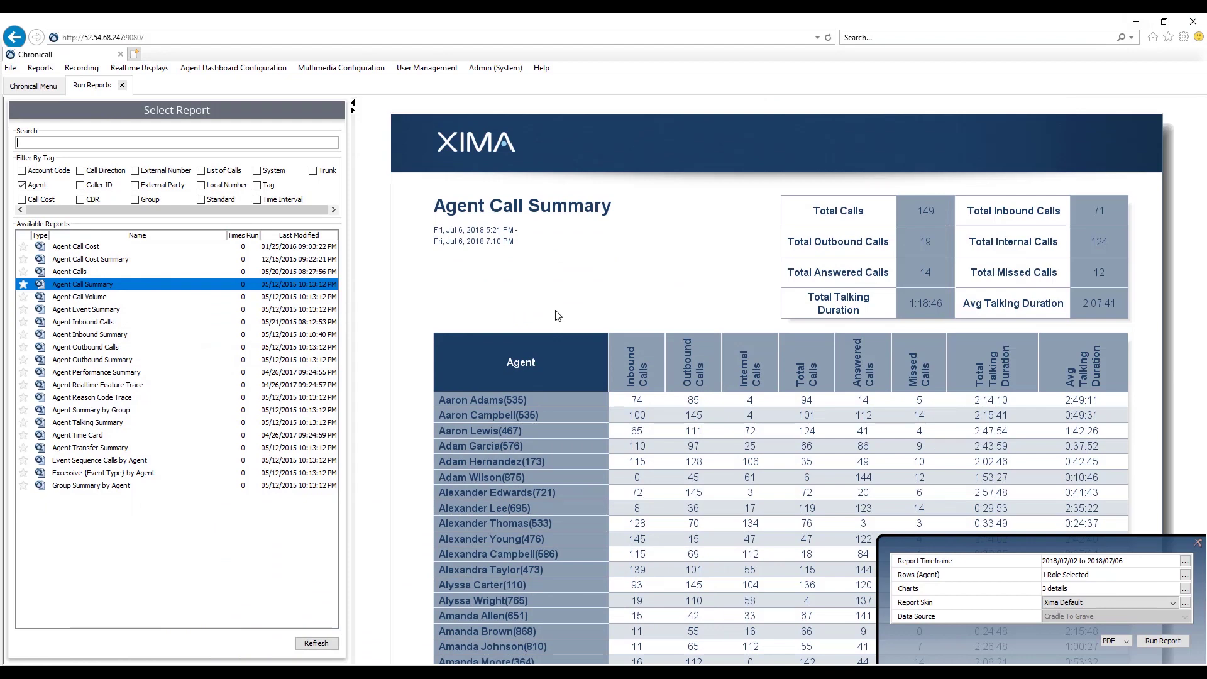
- Swap the Agent tag filter for Time Interval and select Inbound Call Performance
click(37, 186)
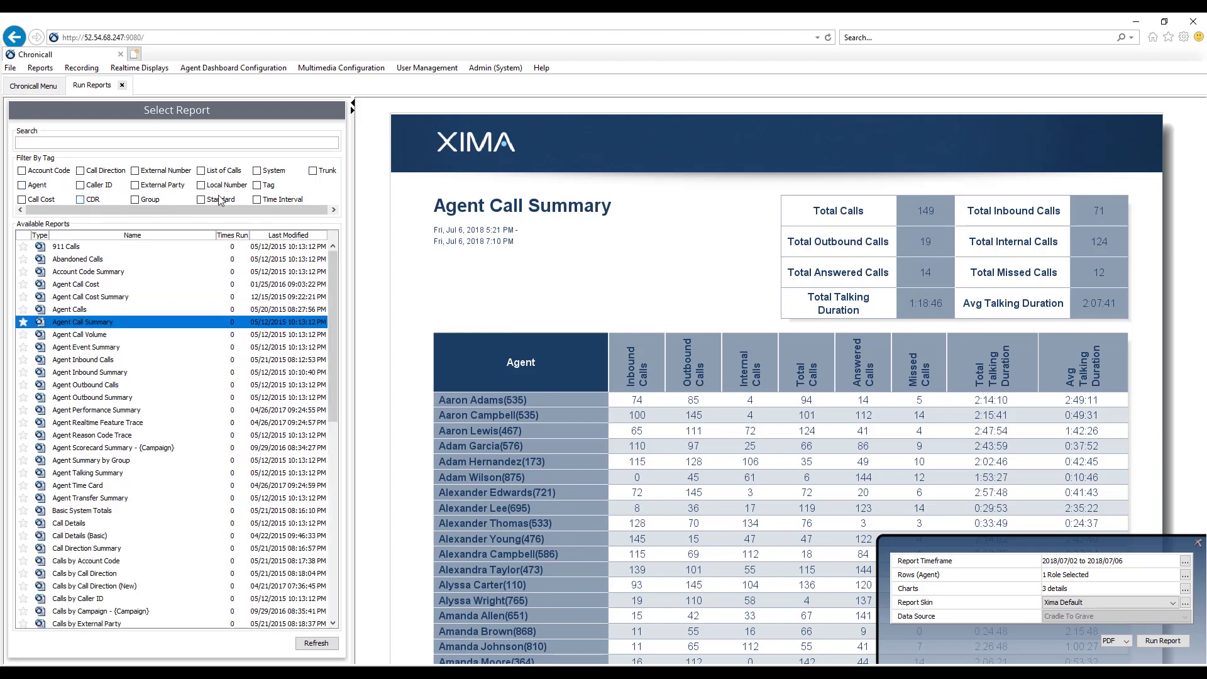
click(281, 200)
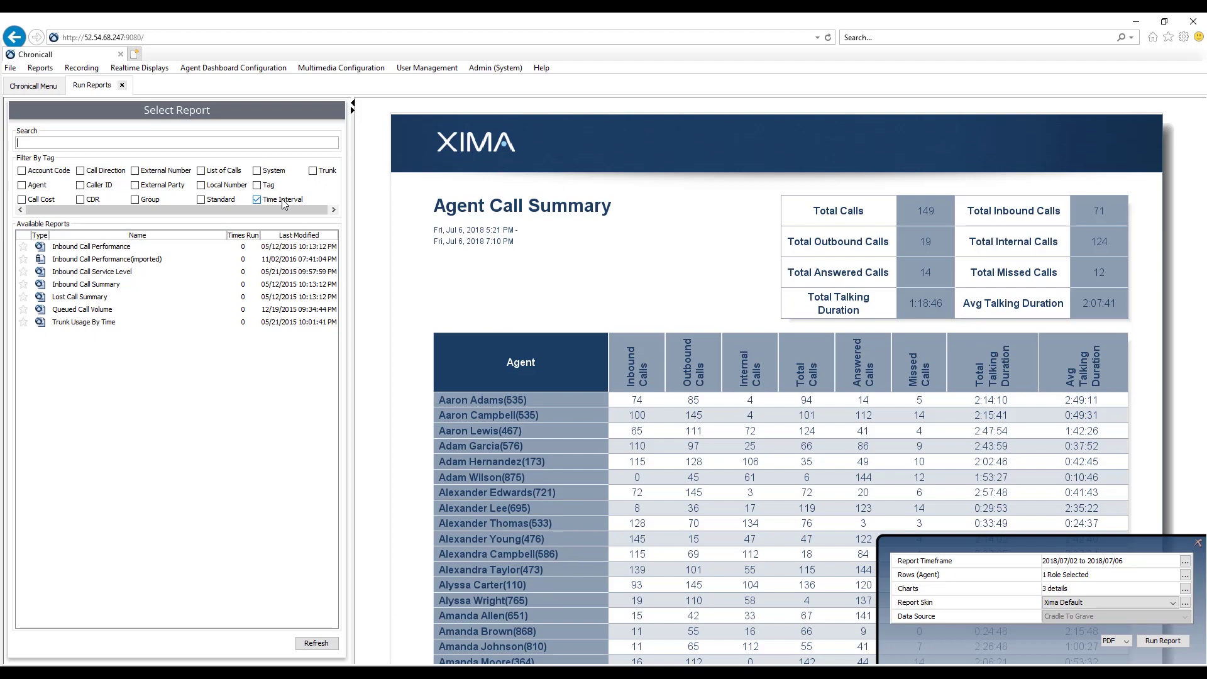
click(113, 248)
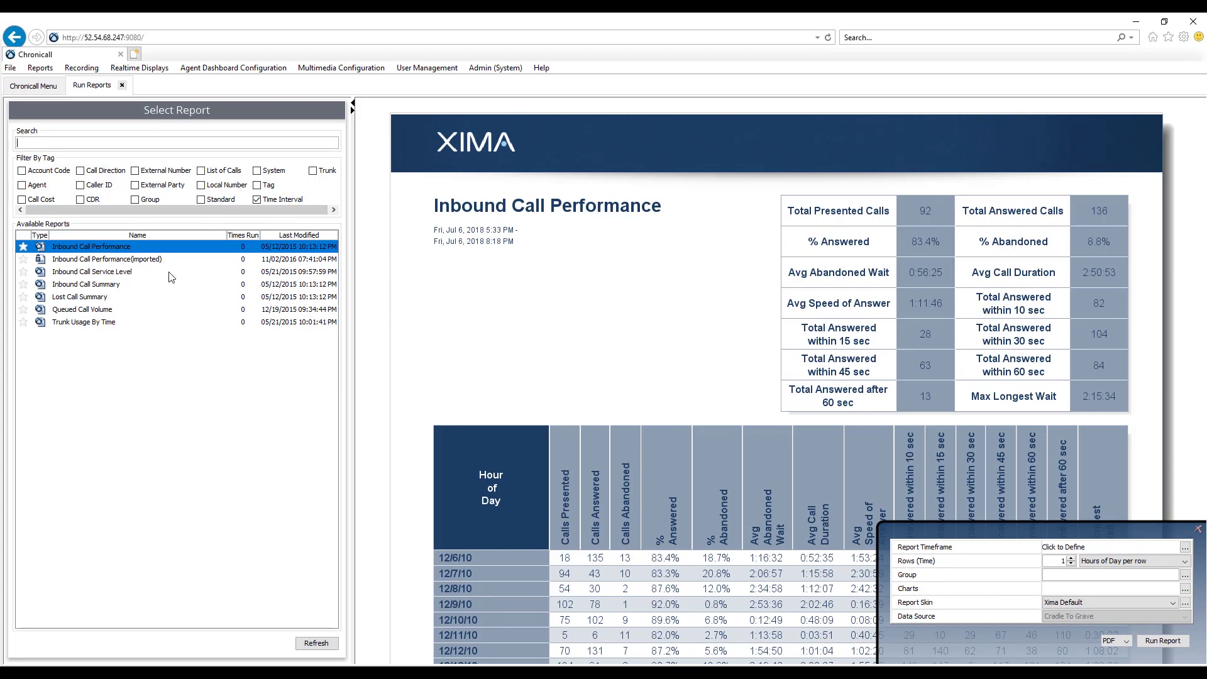
- Set the timeframe to July 2–6, 2018 and keep rows grouped by 1 Hours of Day
click(1184, 547)
drag(558, 360, 663, 358)
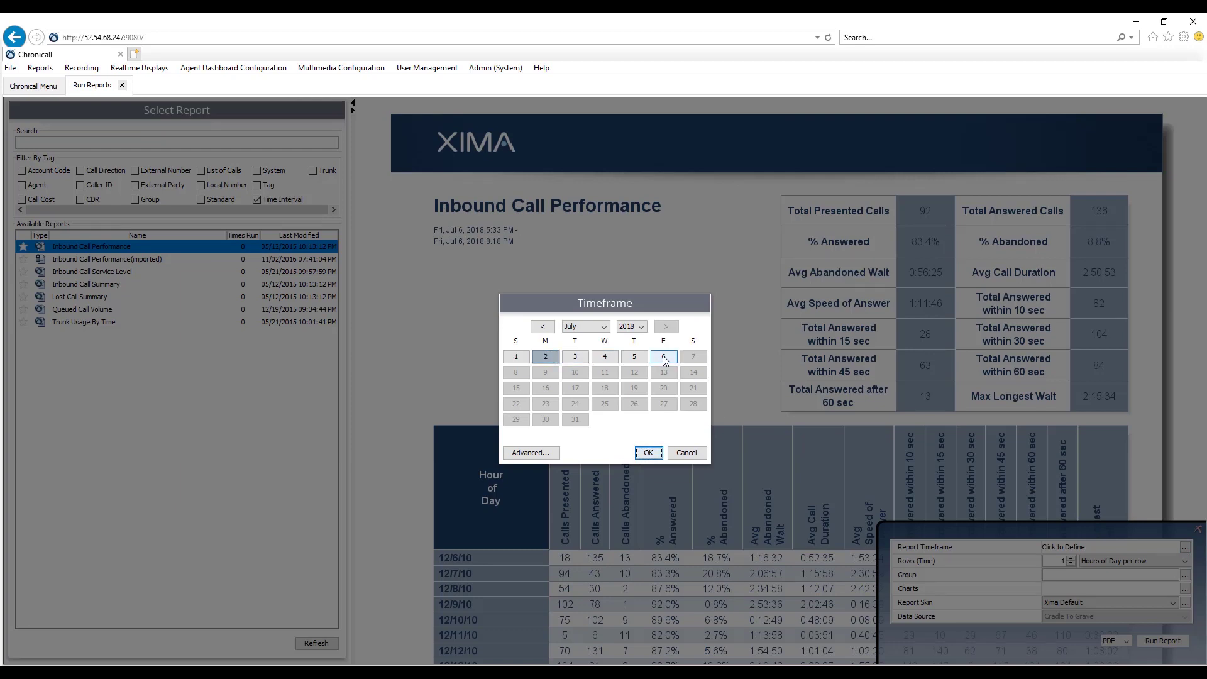
click(648, 453)
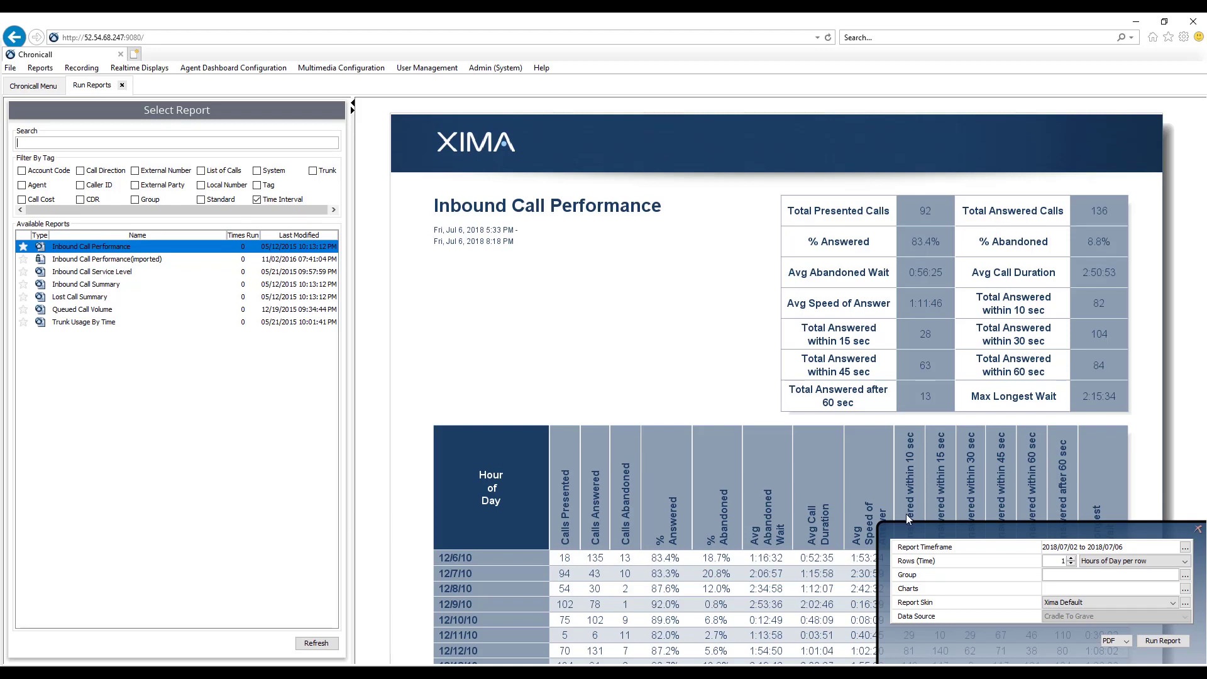
click(1108, 562)
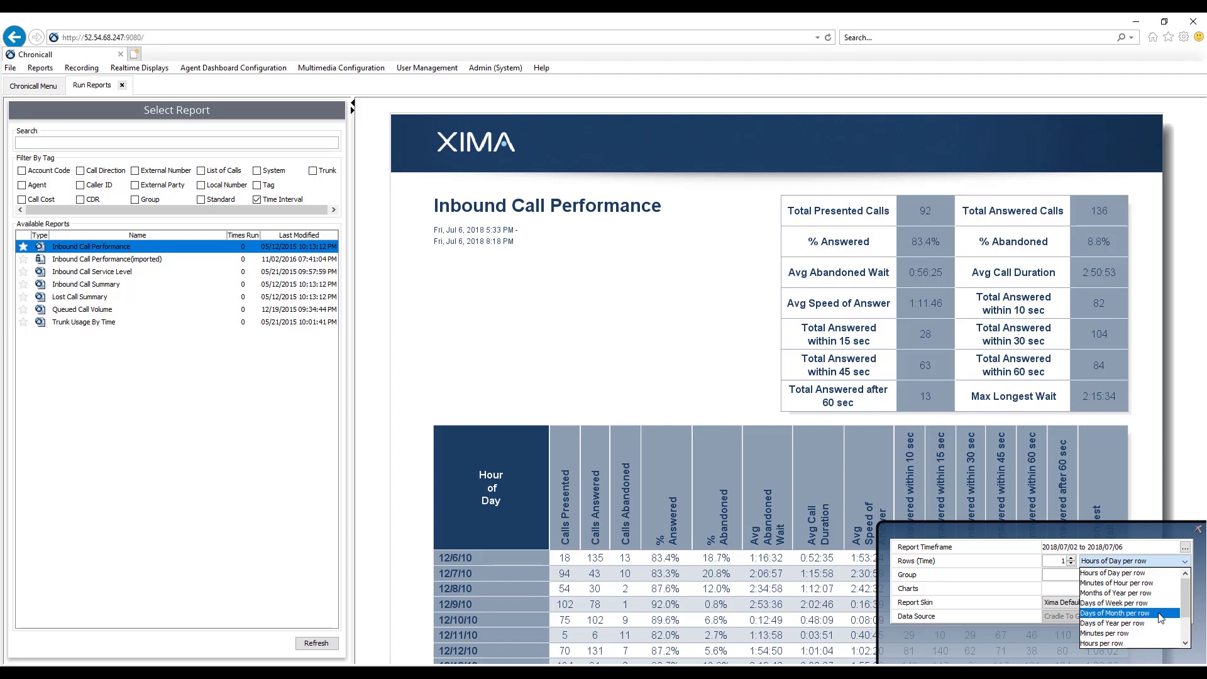
click(1146, 574)
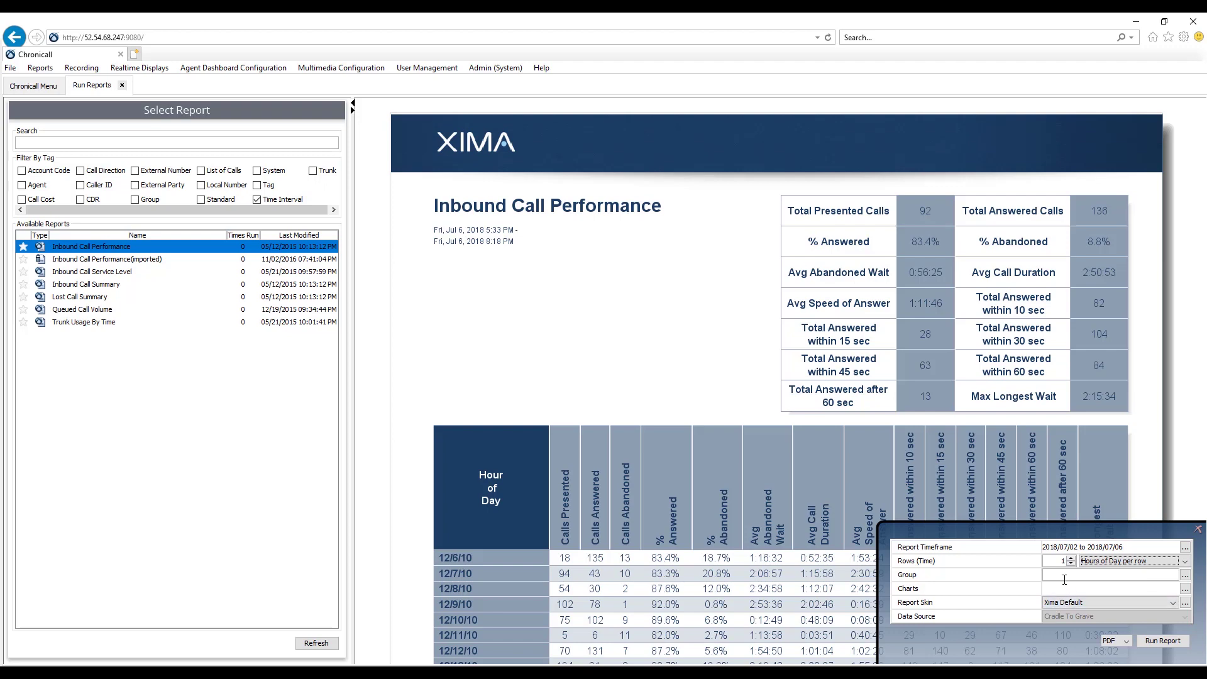
- Limit the Inbound Call Performance report to the Appointments group
click(1184, 575)
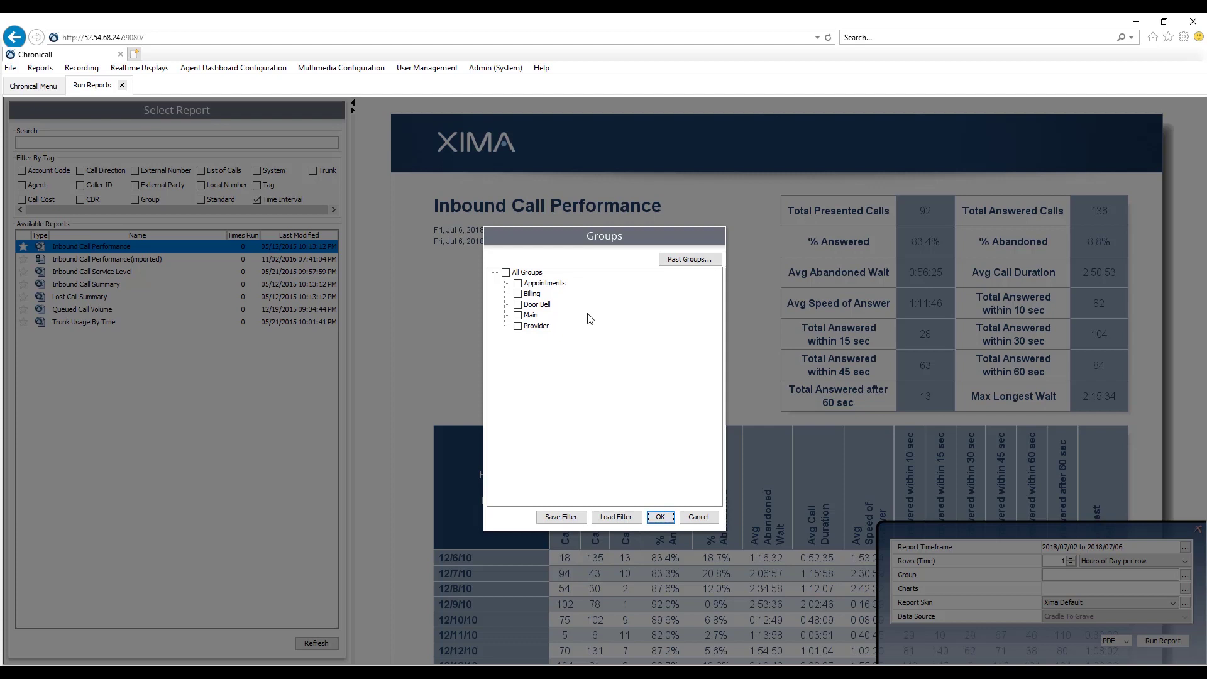
click(518, 284)
click(665, 516)
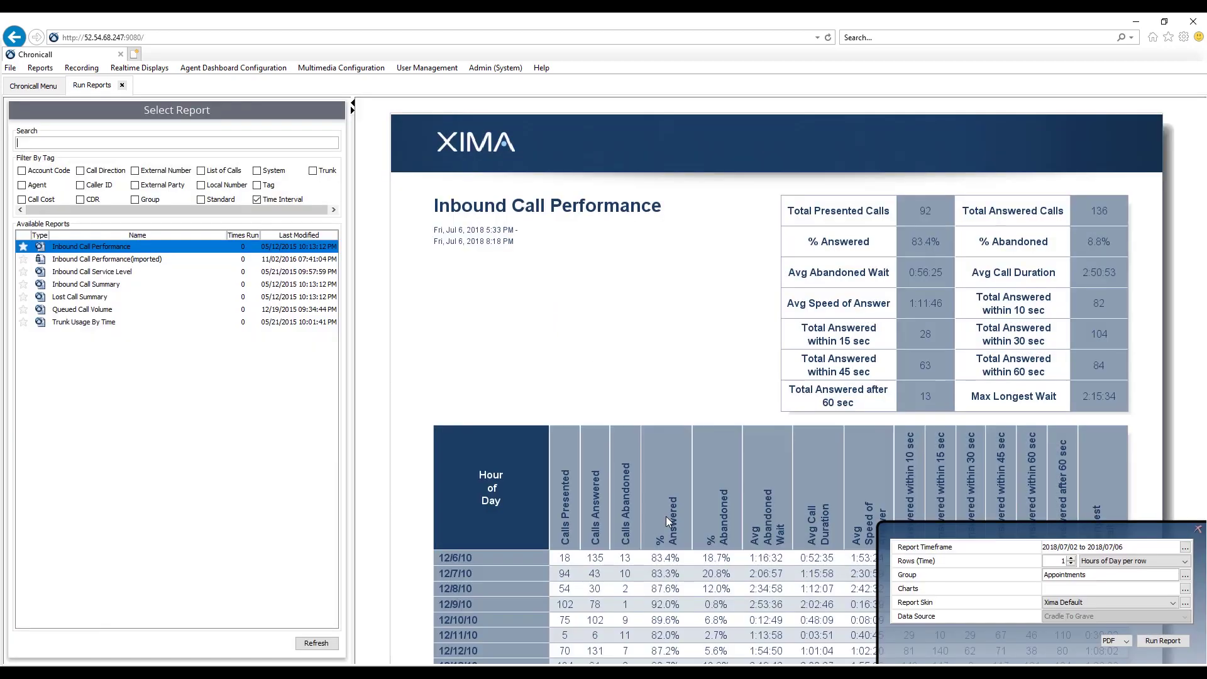
- Add a Calls Abandoned line chart and run the report
click(1185, 589)
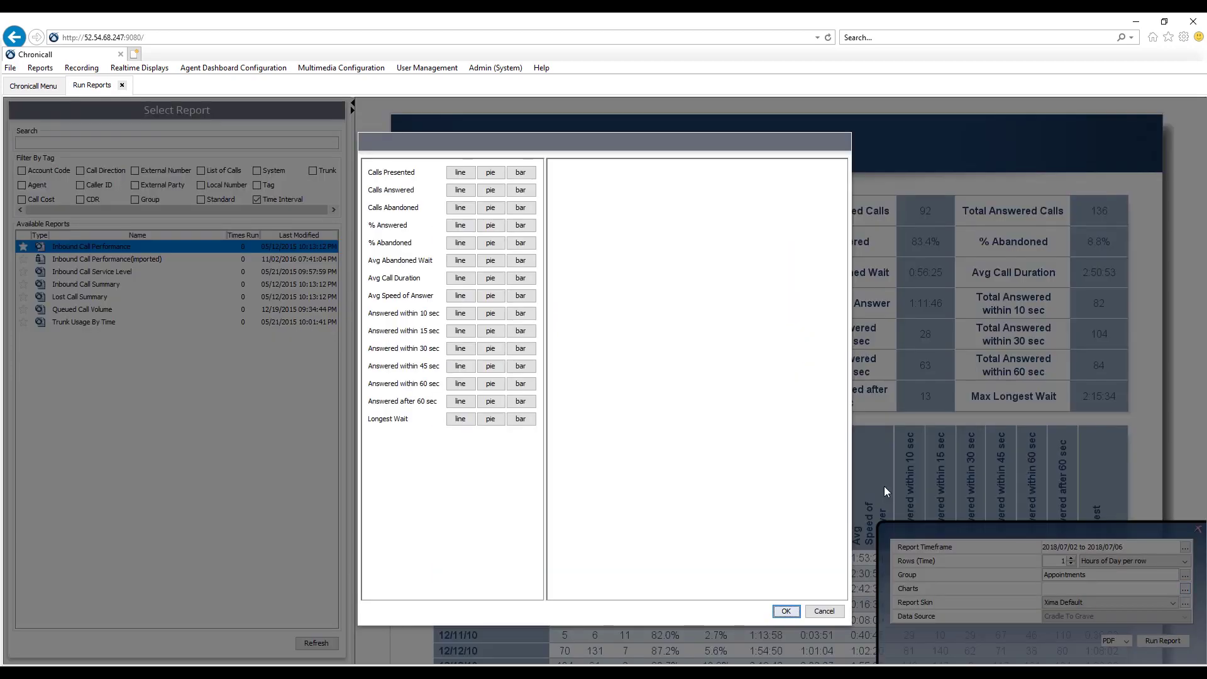
click(462, 213)
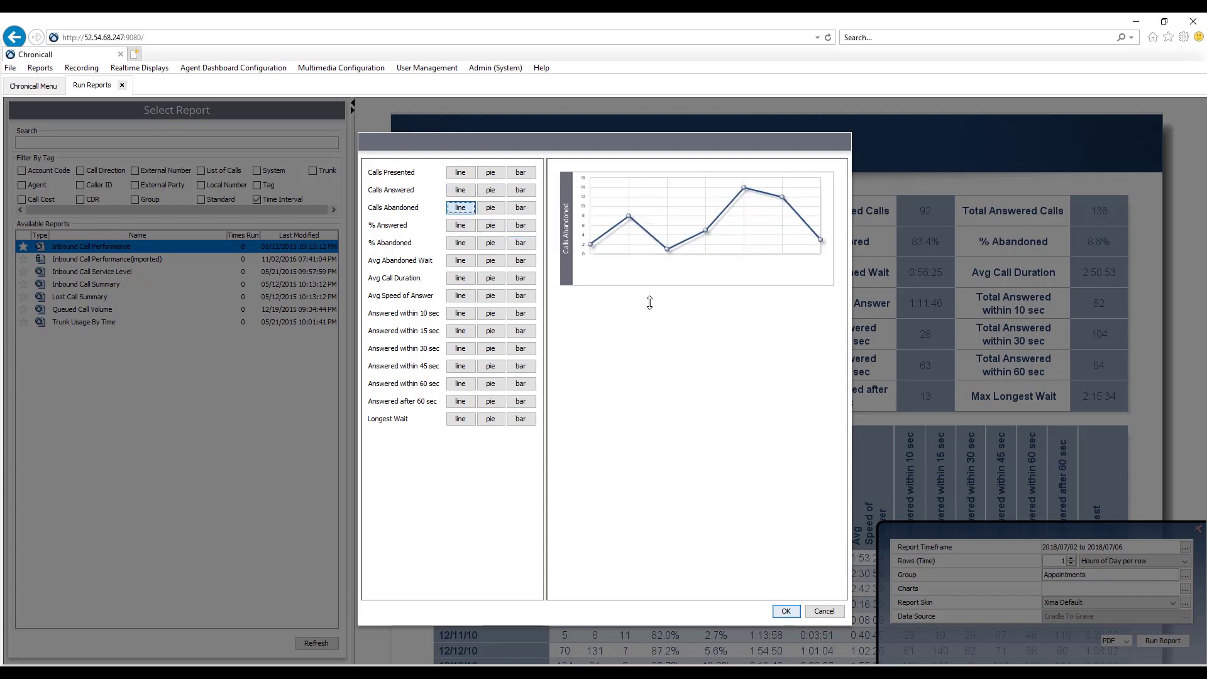
click(786, 611)
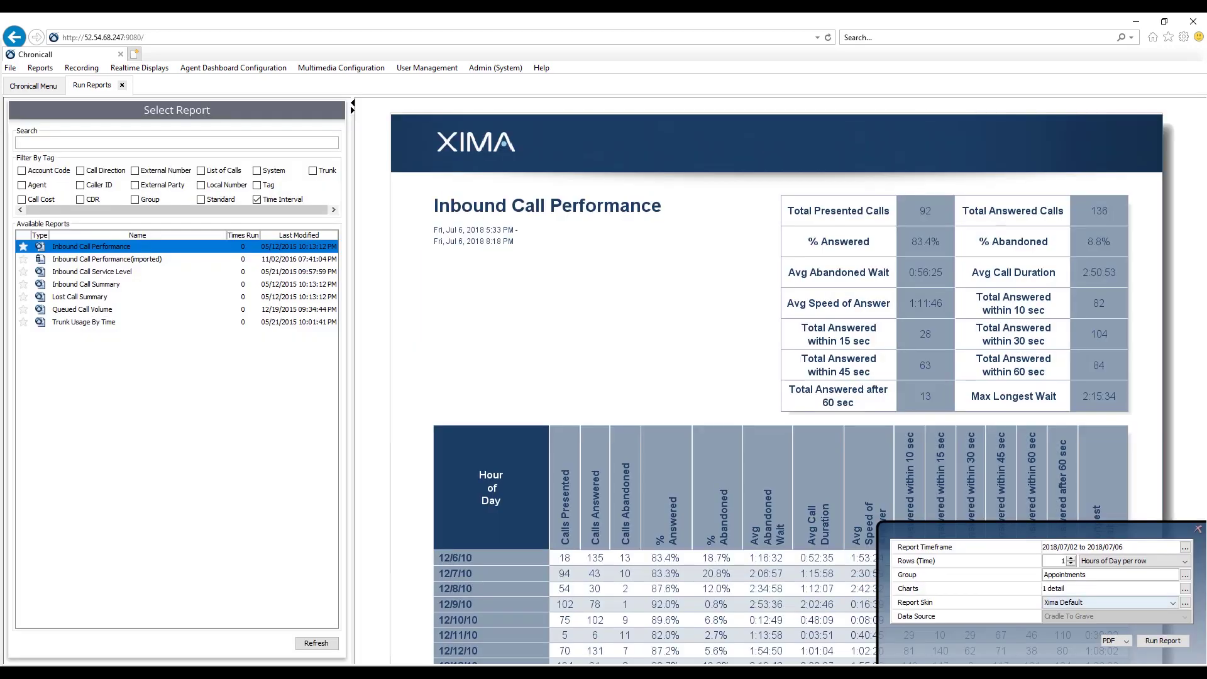
click(1154, 639)
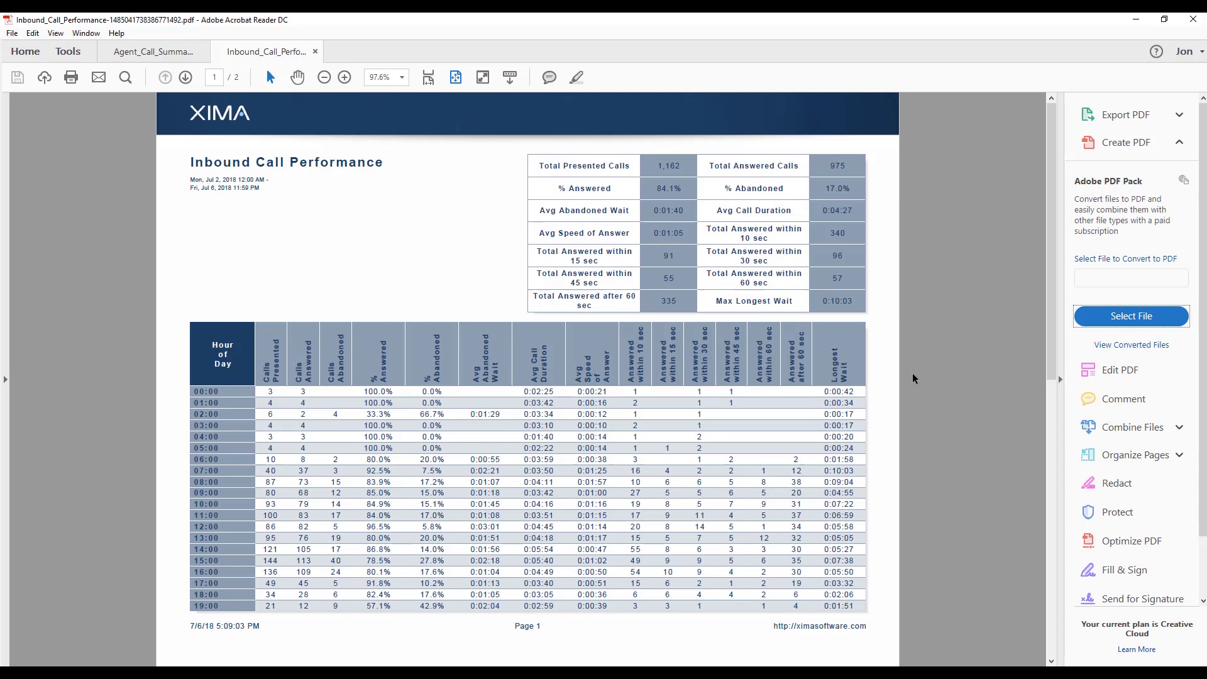
- Zoom the PDF to 136% and scroll down to the Calls Abandoned chart on page 2
click(344, 77)
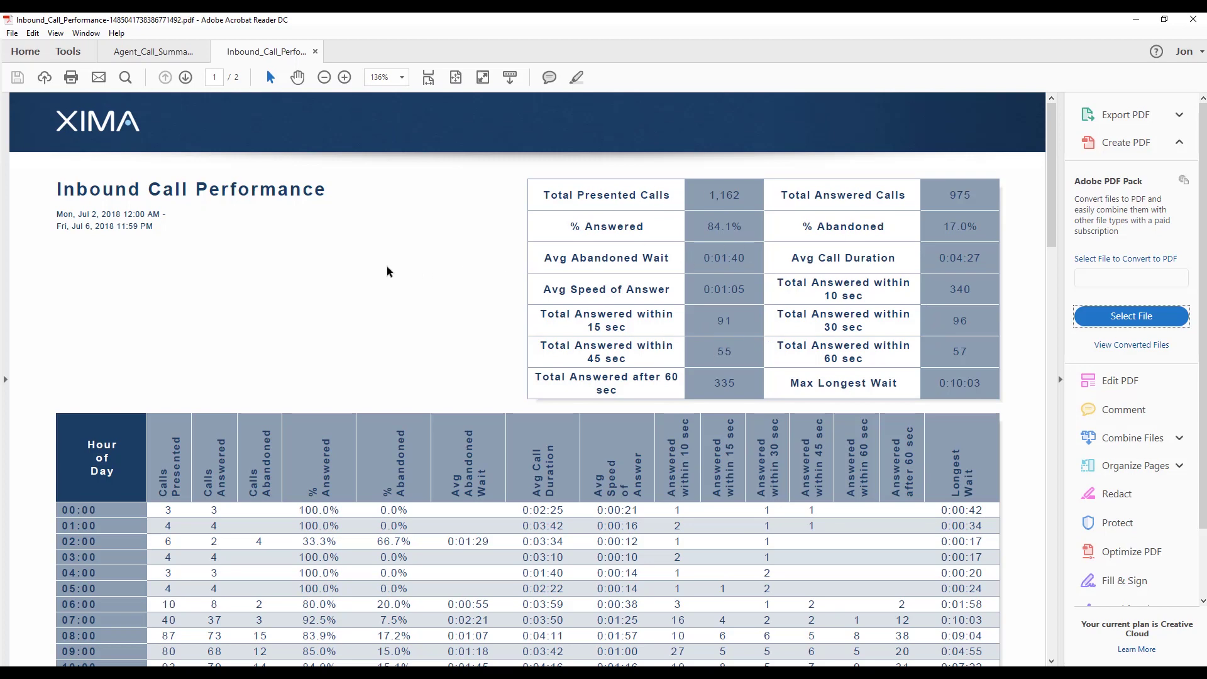
scroll(362, 255, down, 1)
scroll(362, 255, down, 4)
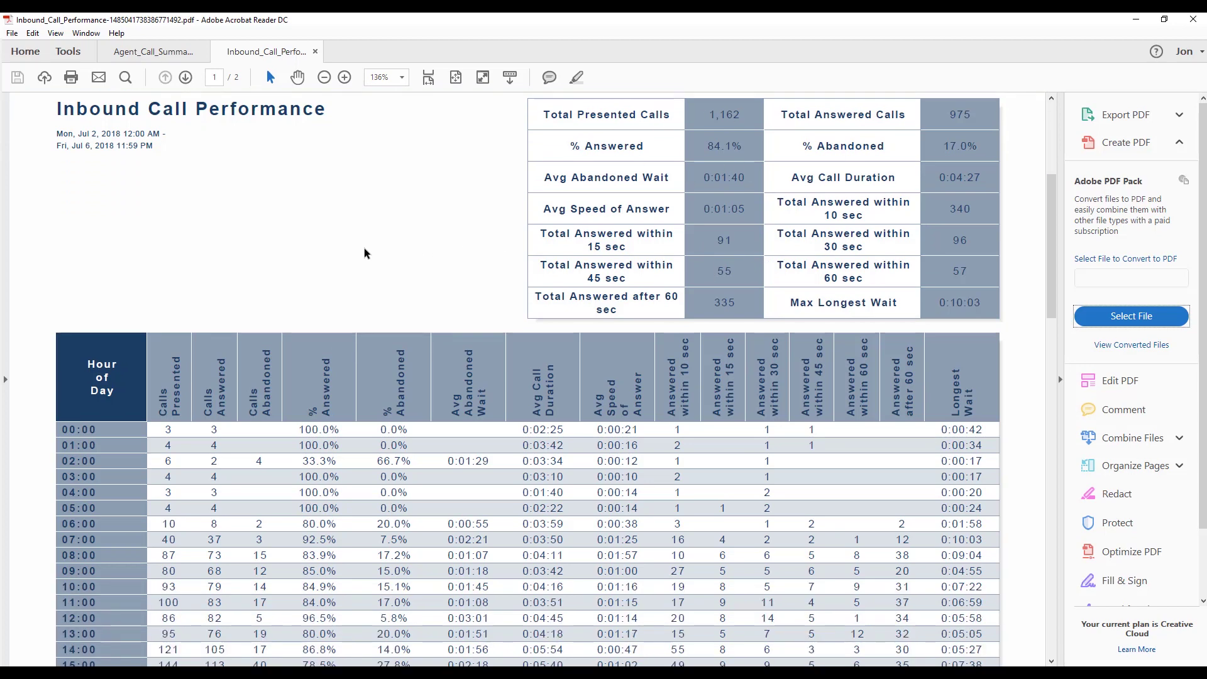
scroll(422, 233, down, 3)
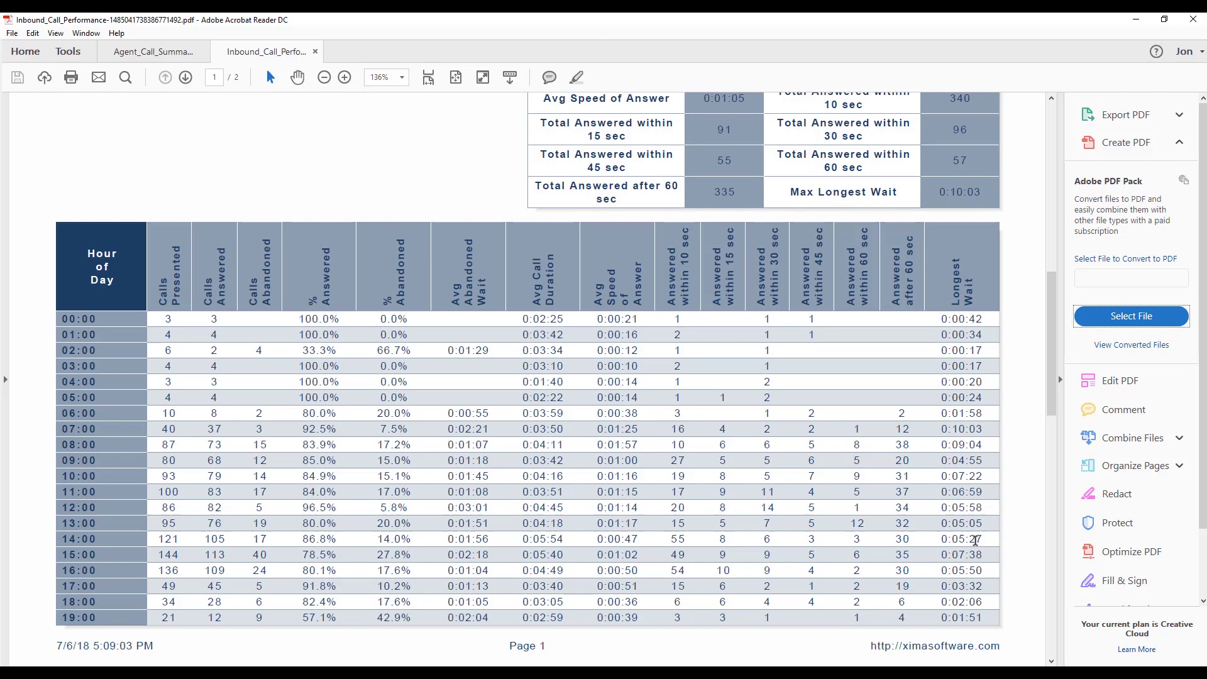
scroll(412, 439, down, 5)
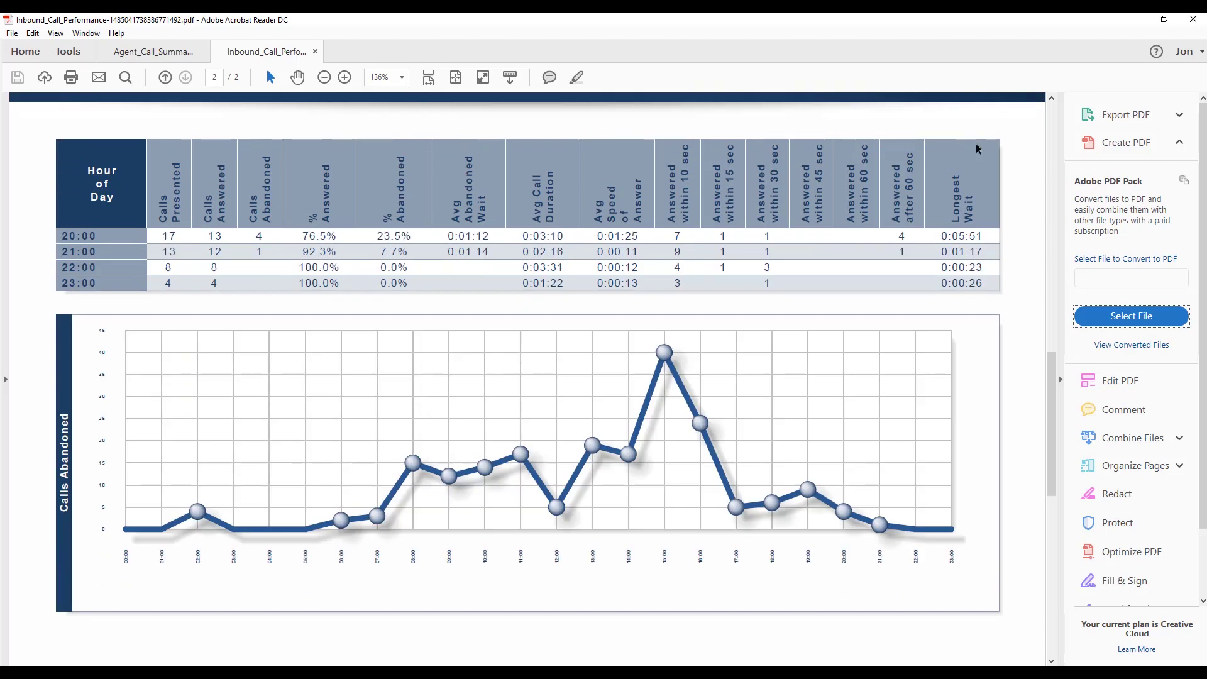
- Clear the Time Interval tag, preview the Abandoned Calls report, and return to the Chronicall home menu
click(1135, 20)
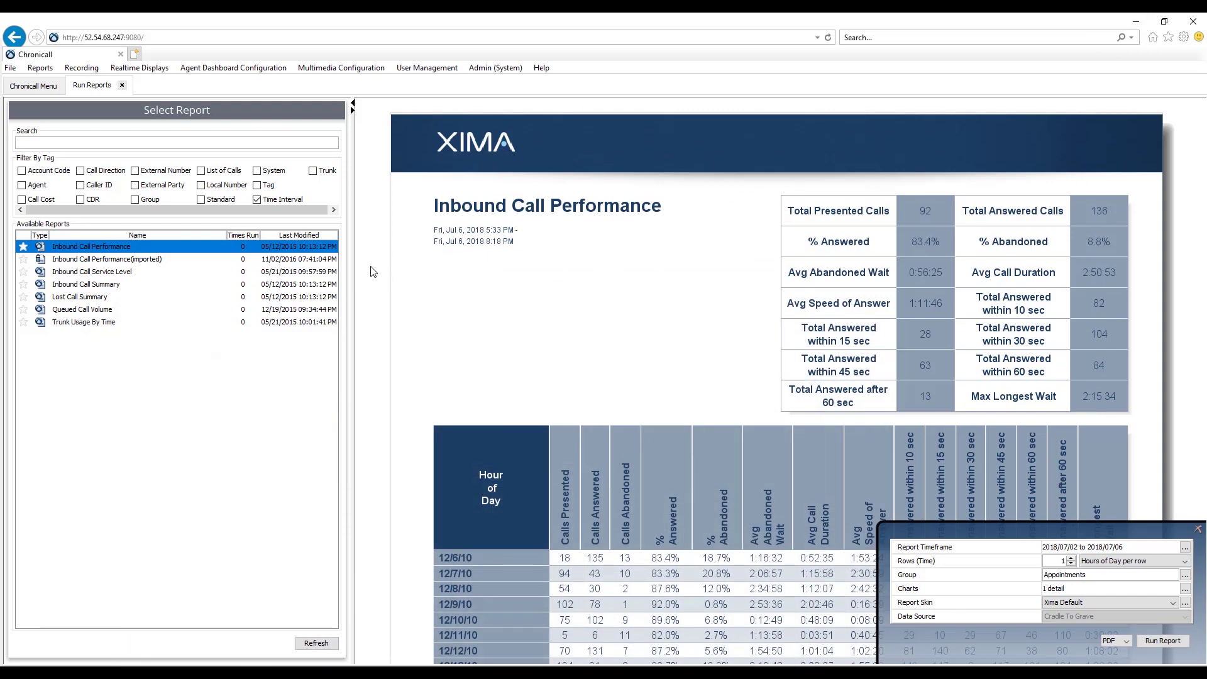
click(270, 199)
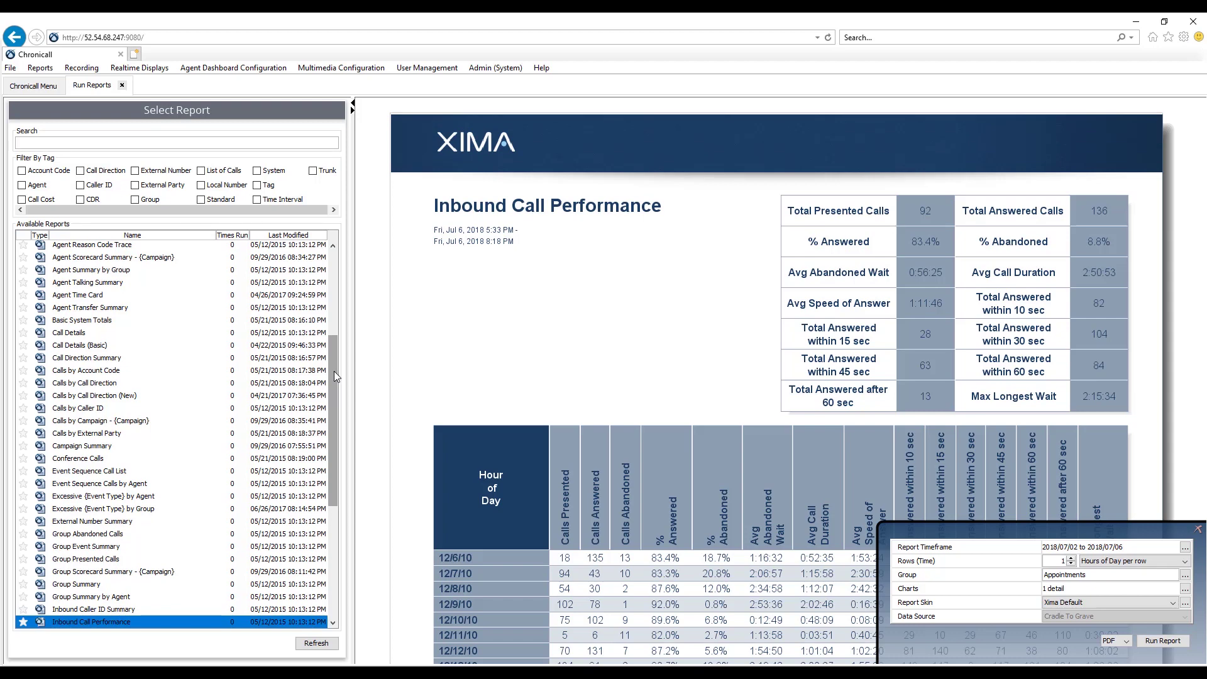
drag(333, 376, 351, 242)
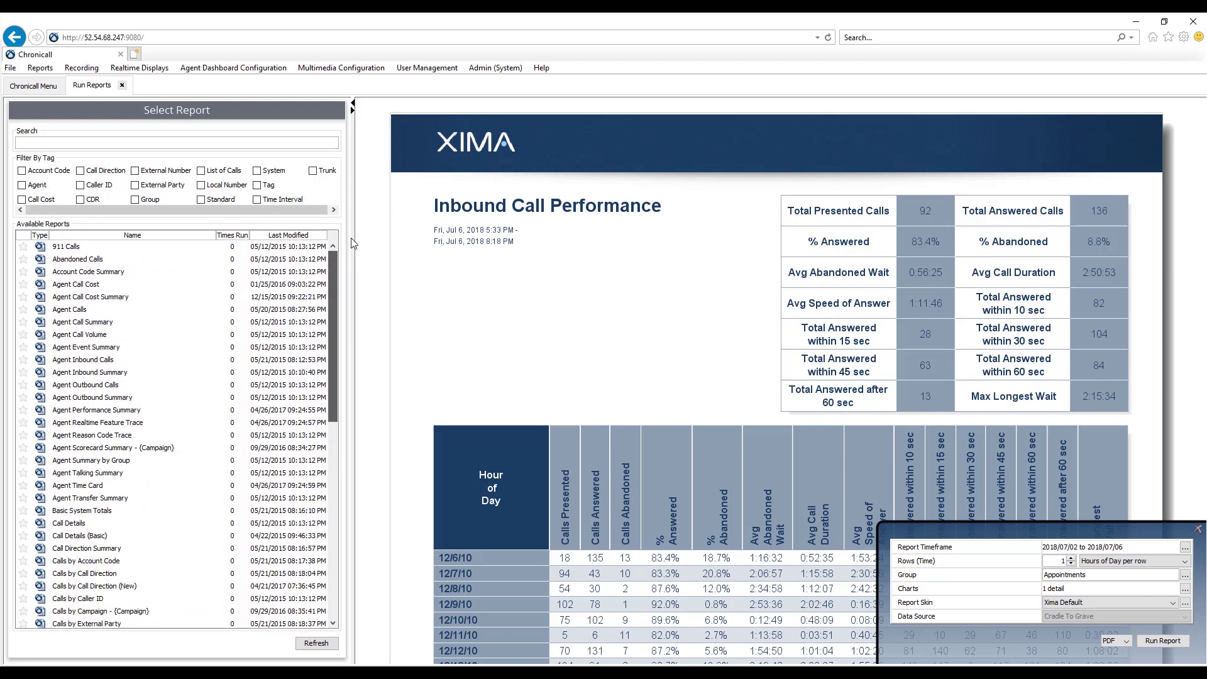
click(92, 260)
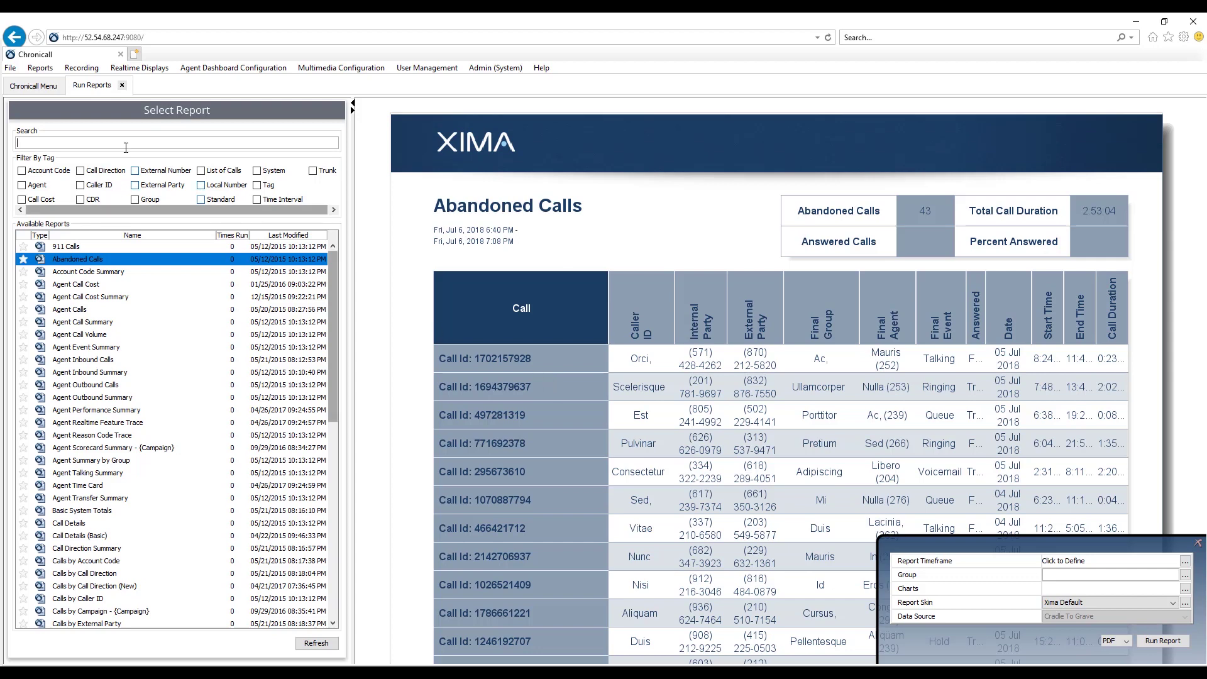
click(38, 86)
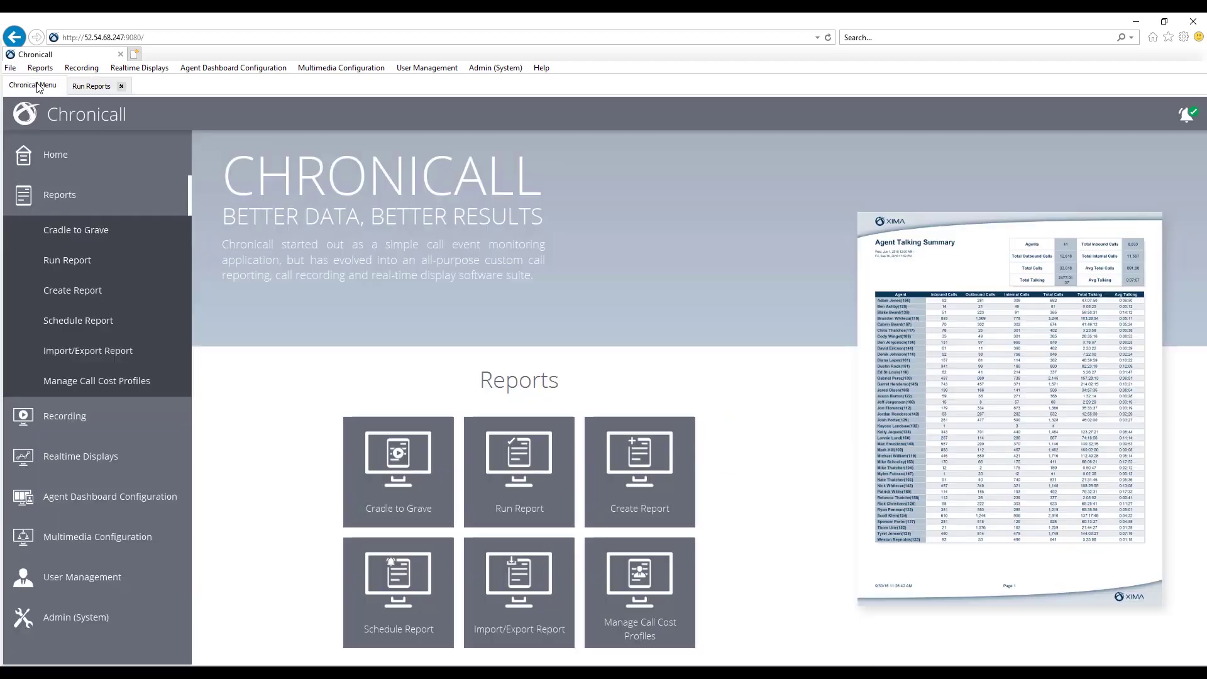
- Run a Cradle to Grave search for July 2, 2018, listing its 858 calls
click(94, 228)
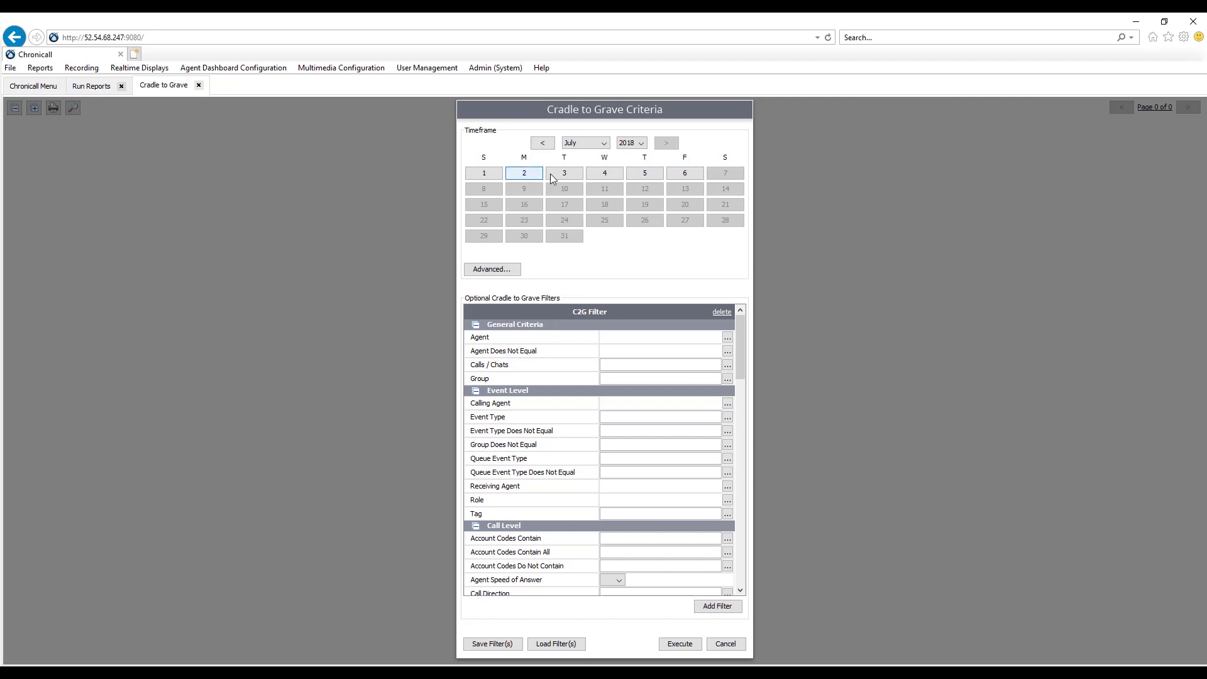
click(527, 176)
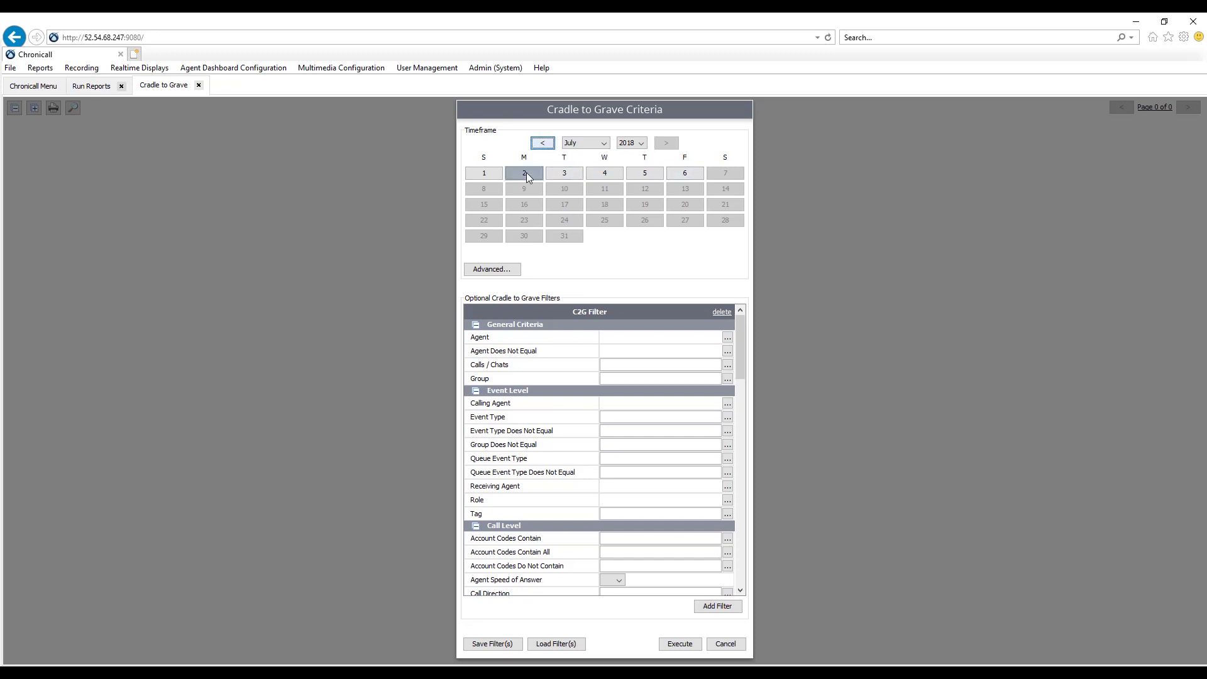
click(680, 644)
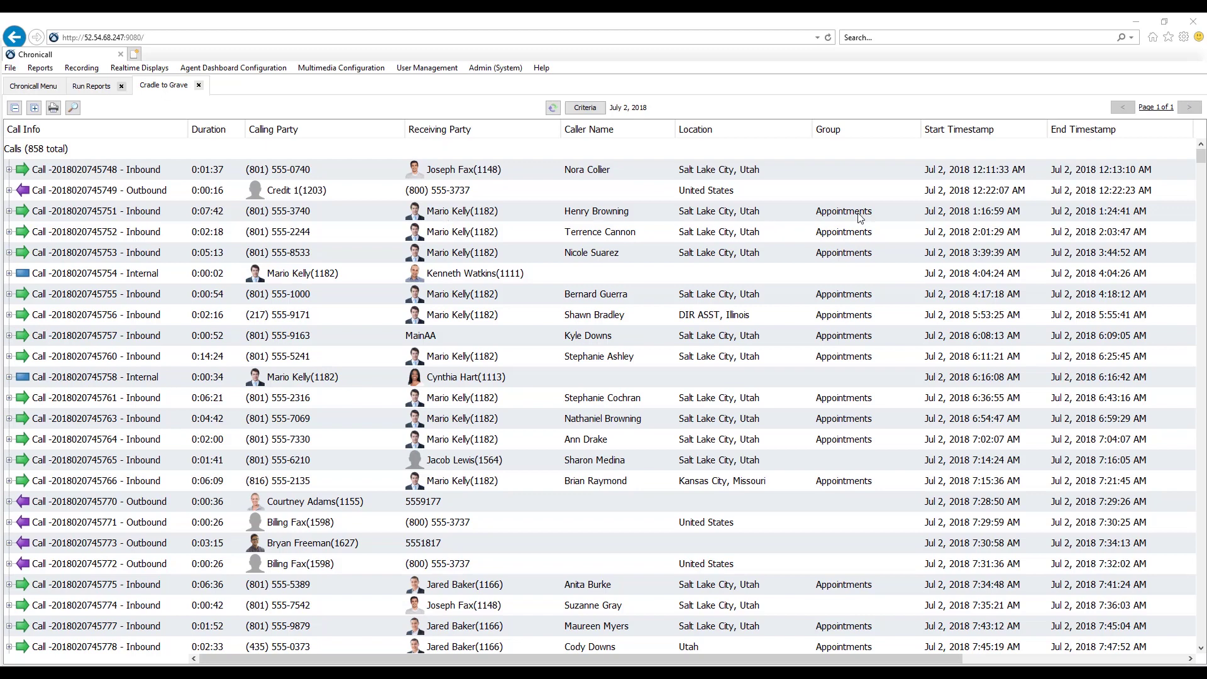
click(9, 211)
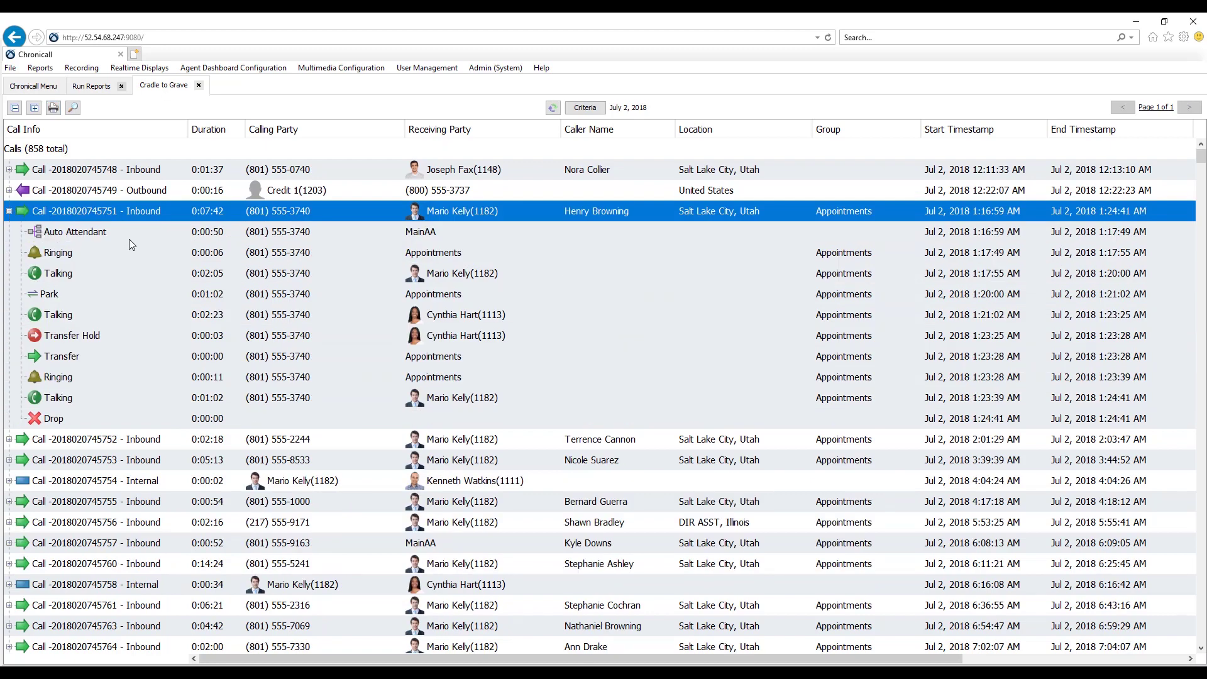
click(85, 236)
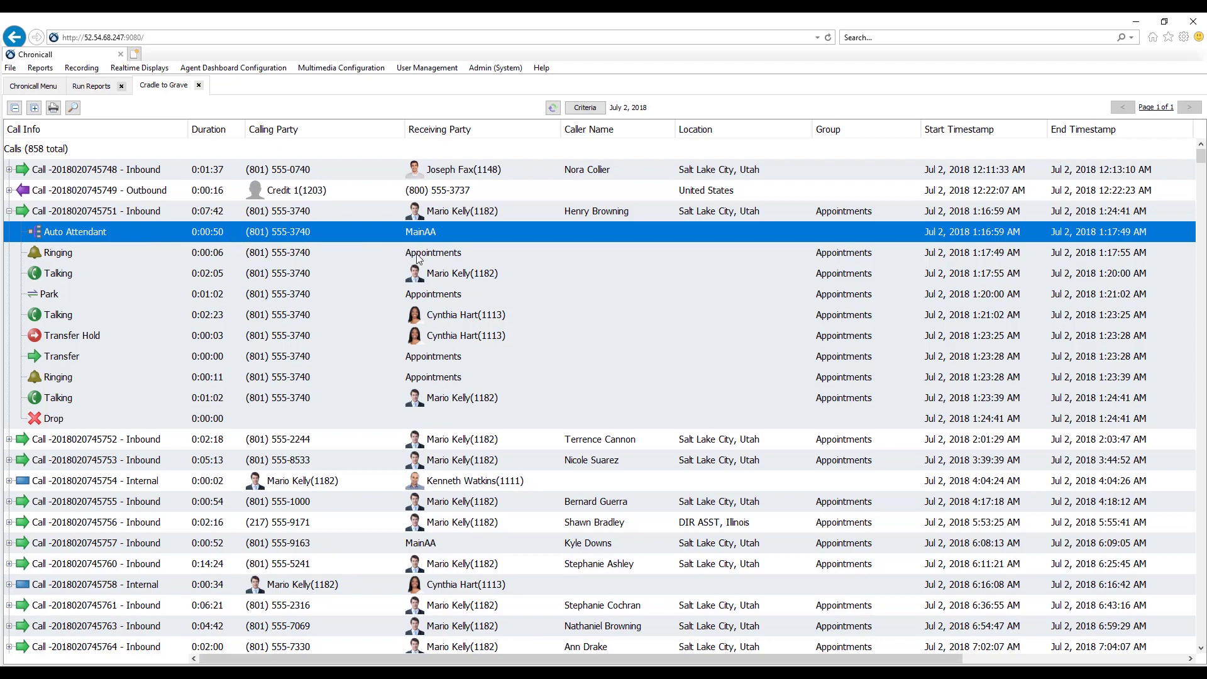
click(453, 277)
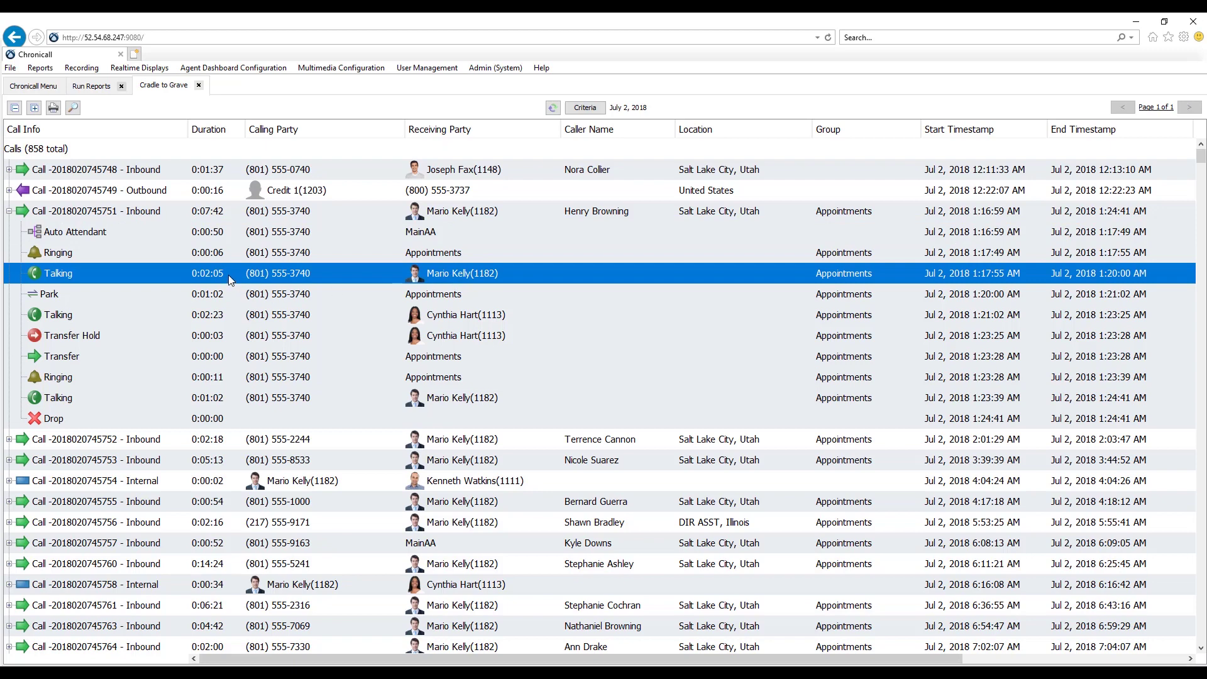
click(77, 296)
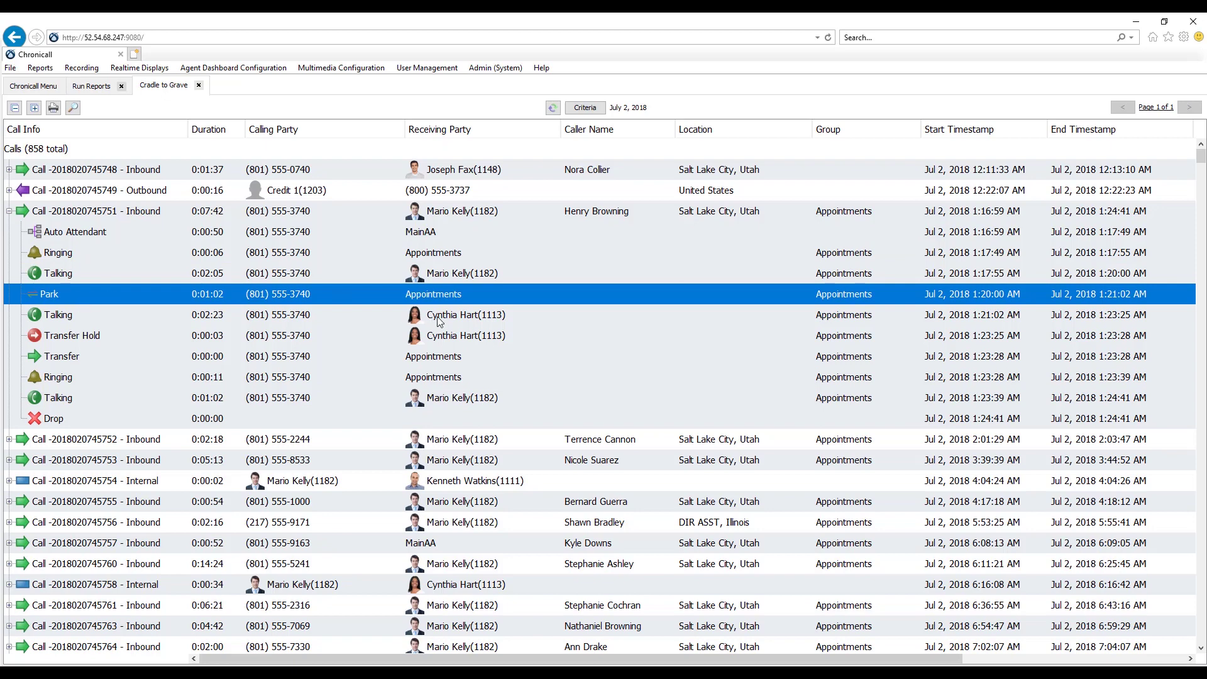
click(182, 318)
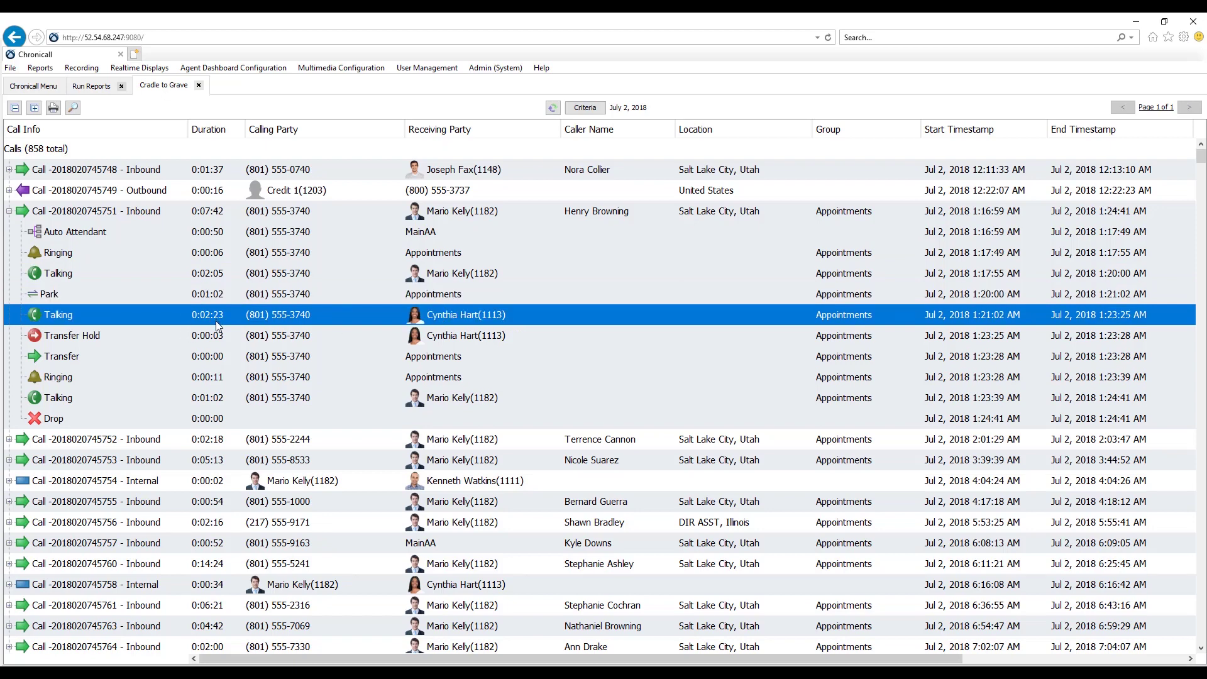
click(151, 345)
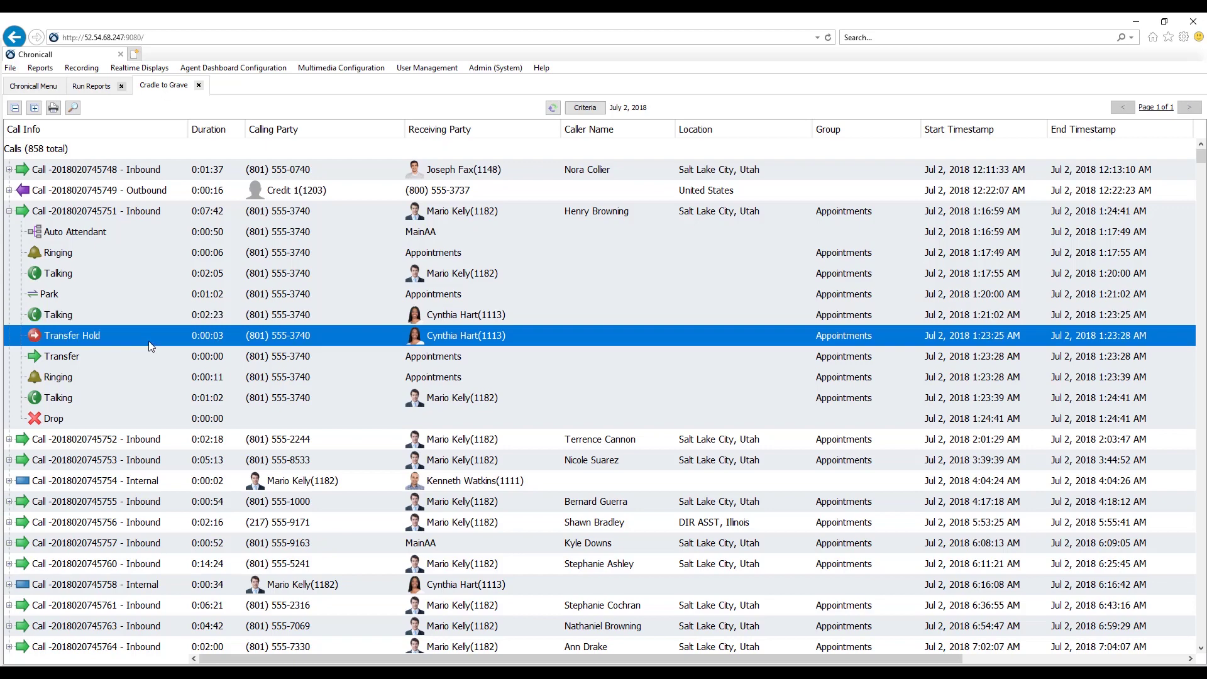
click(164, 357)
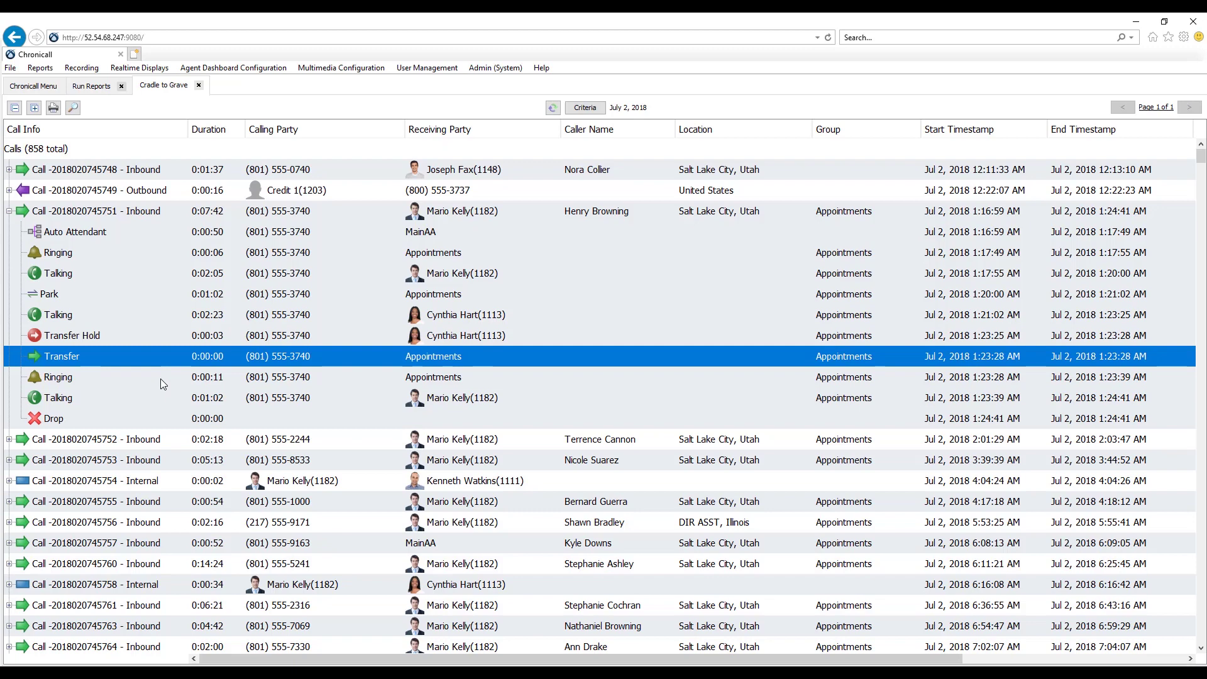
click(161, 380)
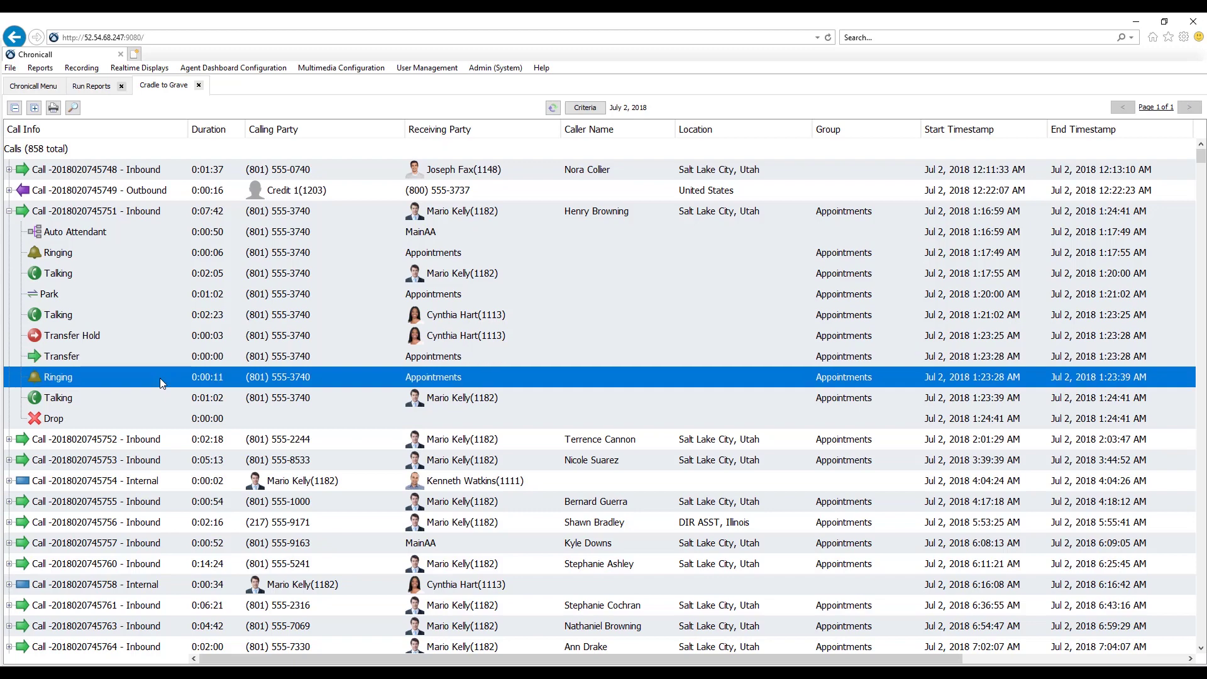
click(413, 401)
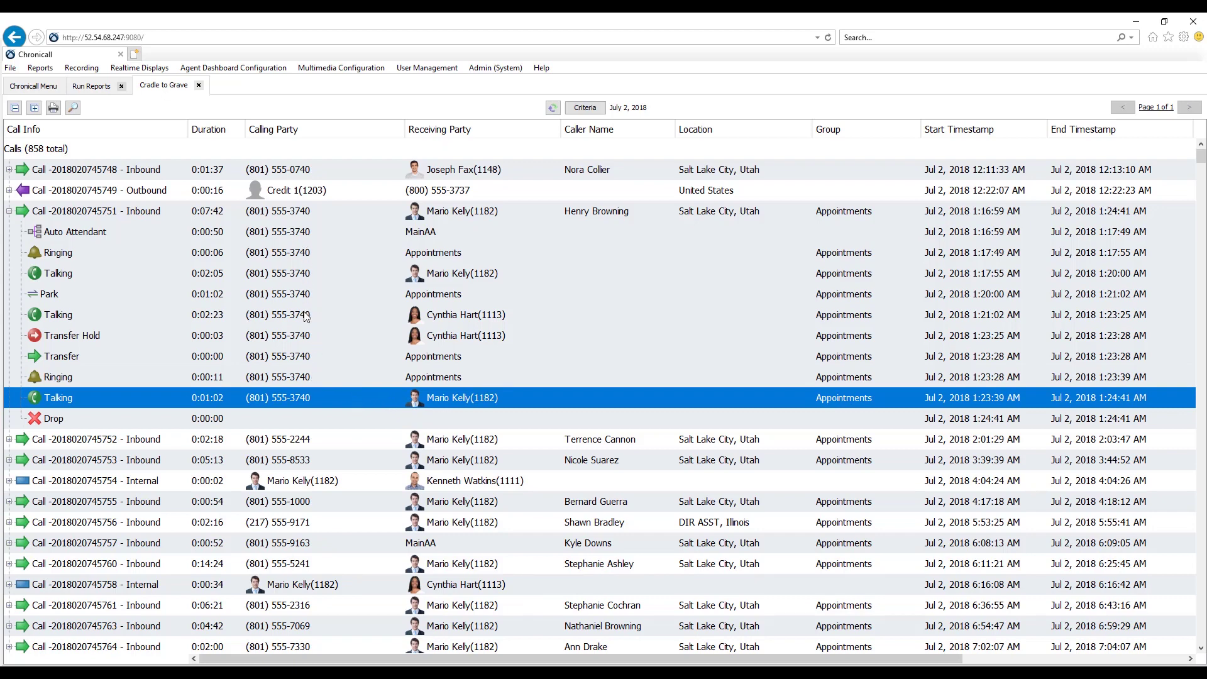
click(450, 280)
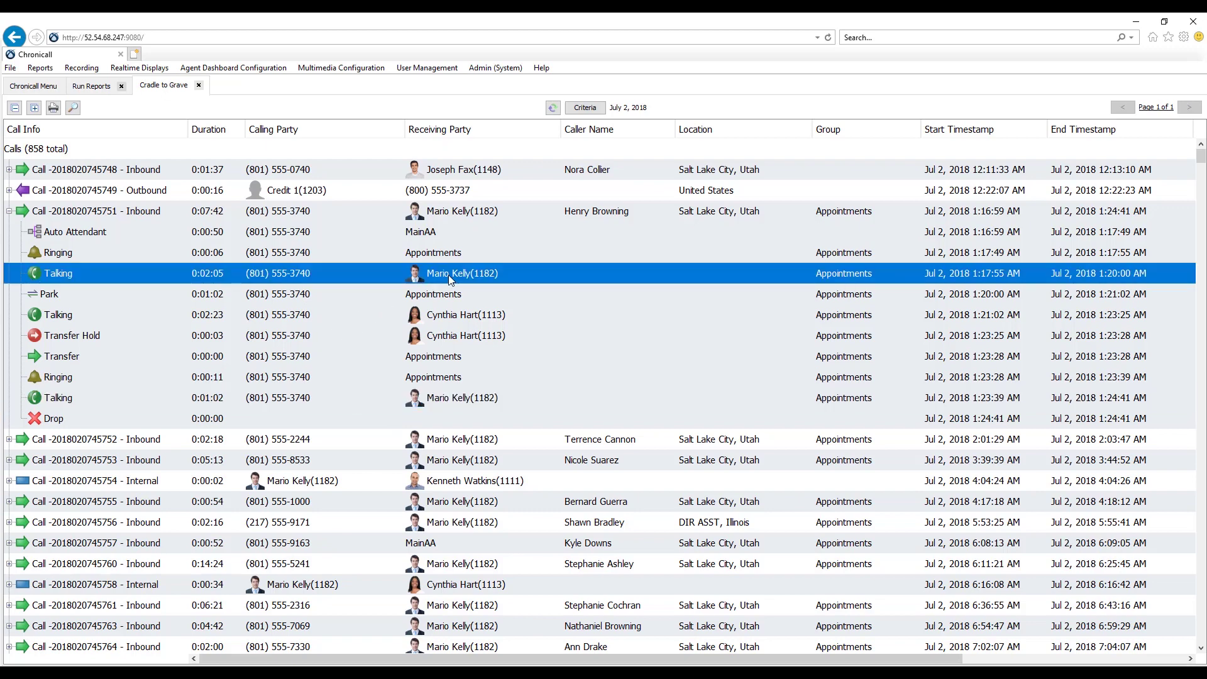
click(457, 323)
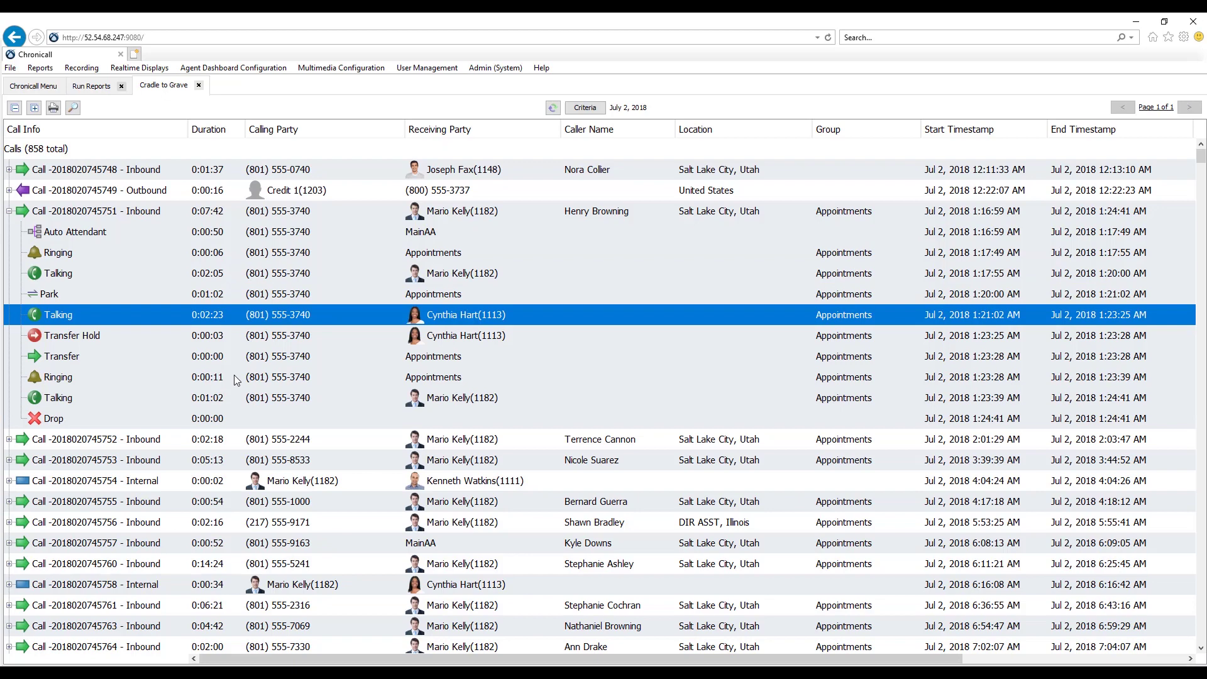
click(218, 278)
click(212, 398)
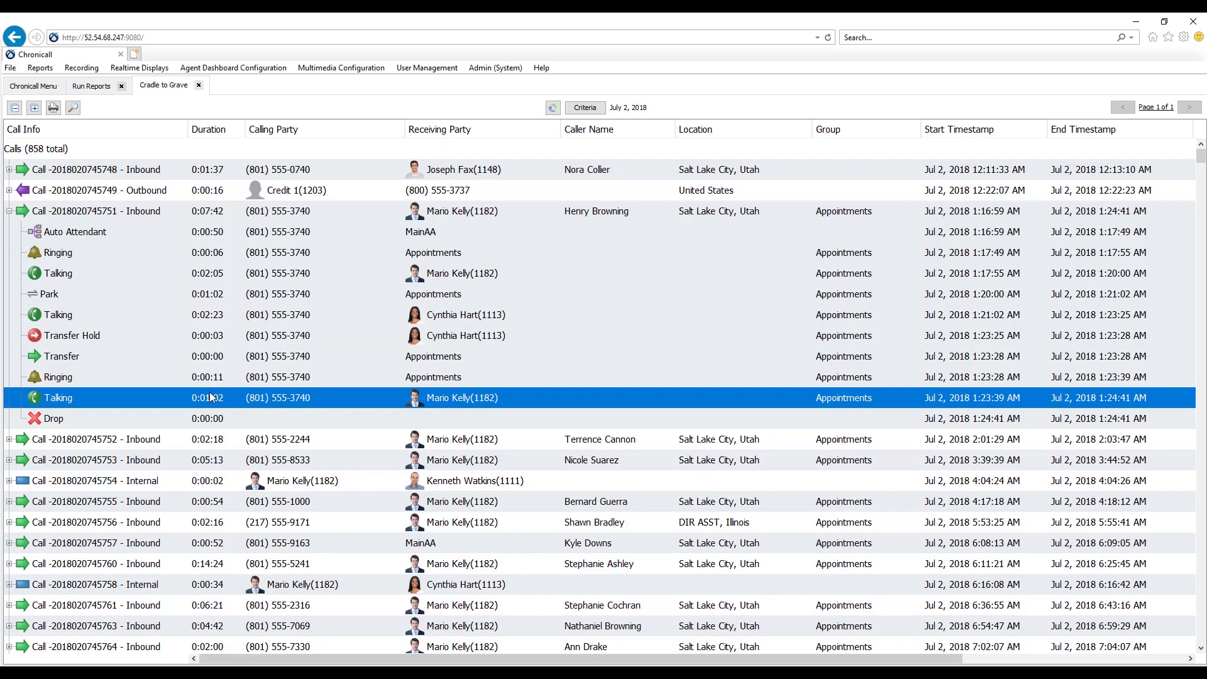
click(35, 108)
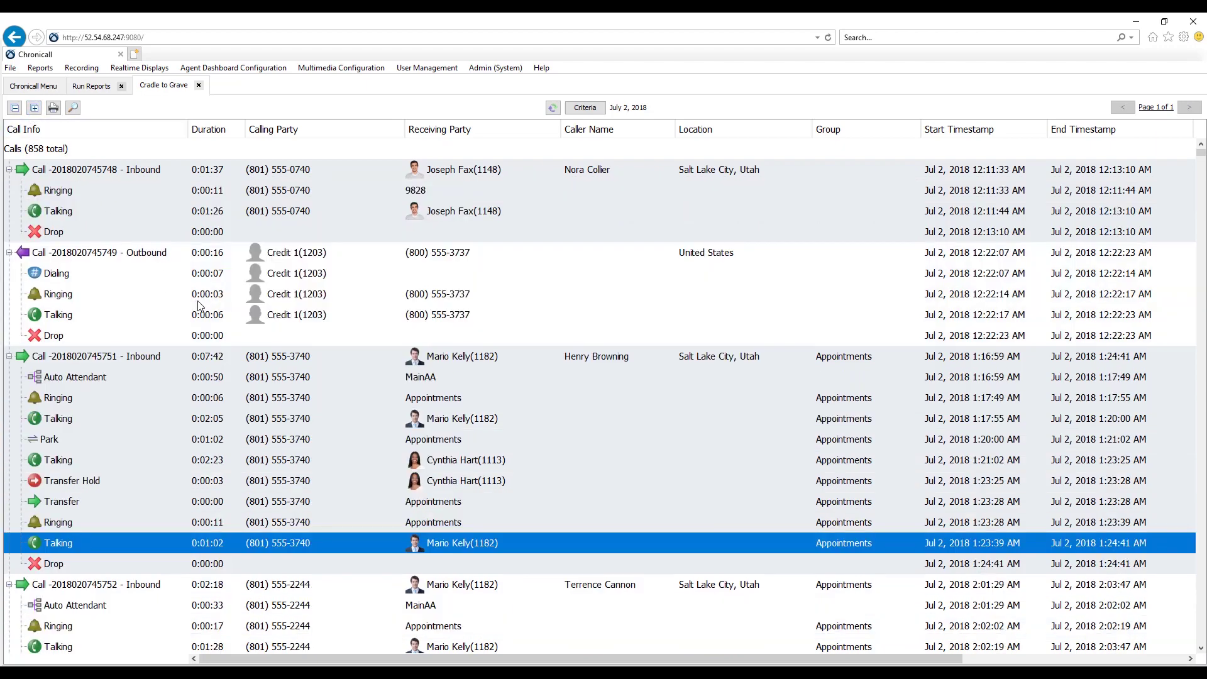
scroll(198, 306, down, 2)
scroll(198, 302, down, 2)
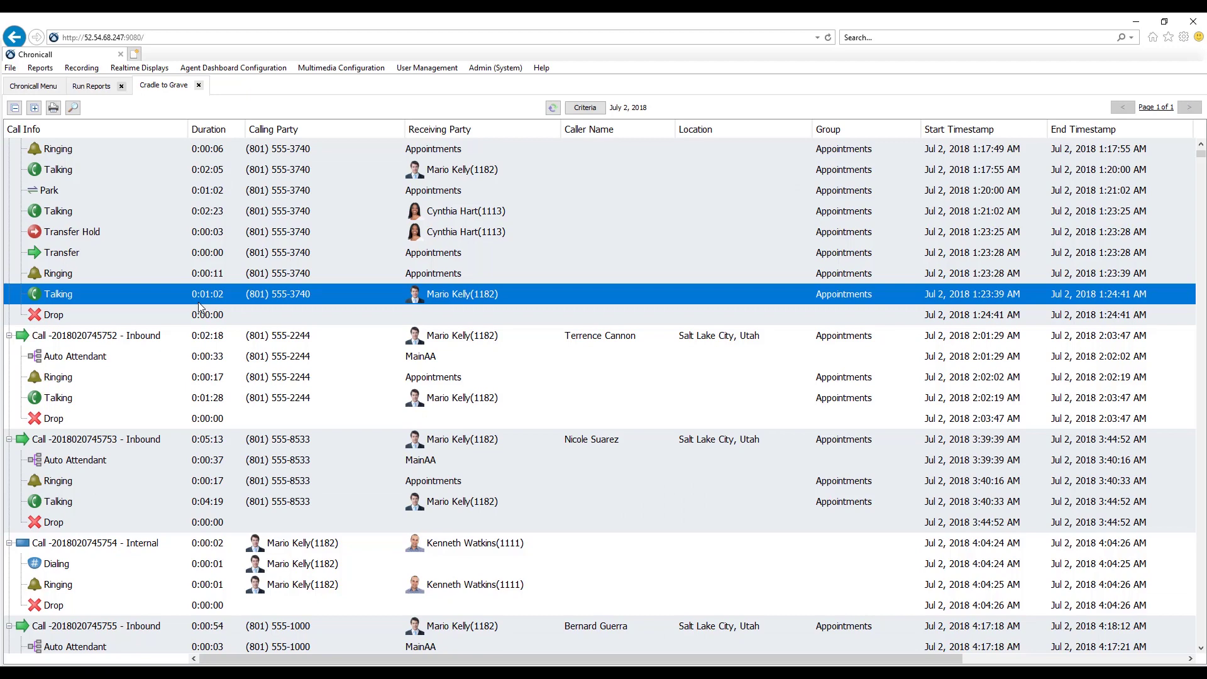
scroll(20, 130, up, 6)
- Collapse all calls and search the call list for 5552135
click(15, 108)
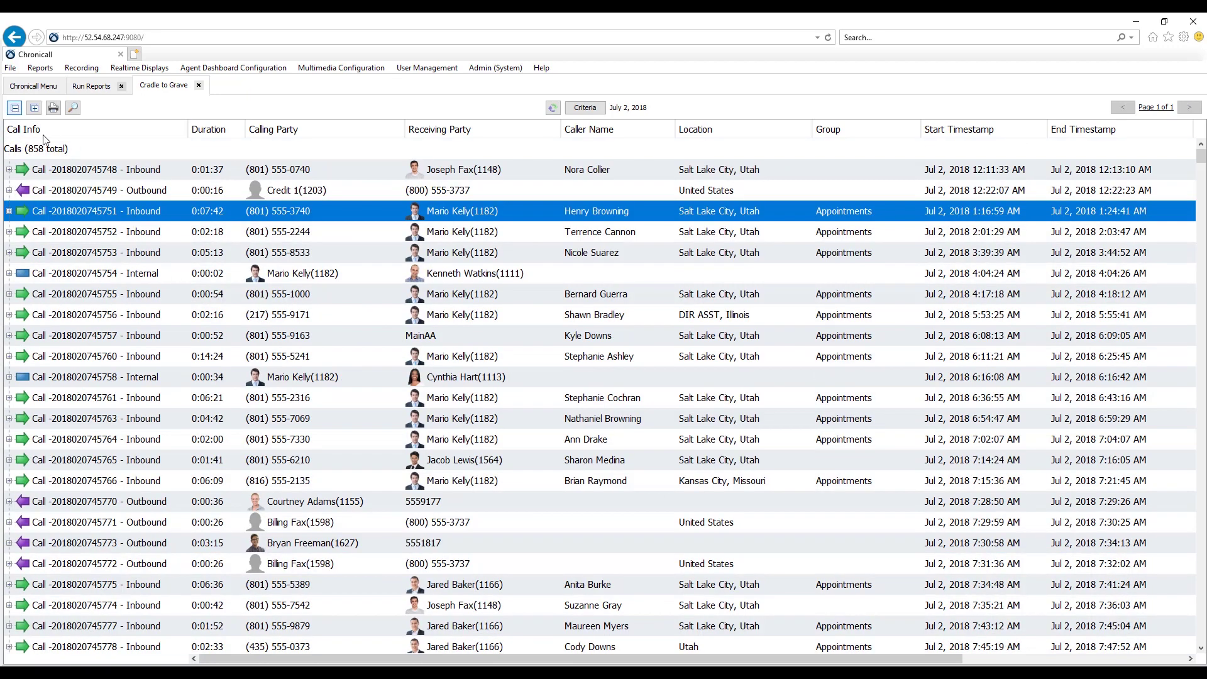
click(73, 108)
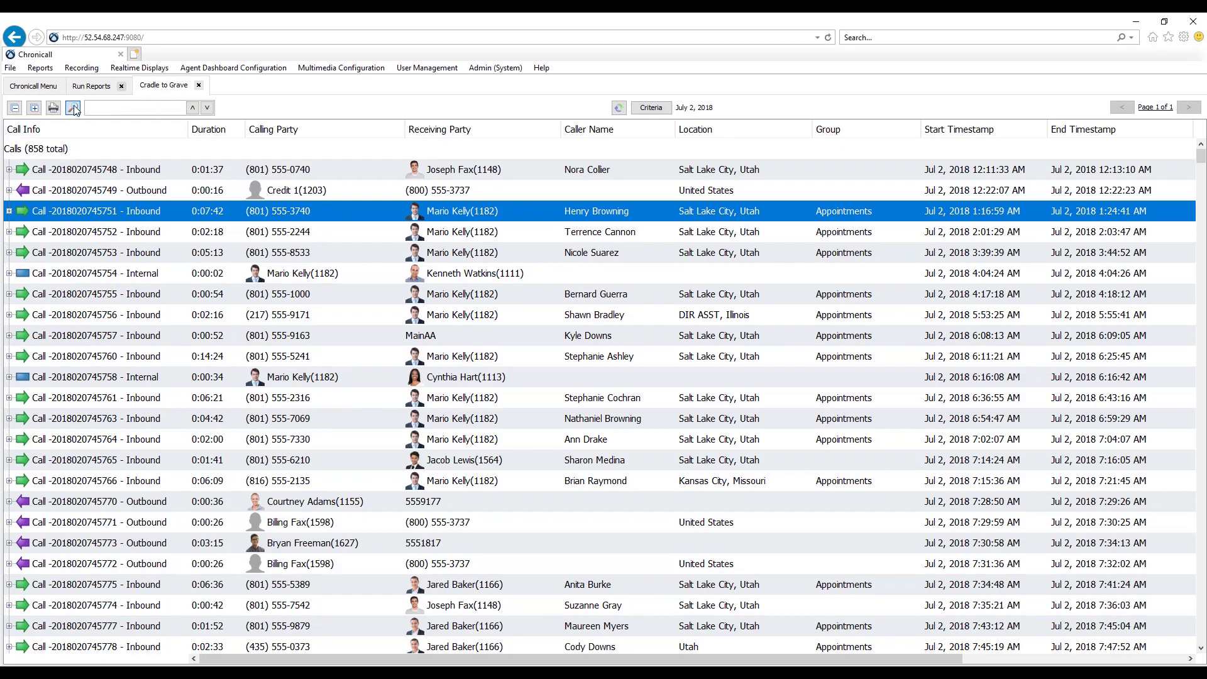
text(55521)
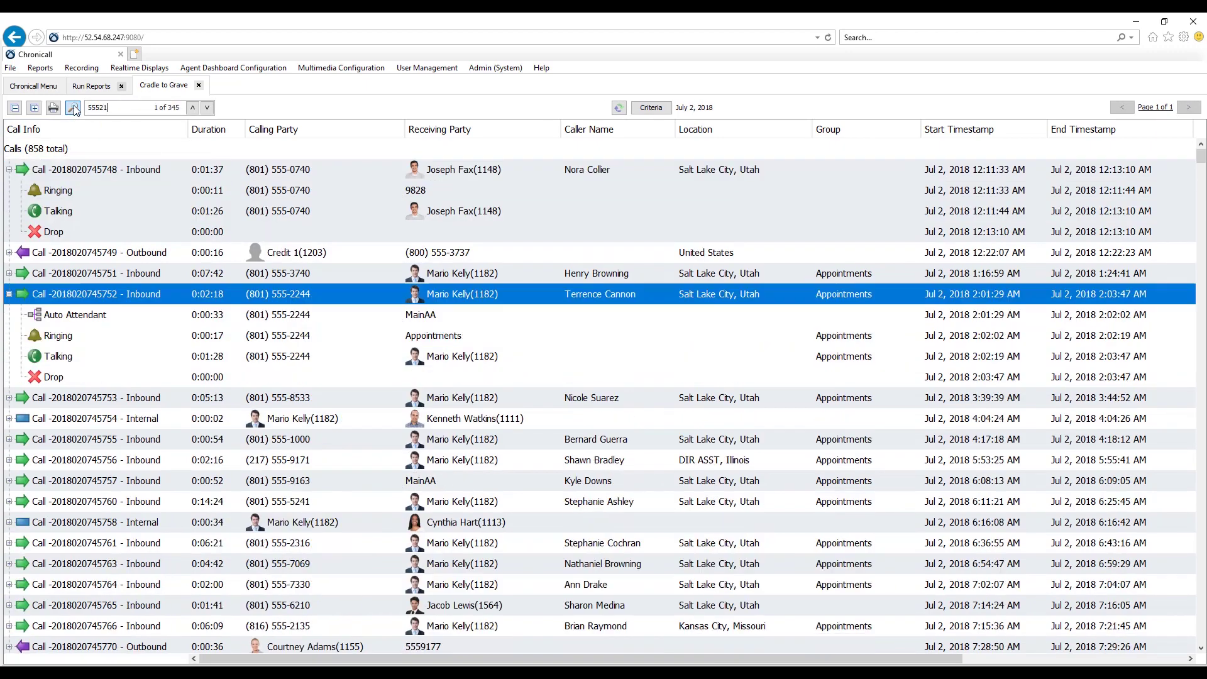
text(35)
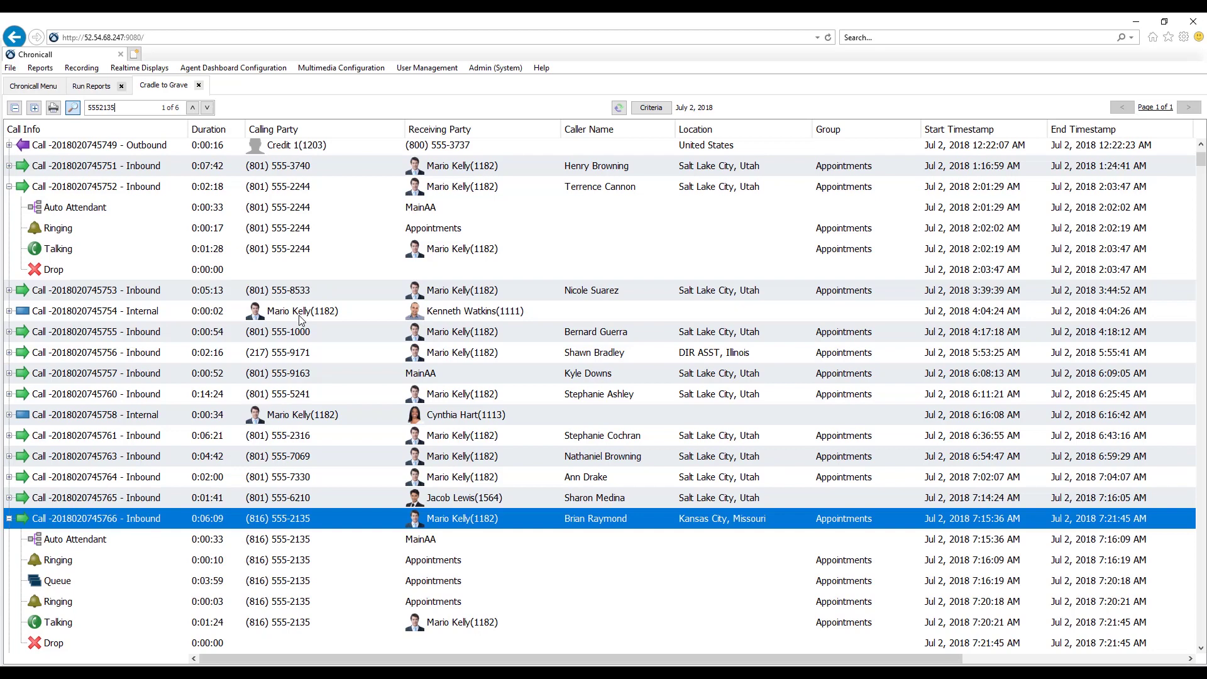
scroll(313, 346, down, 1)
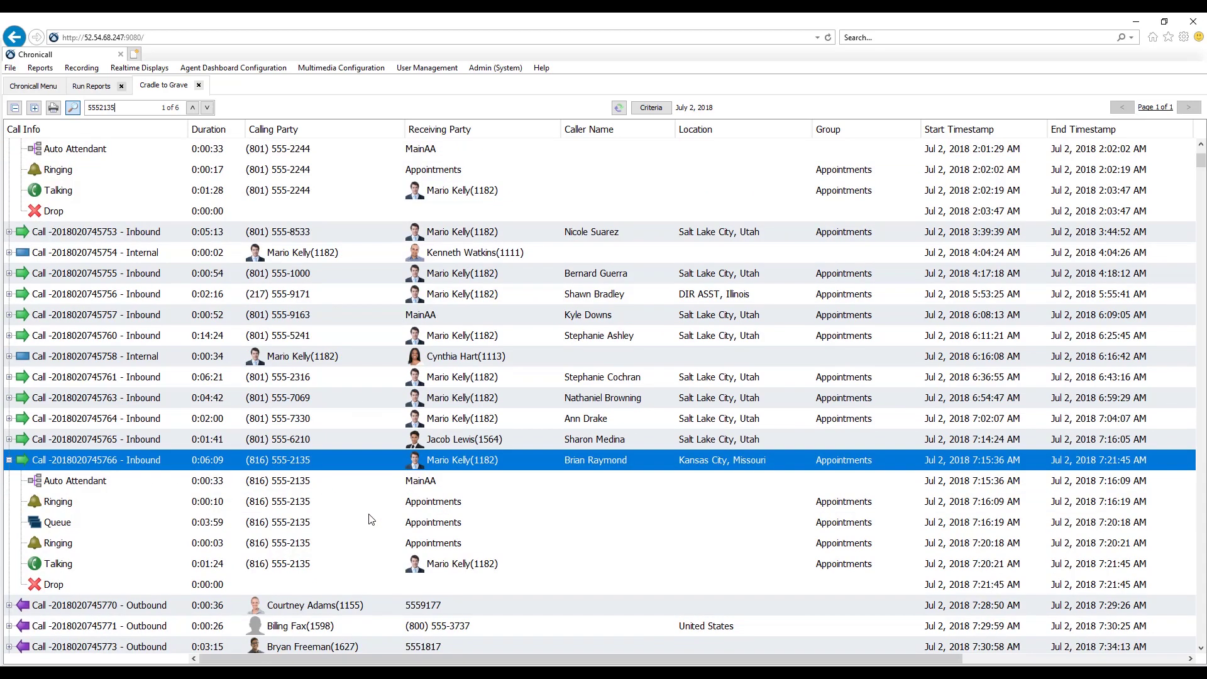
- Inspect the matching call's Ringing, 3:59 Queue, second Ringing and Talking events
click(349, 508)
click(241, 530)
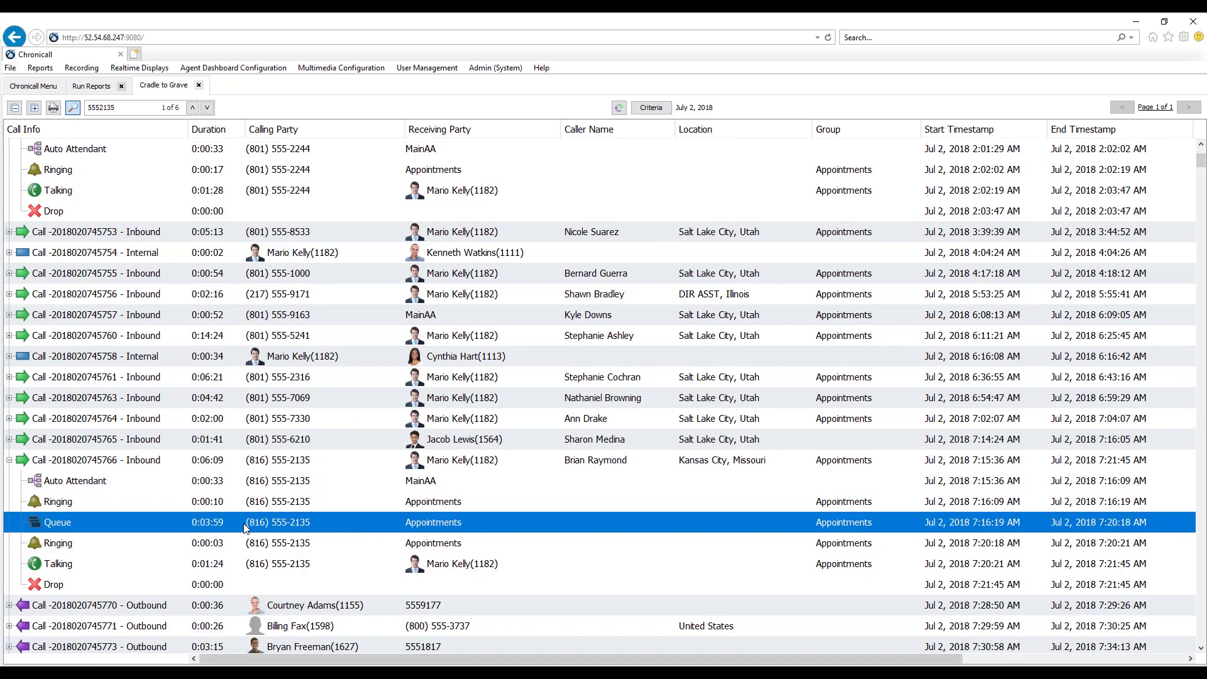
click(309, 545)
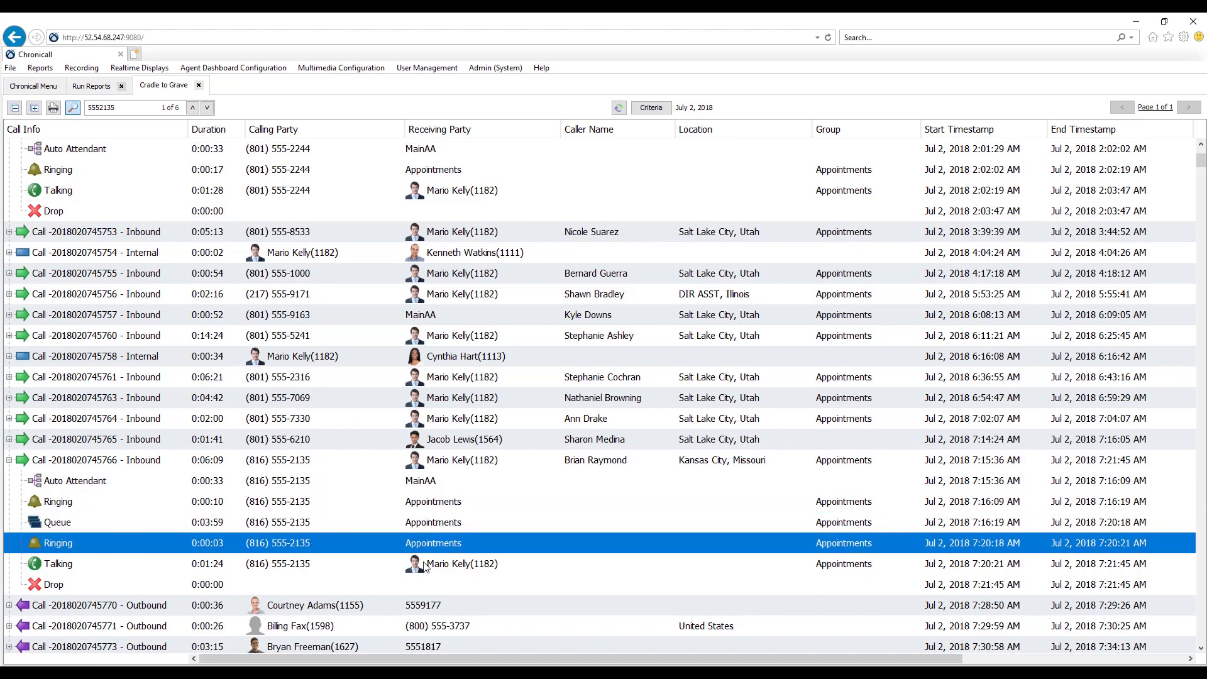
click(426, 568)
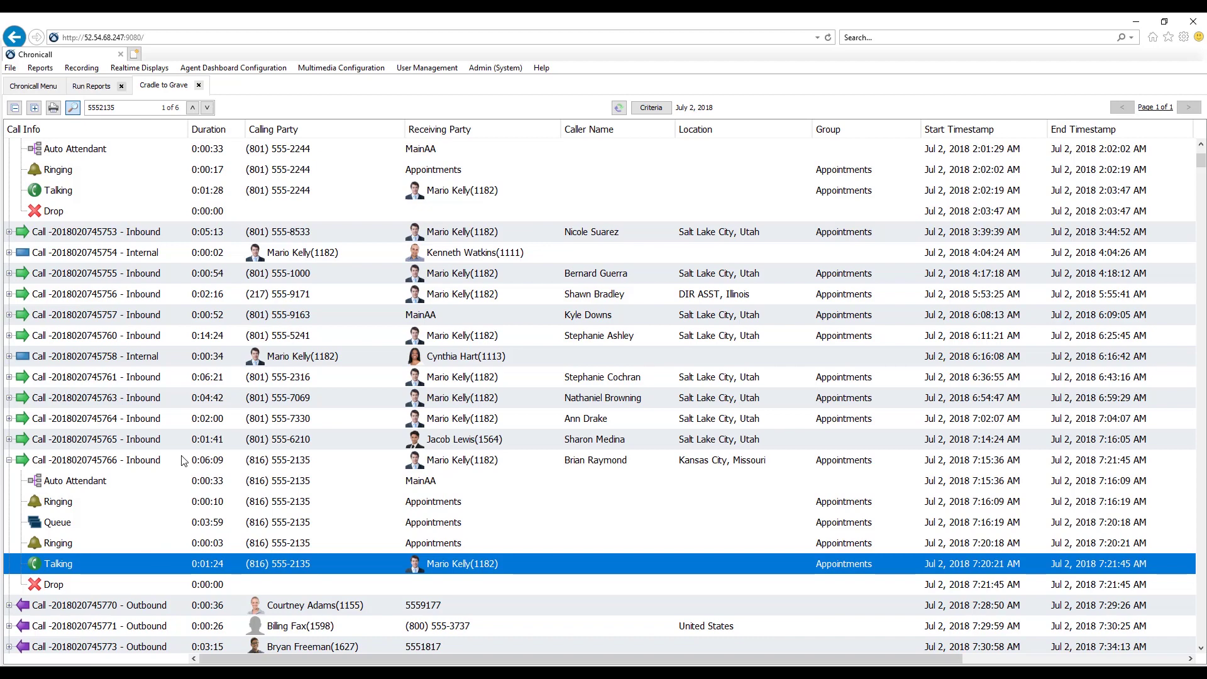
scroll(182, 461, up, 3)
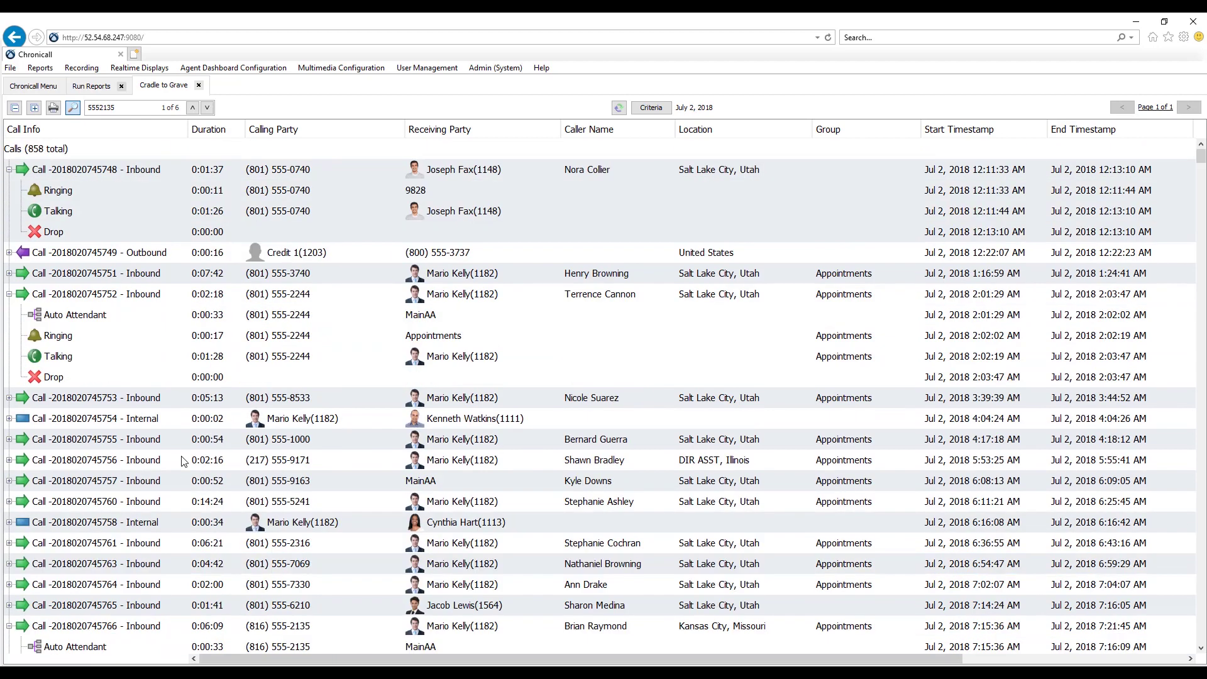
- Filter the Cradle to Grave criteria to the Appointments group
click(657, 107)
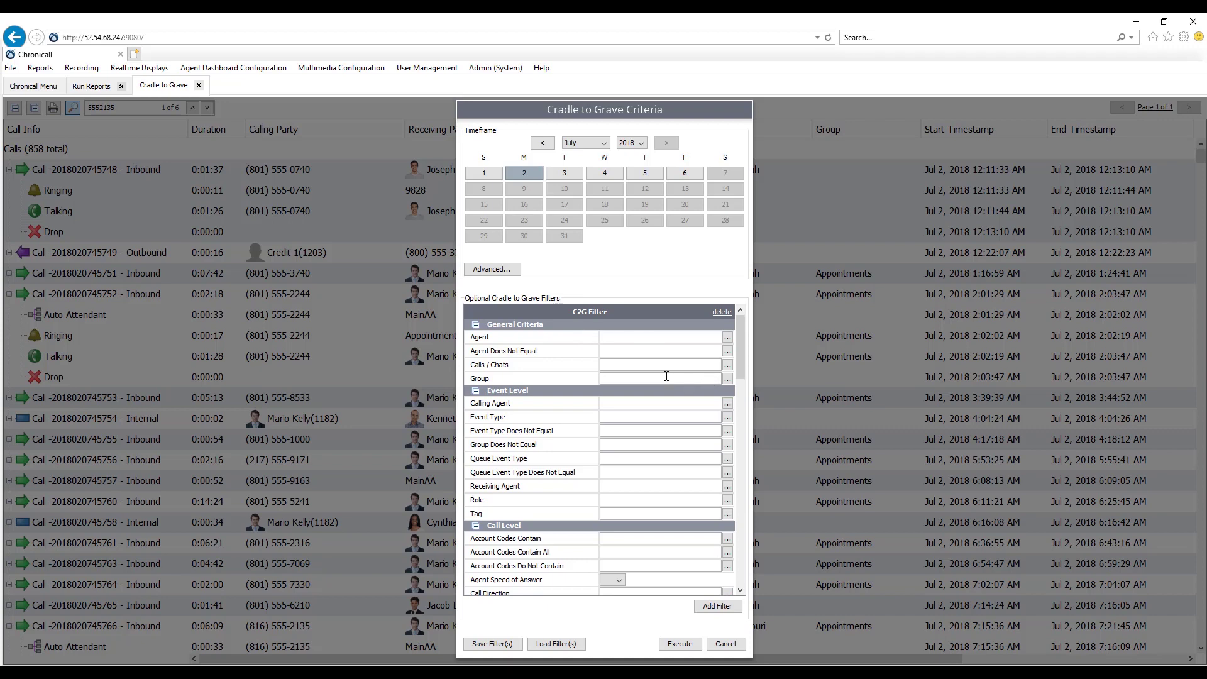
click(727, 378)
click(539, 283)
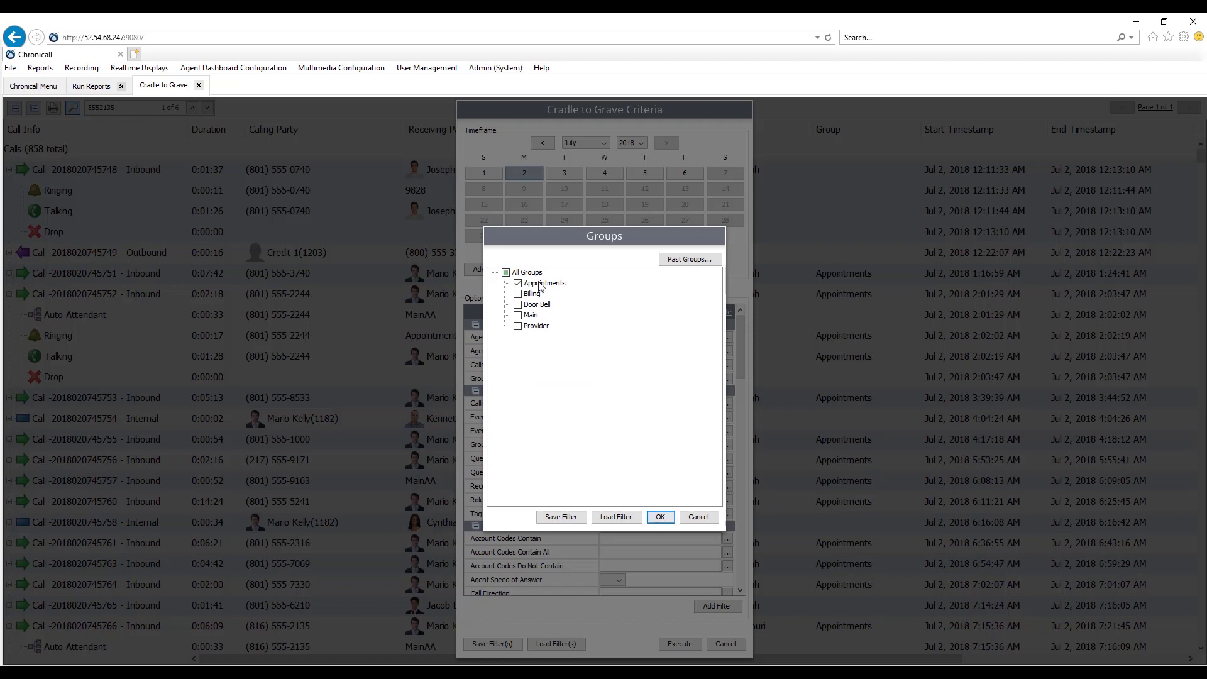
click(658, 517)
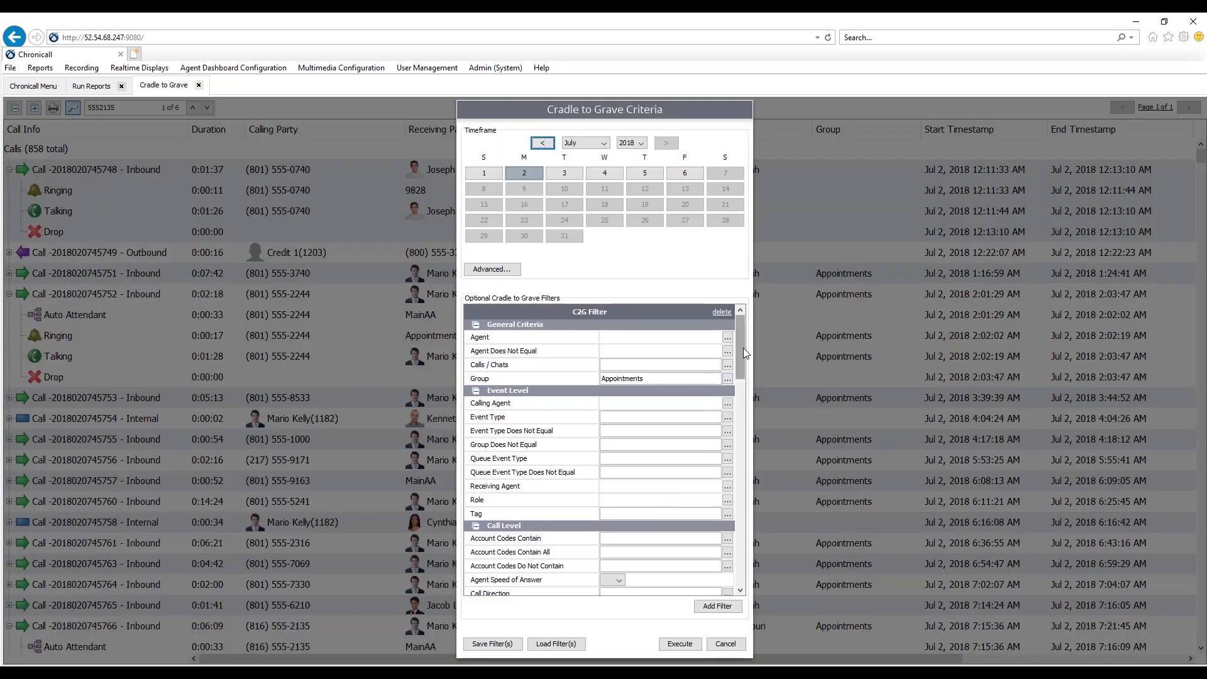
- Set Is Call Abandoned to True and execute the filtered search
drag(743, 348, 783, 507)
click(629, 534)
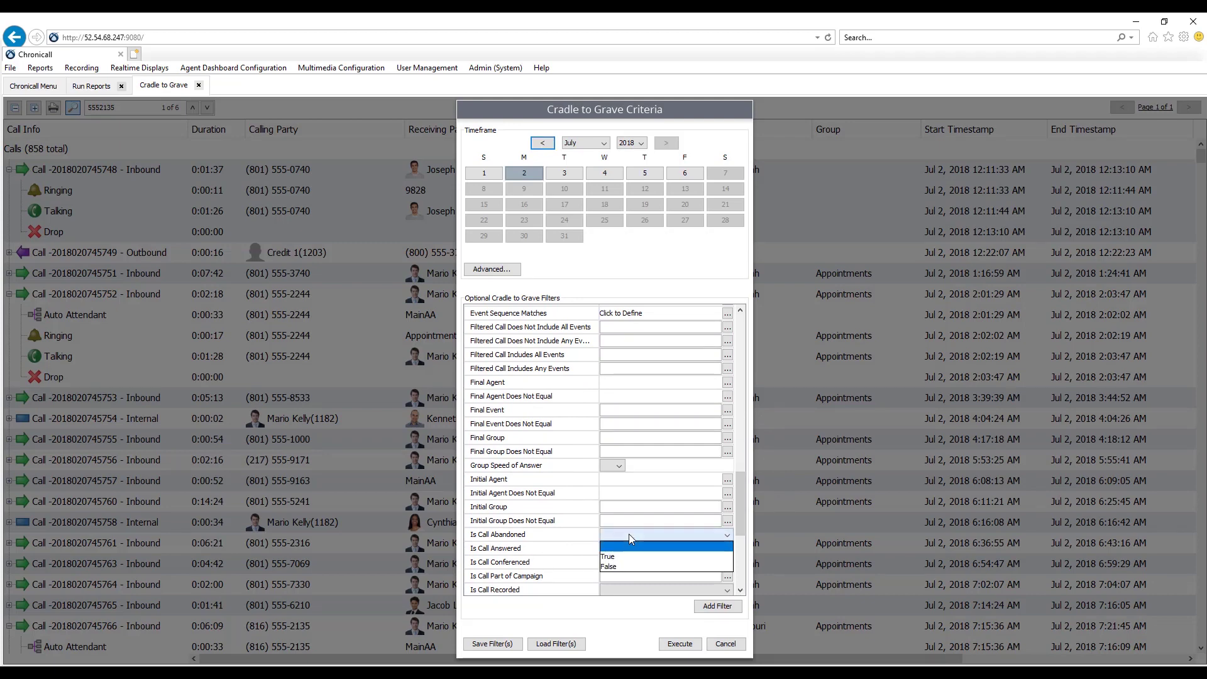
click(627, 555)
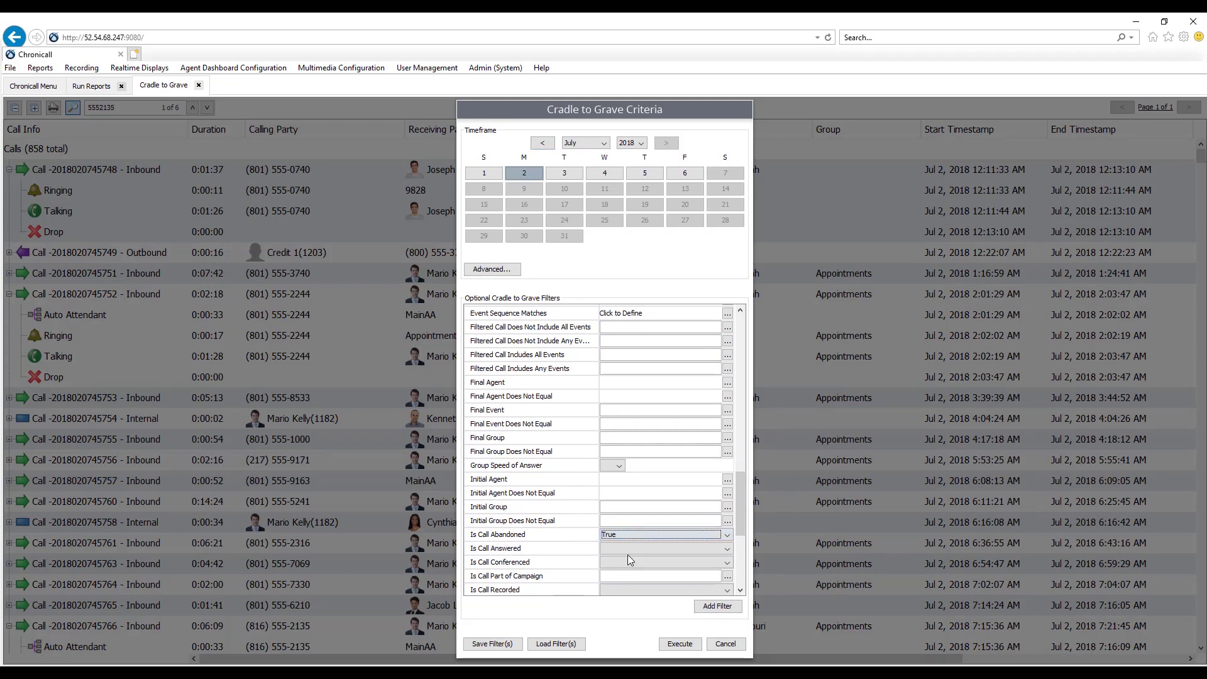
click(679, 645)
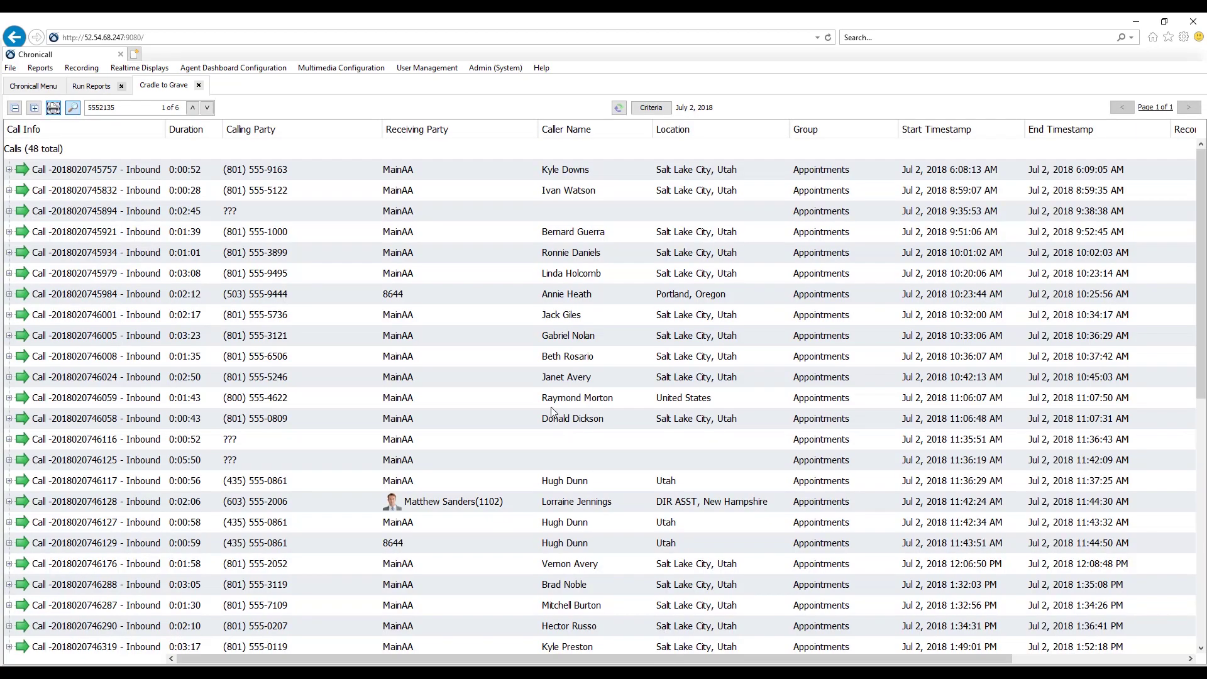
click(36, 109)
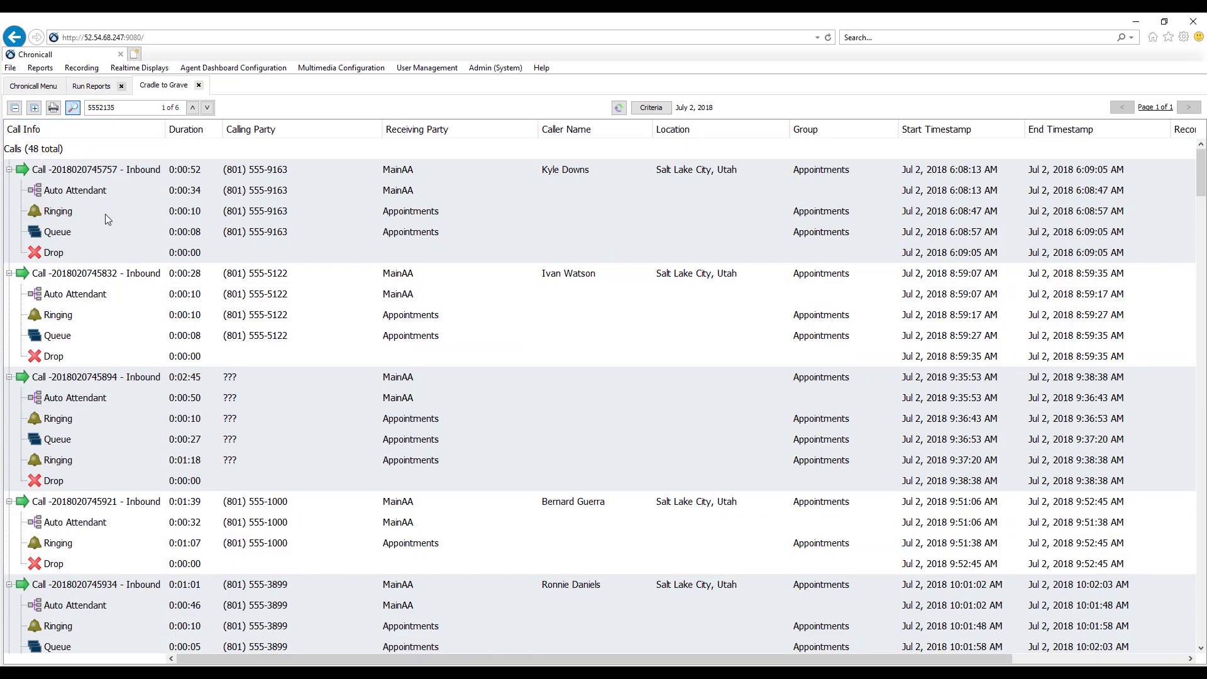
click(105, 237)
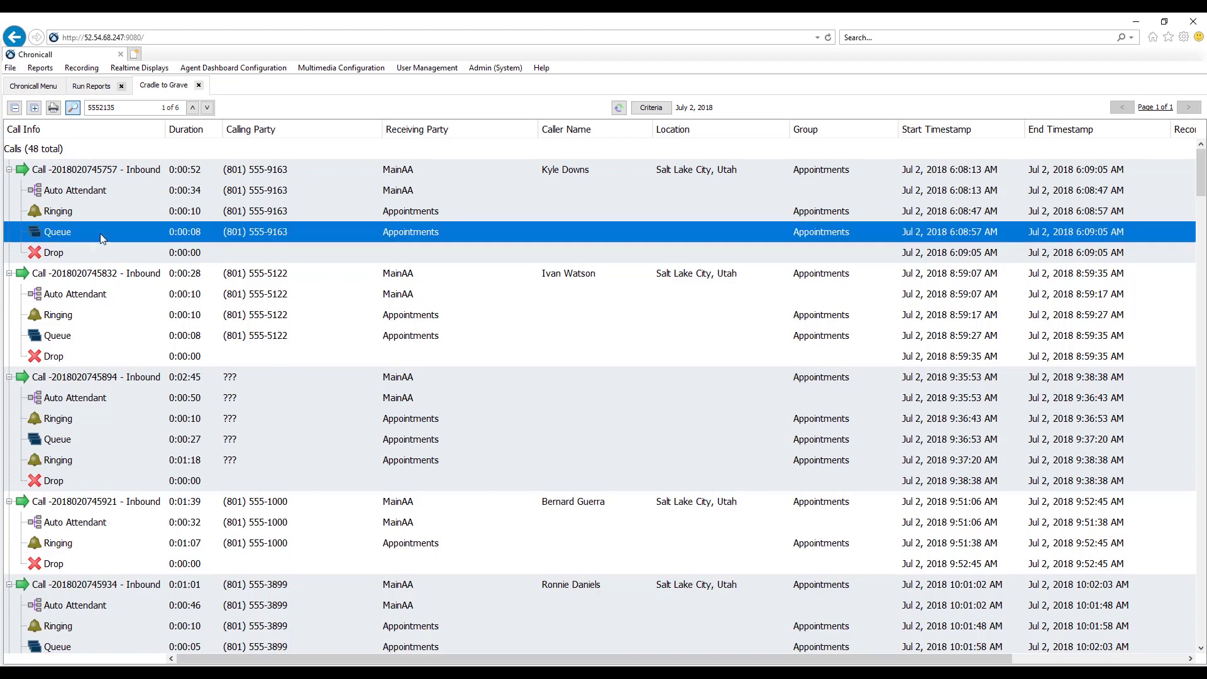
click(122, 335)
click(134, 440)
scroll(180, 420, down, 1)
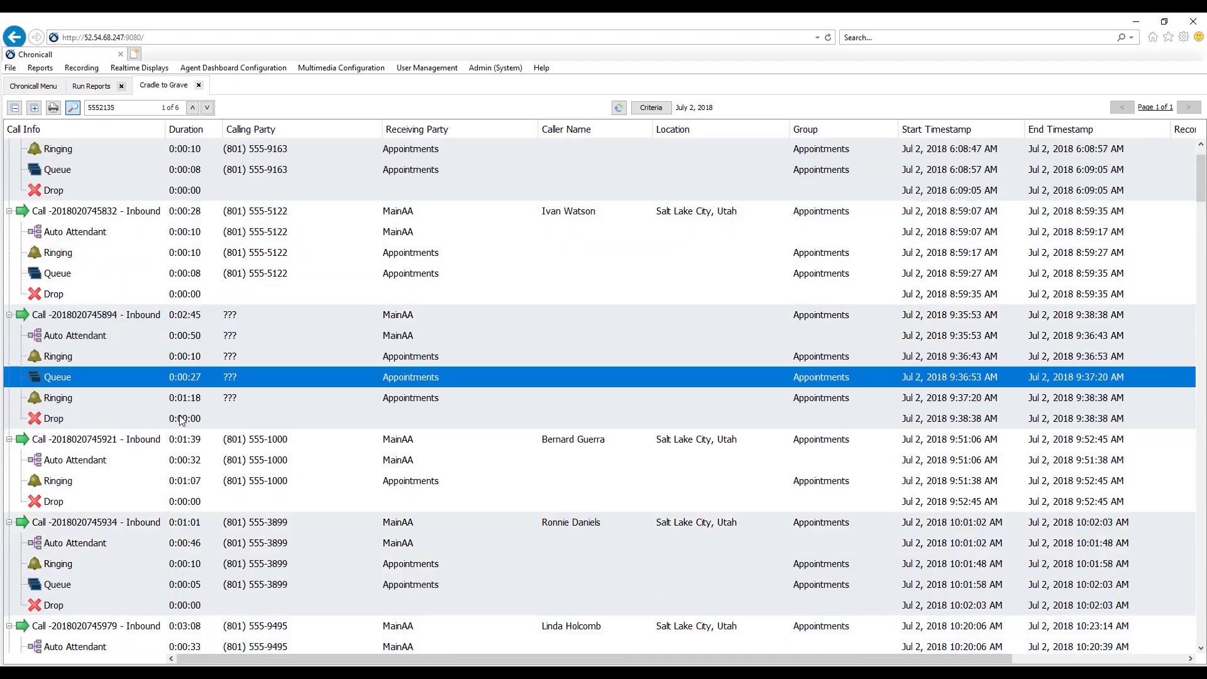
click(135, 584)
scroll(166, 512, down, 3)
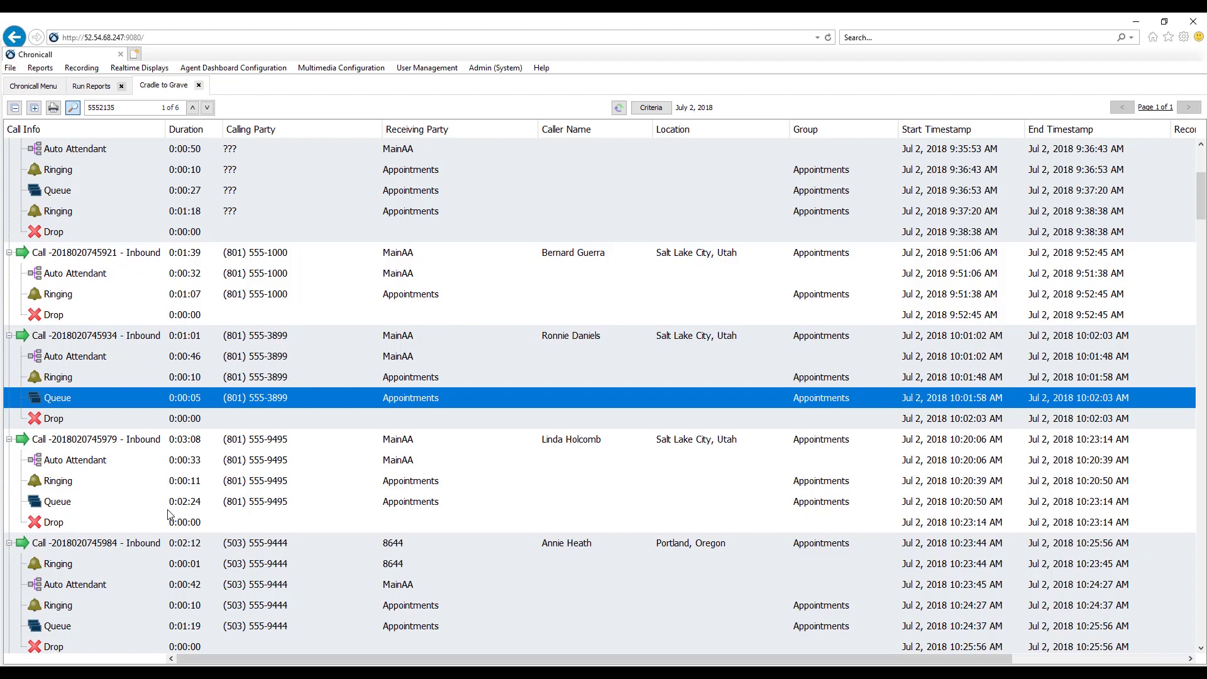
click(159, 501)
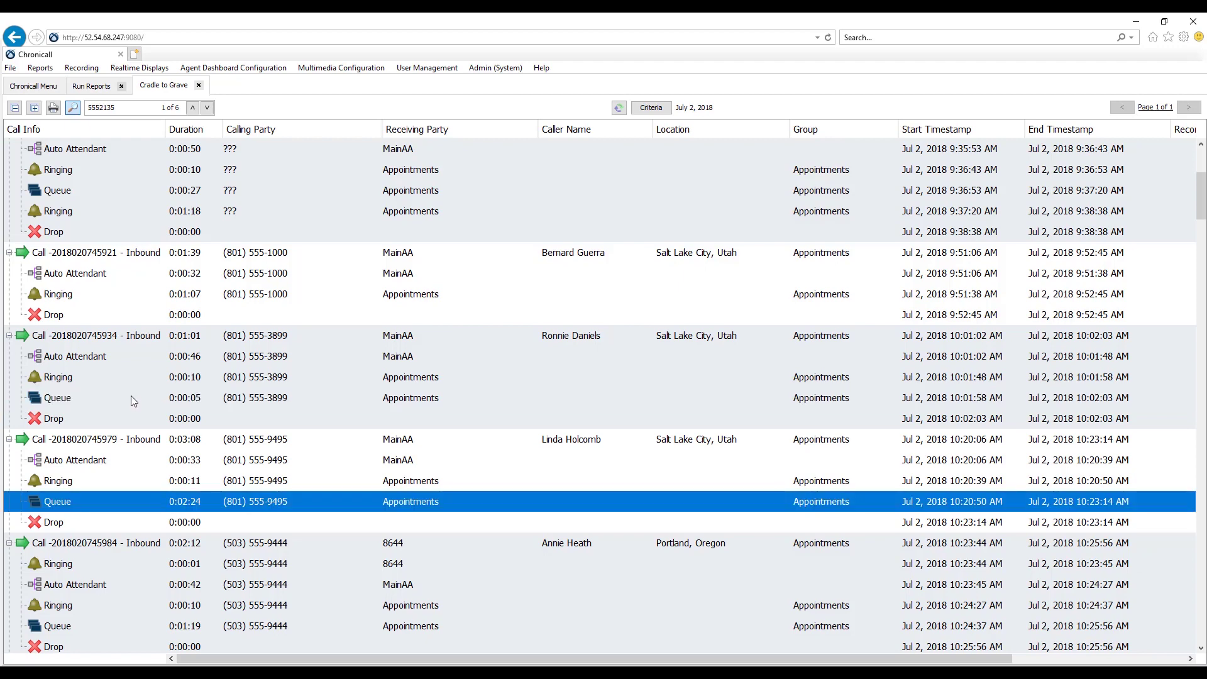
scroll(134, 394, down, 2)
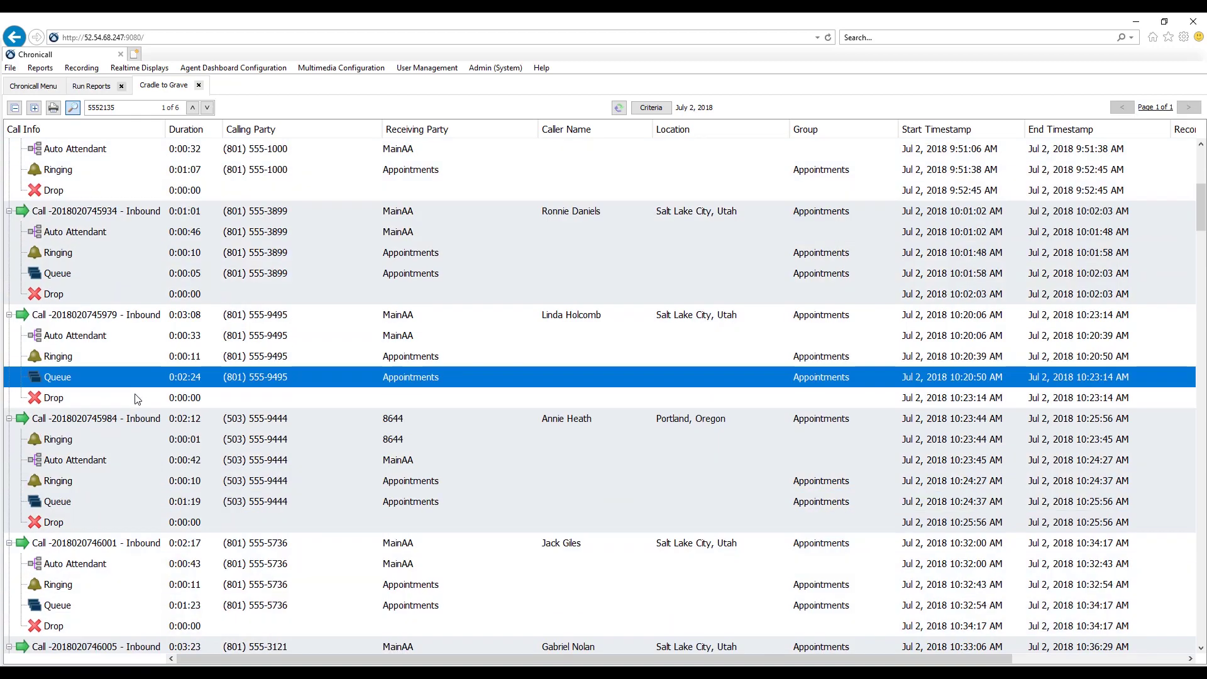
scroll(135, 396, down, 3)
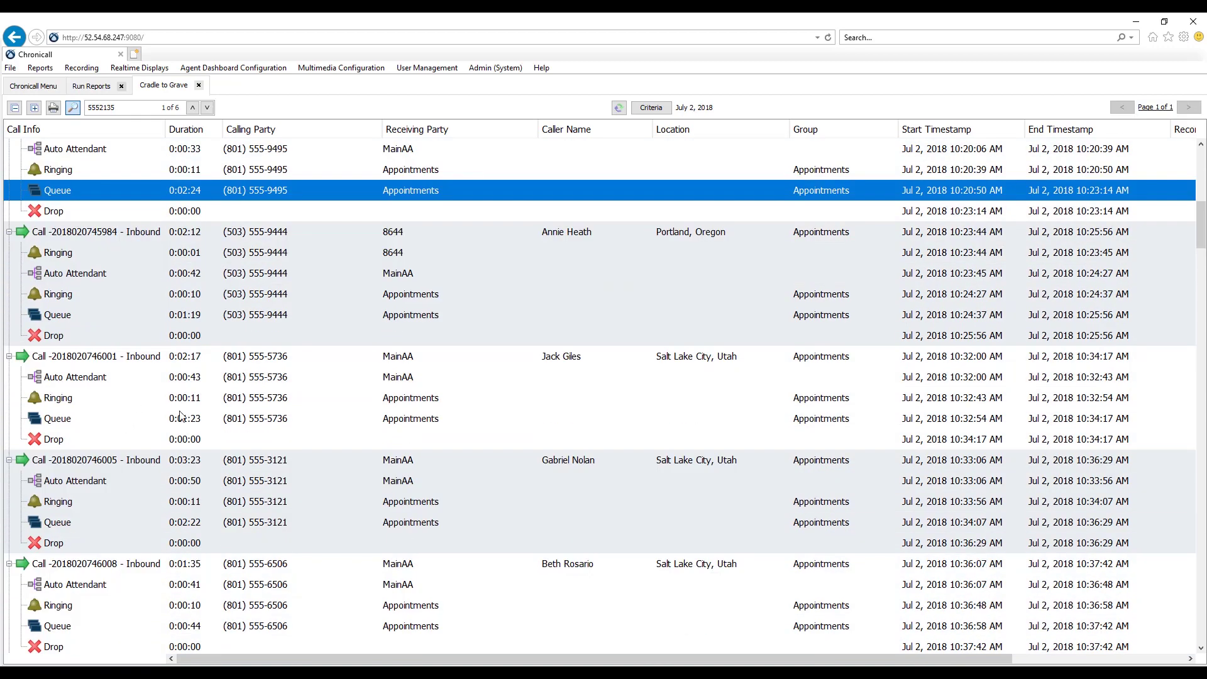
- Review the filter criteria and close them without changes
click(650, 107)
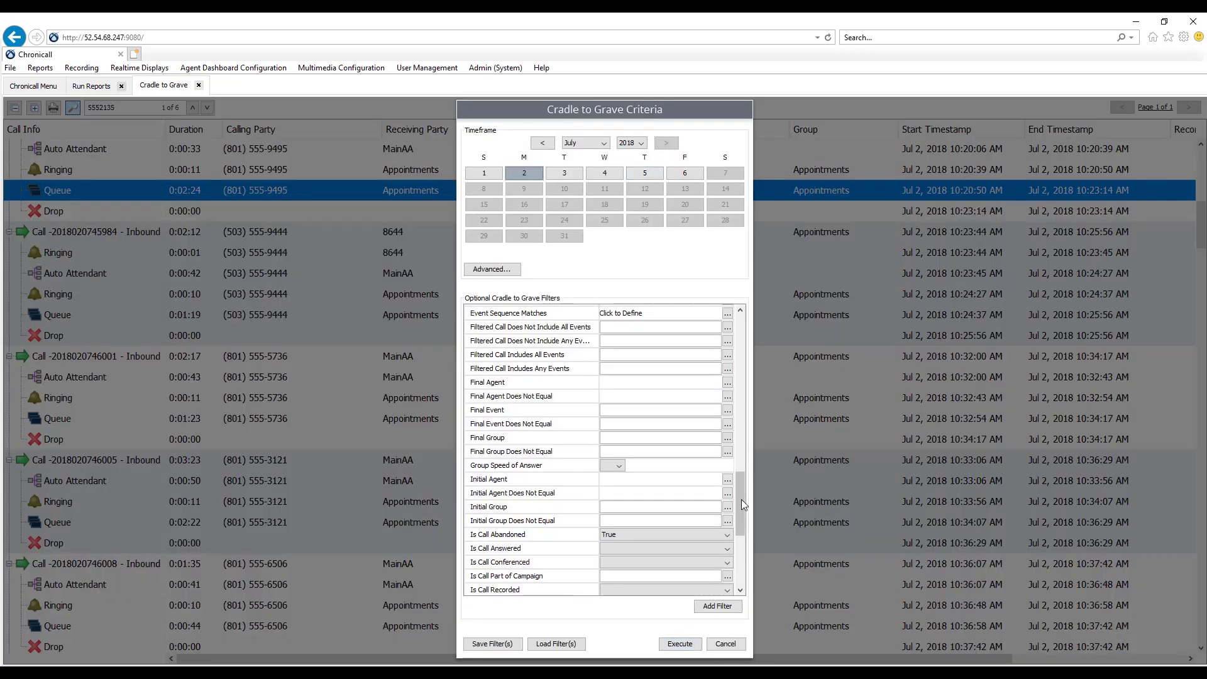
drag(741, 499, 759, 333)
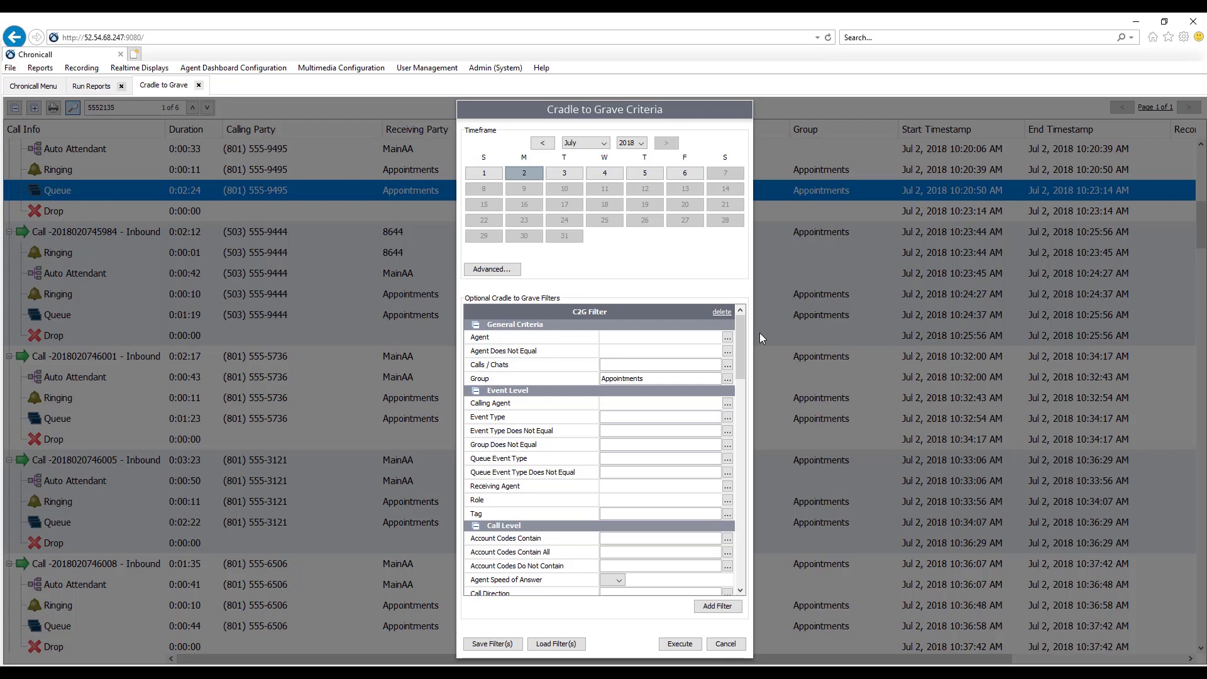
click(728, 645)
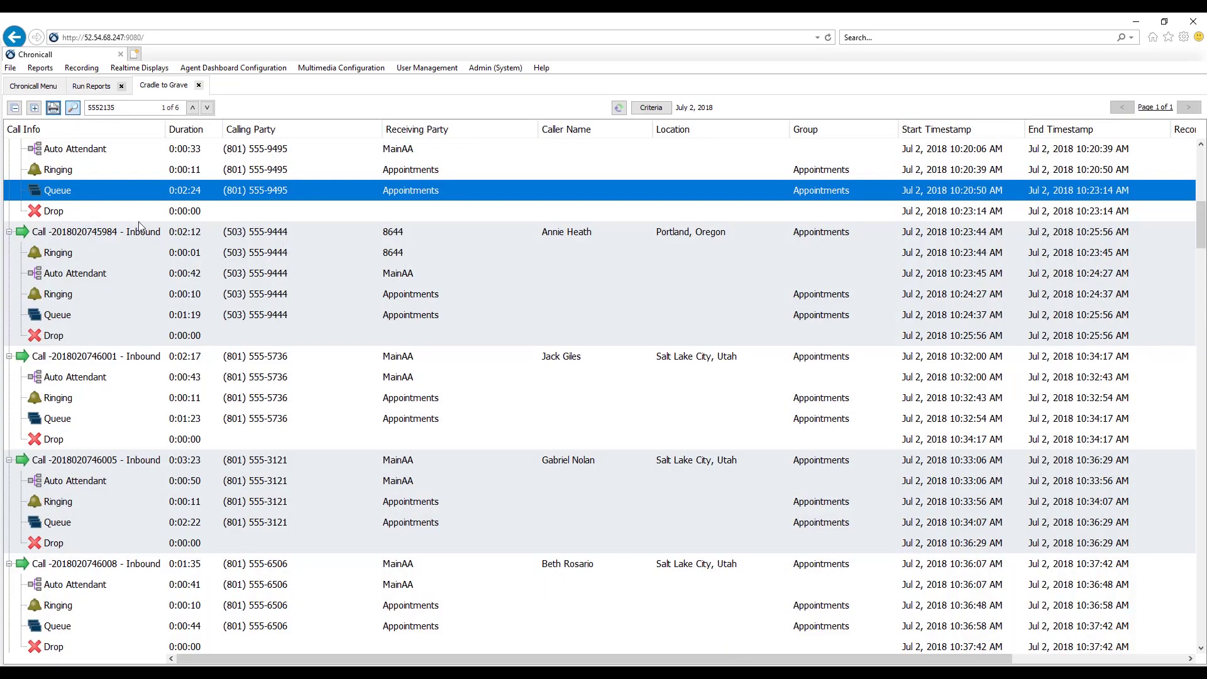
- In Available Reports, preview Account Code Summary and Agent Call Cost, marking Account Code Summary as favourite
click(101, 86)
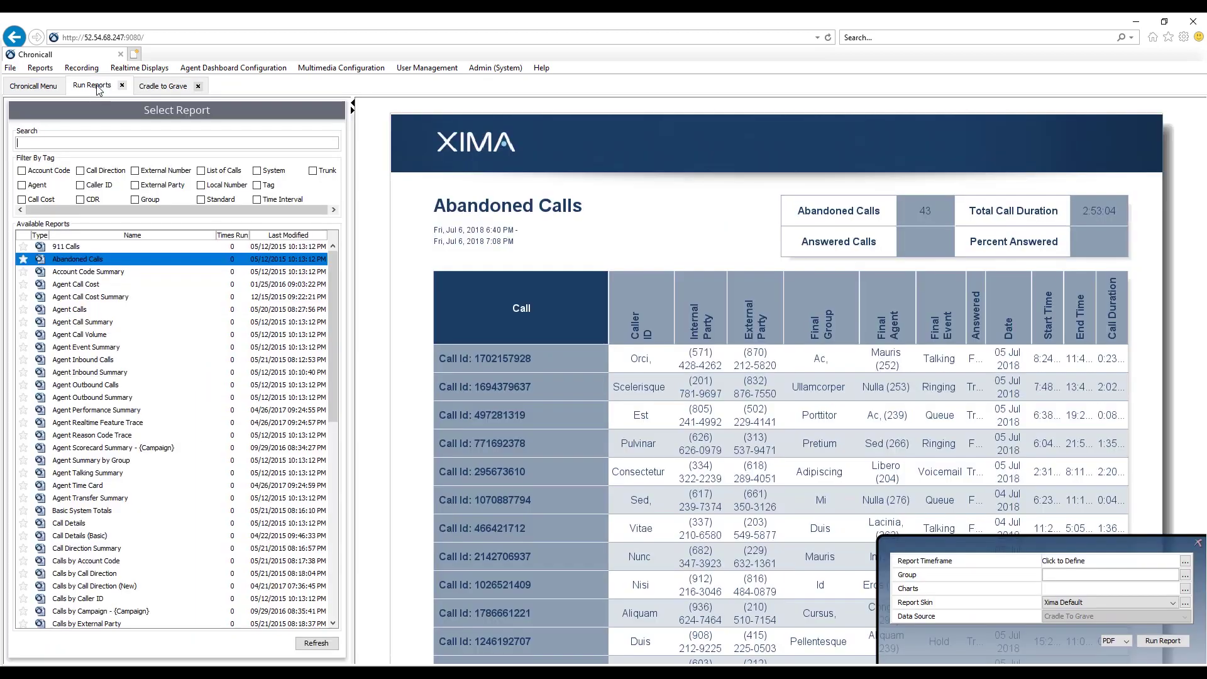
click(26, 273)
click(26, 286)
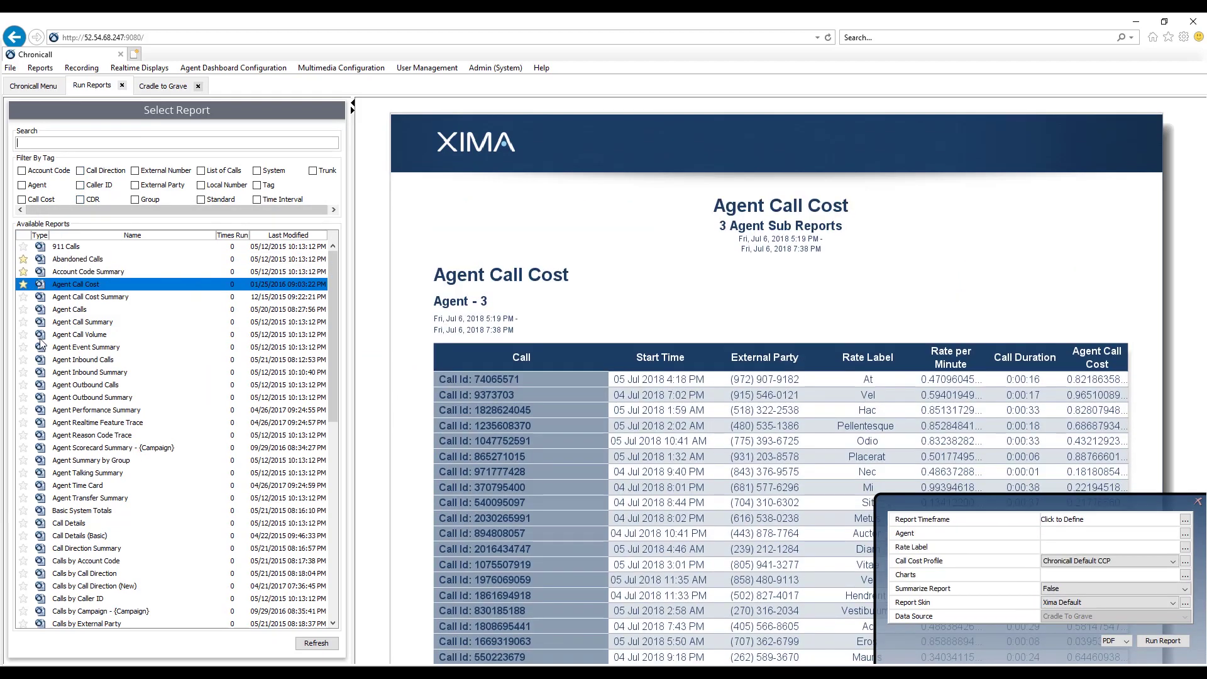
click(24, 272)
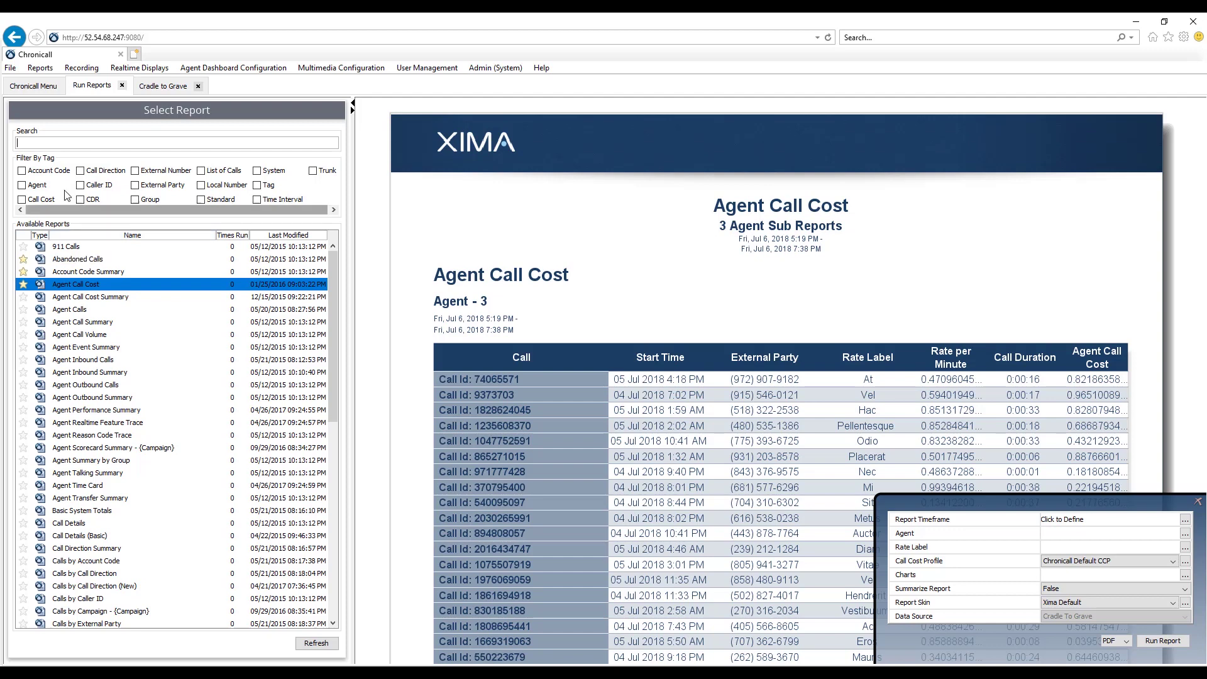
- Bring up the Abandoned Calls report's actions, then dismiss its tag options
right_click(75, 262)
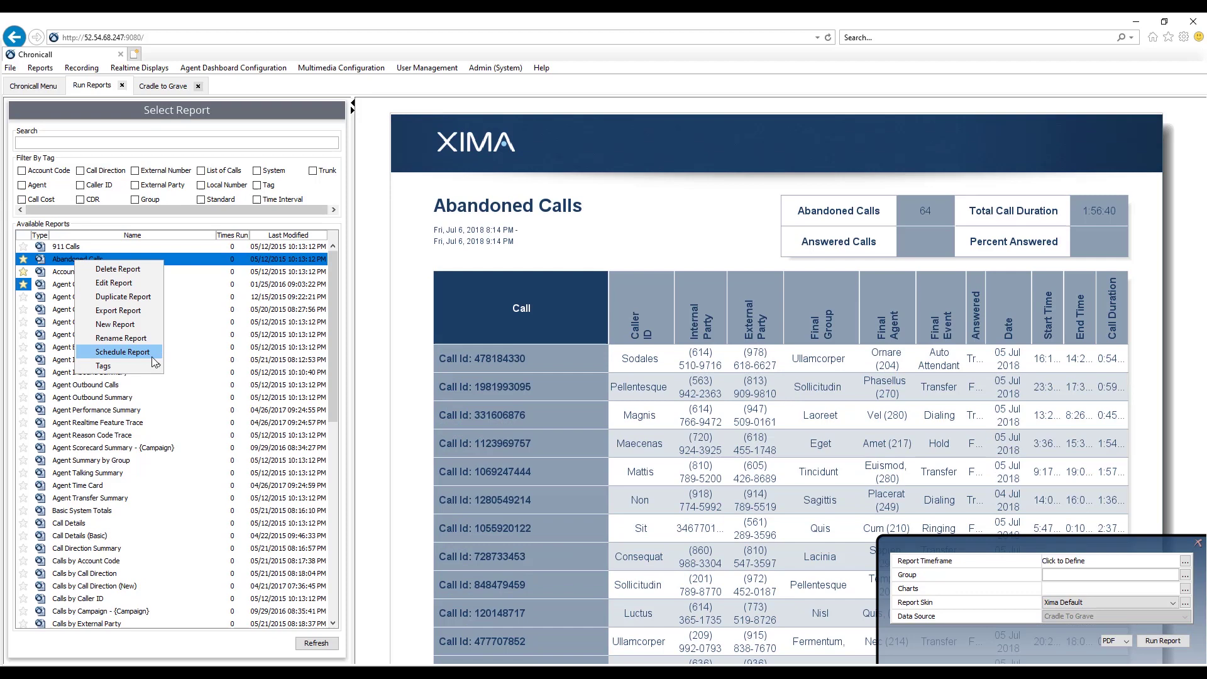
mouse_move(150, 367)
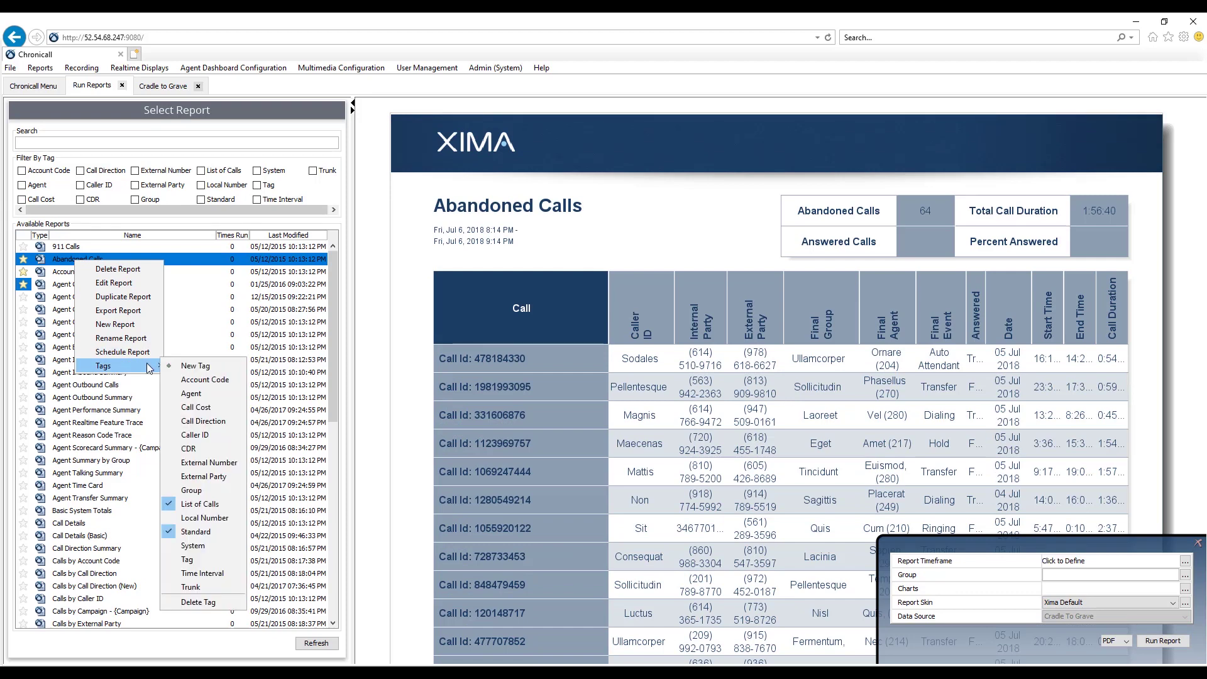
click(115, 222)
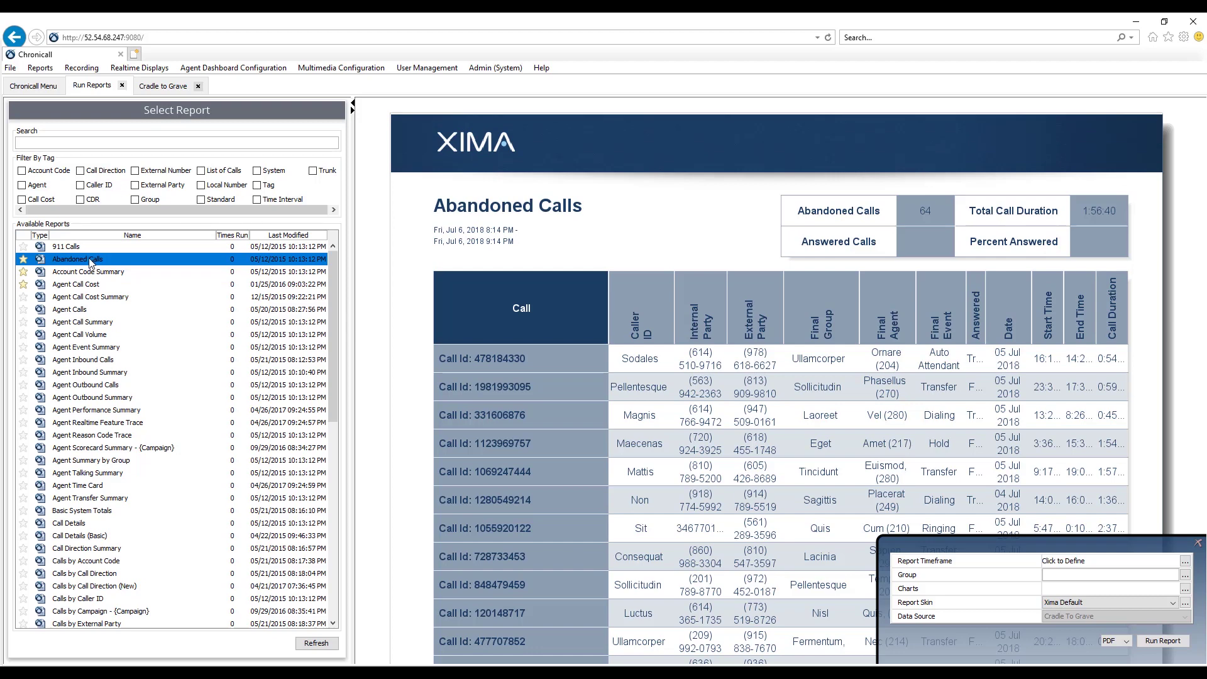
right_click(86, 263)
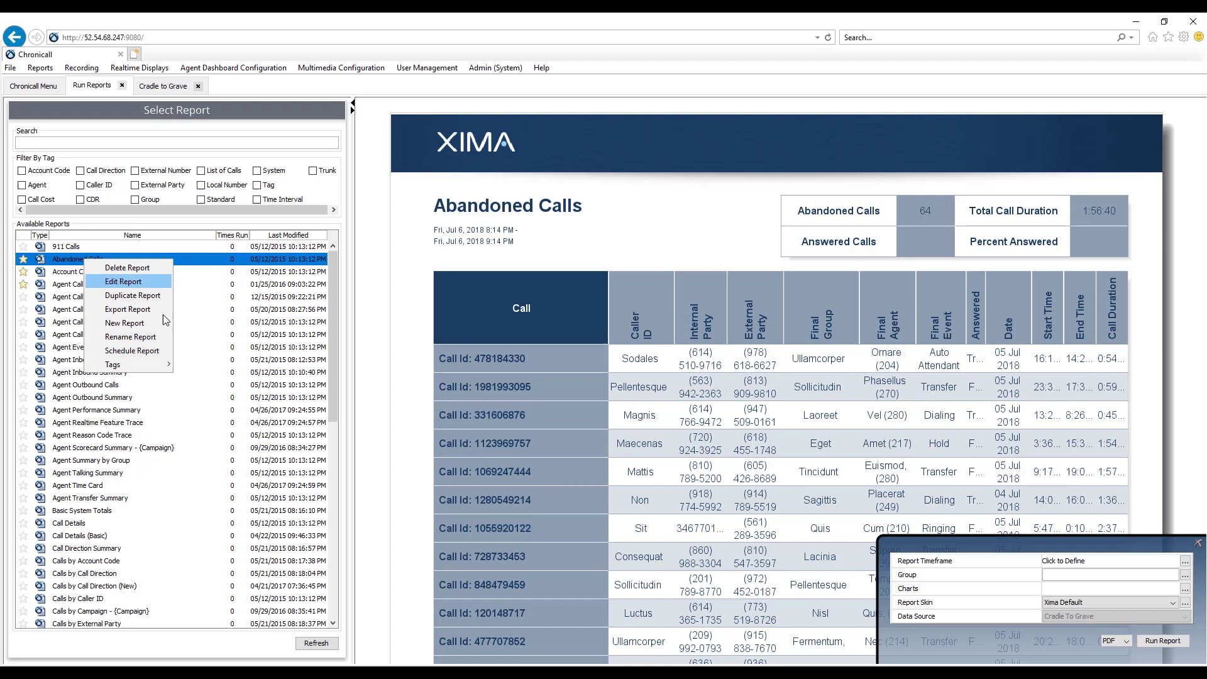
click(145, 350)
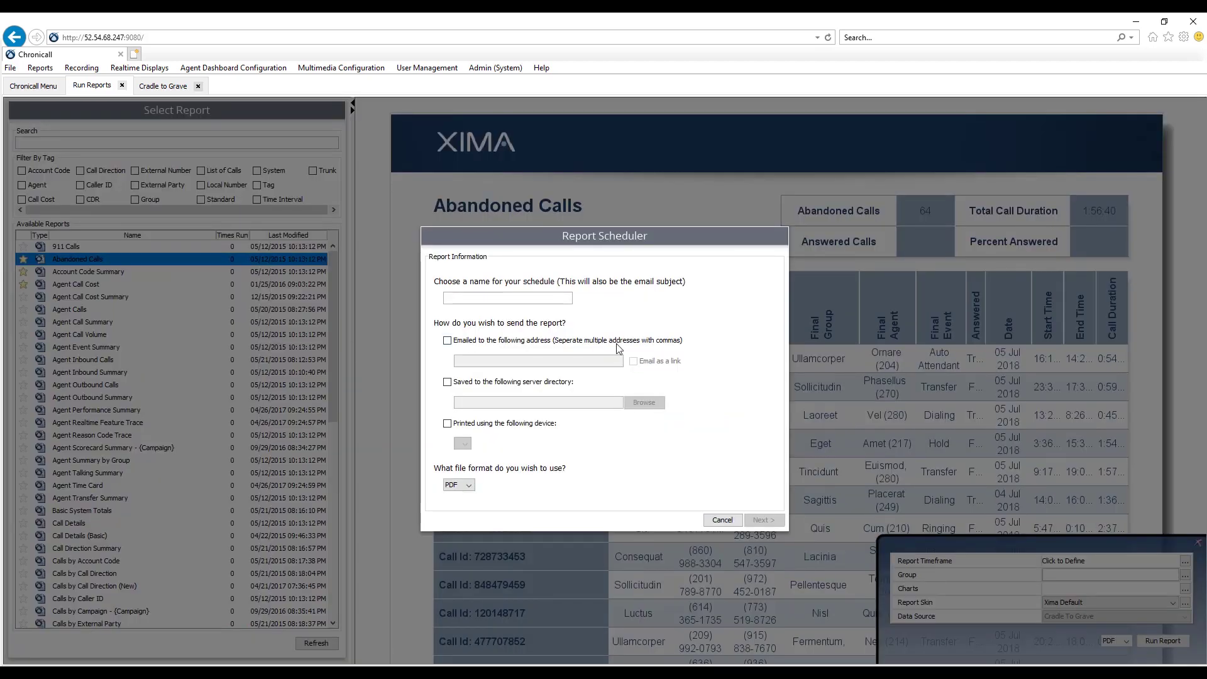
click(475, 341)
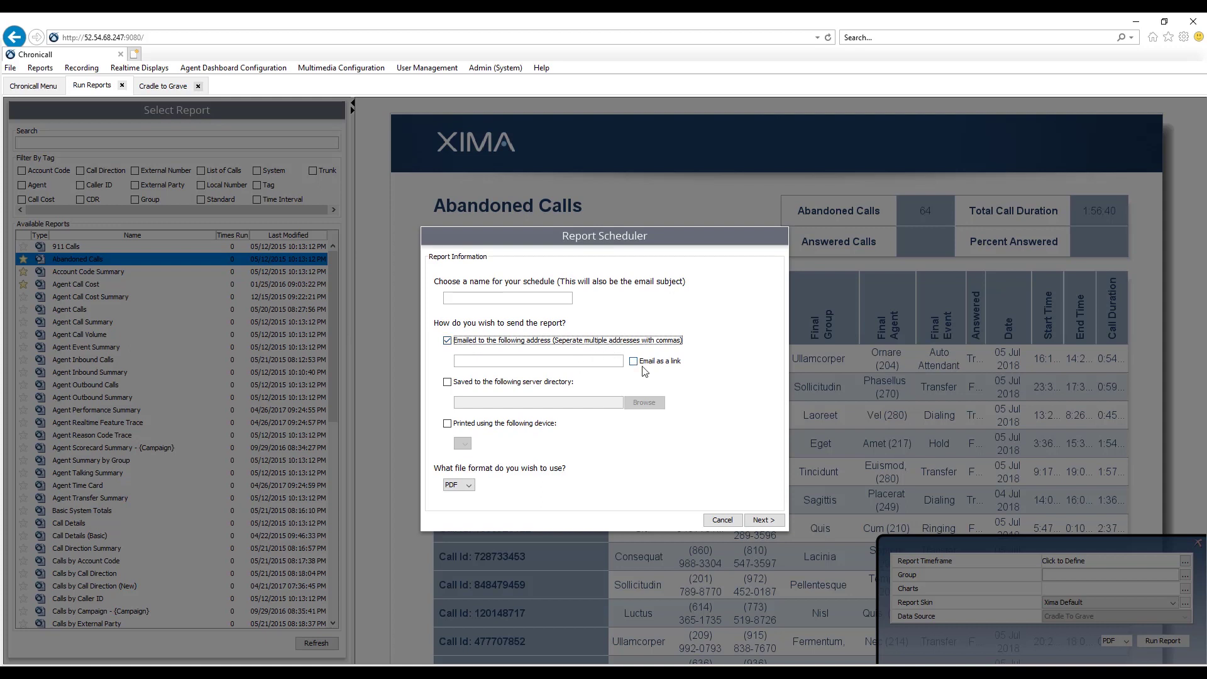
mouse_move(644, 372)
click(476, 385)
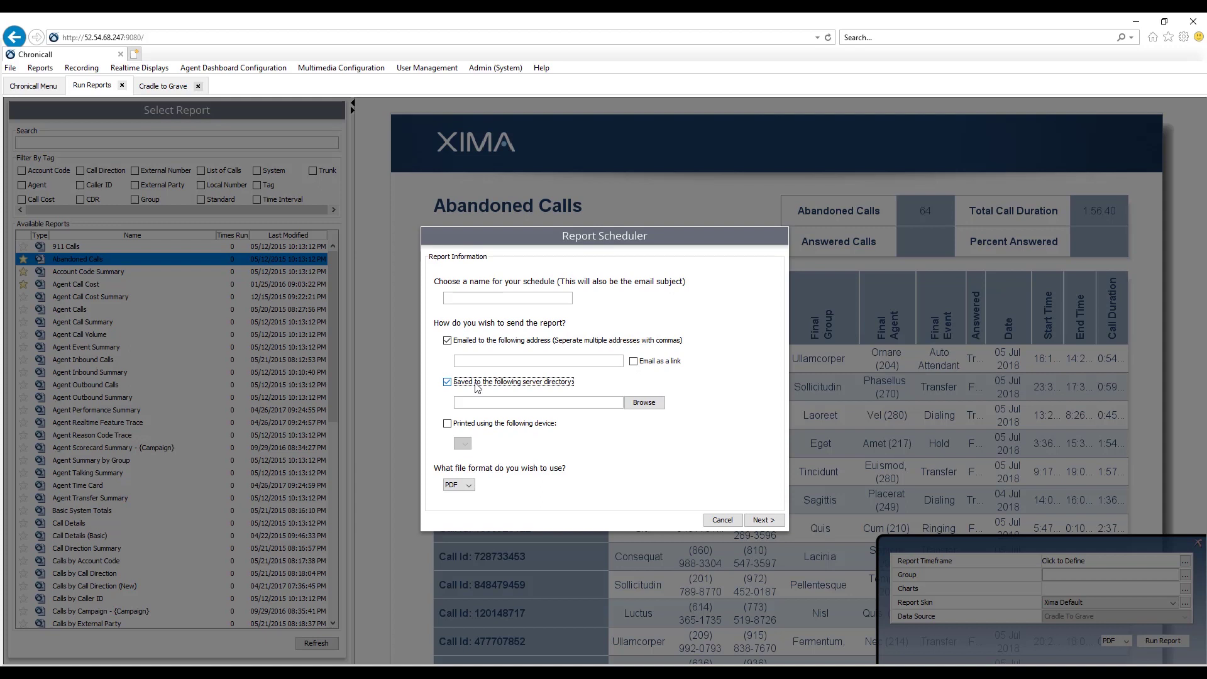
click(490, 424)
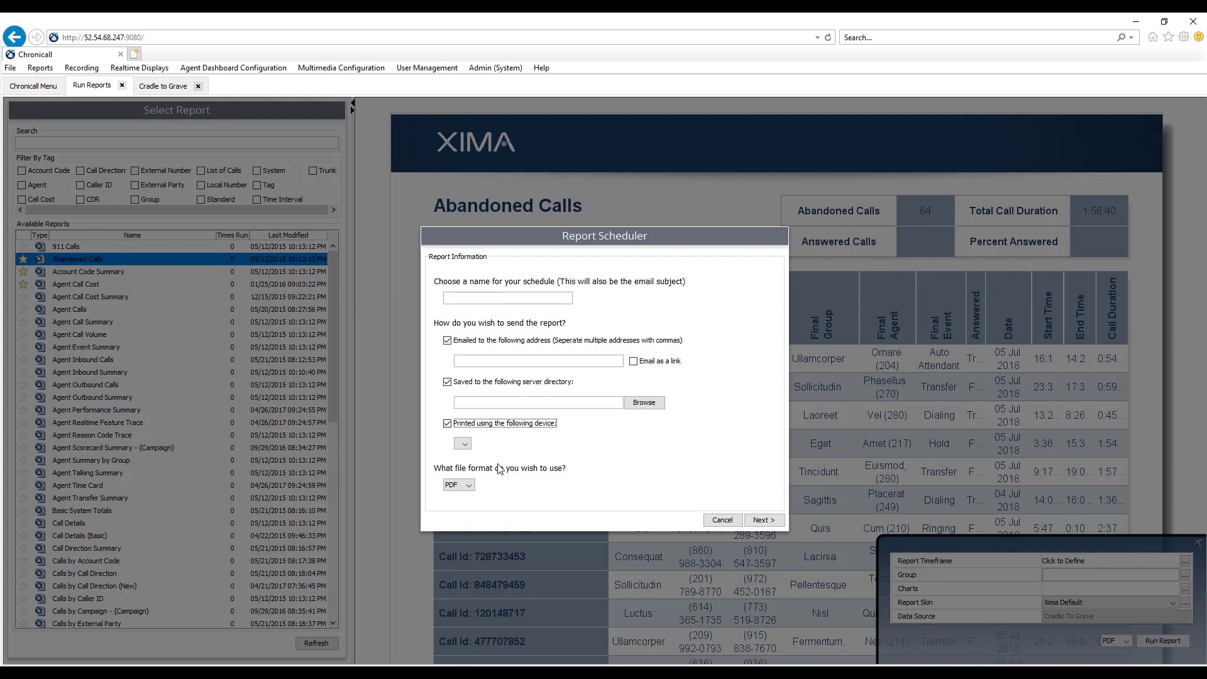
click(722, 521)
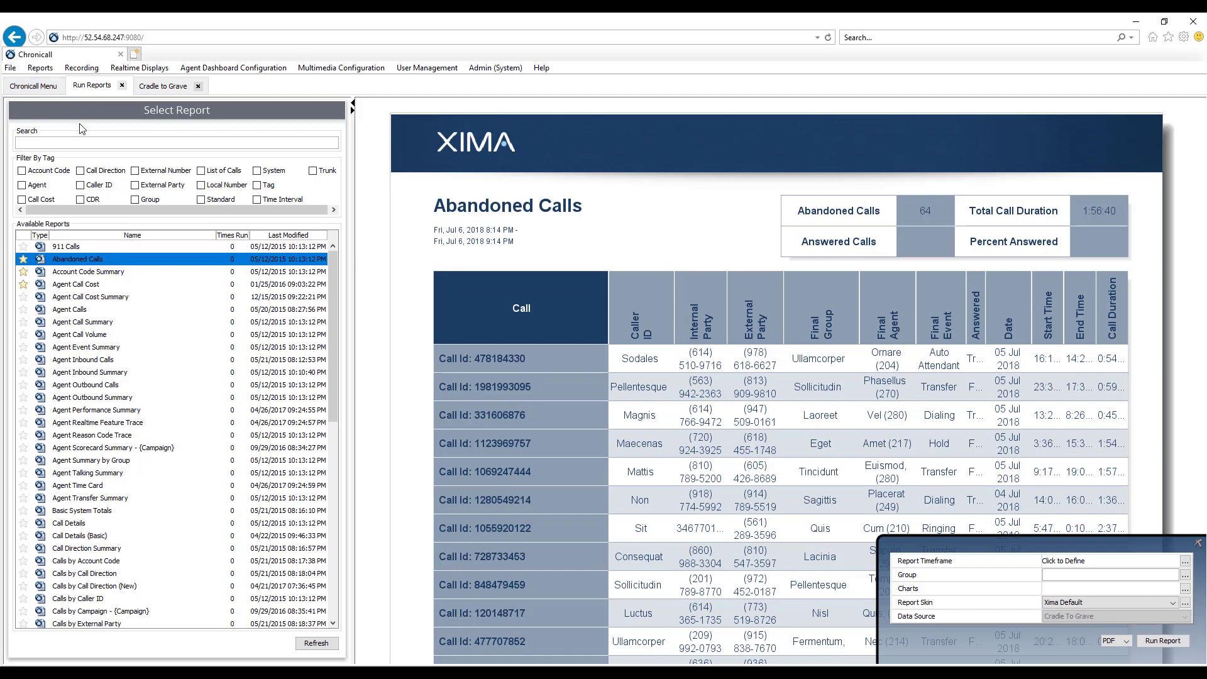
- Preview the 911 Calls report, then return to the Chronicall main menu
click(73, 249)
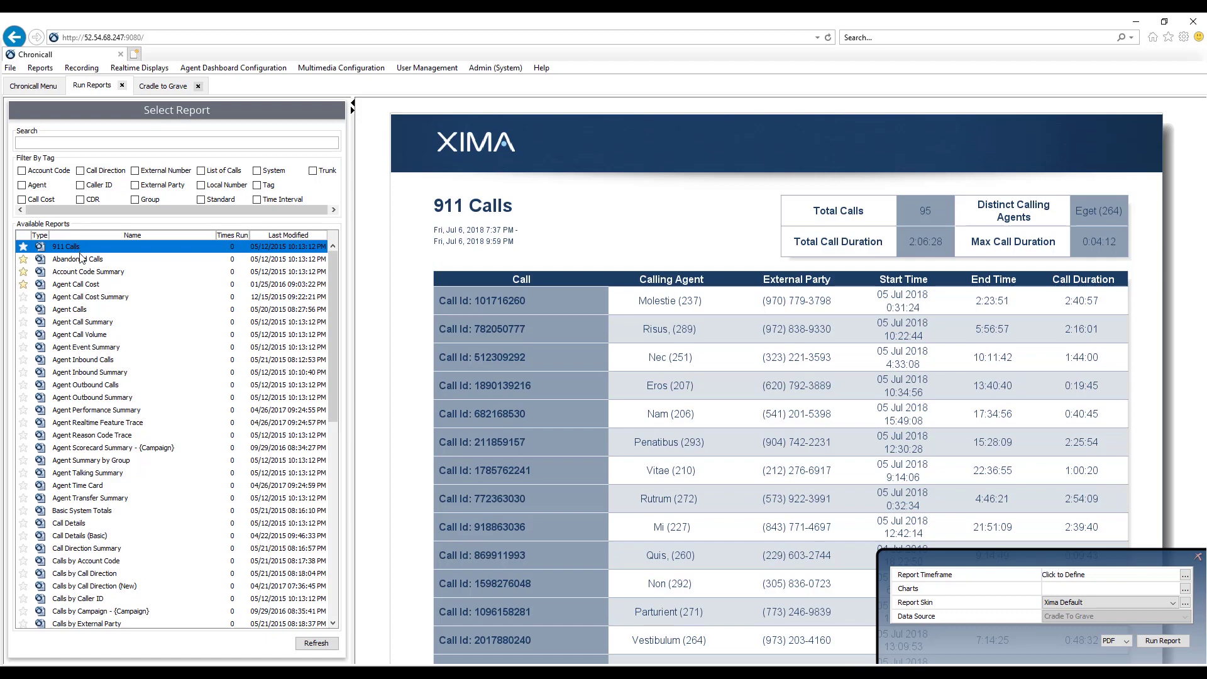
click(42, 88)
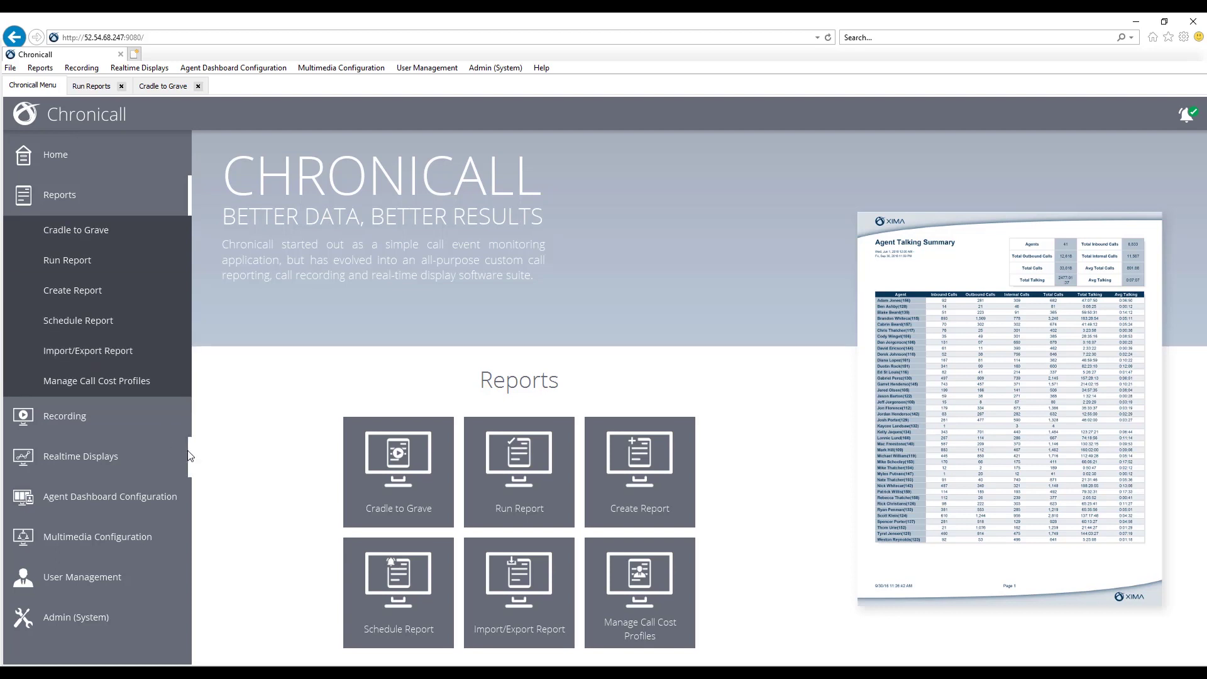
- Open Admin System Settings, expand Basic Settings, and view emergency numbers 311, 911, 9311, 9911 unchanged
click(73, 617)
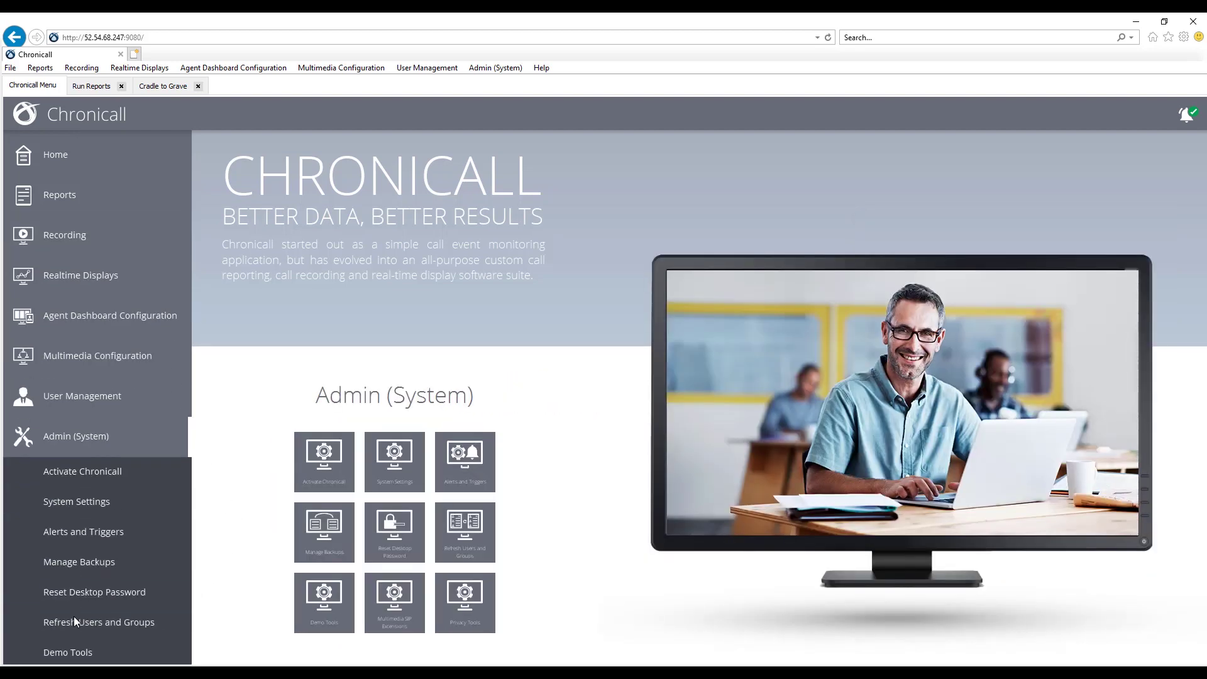
click(96, 511)
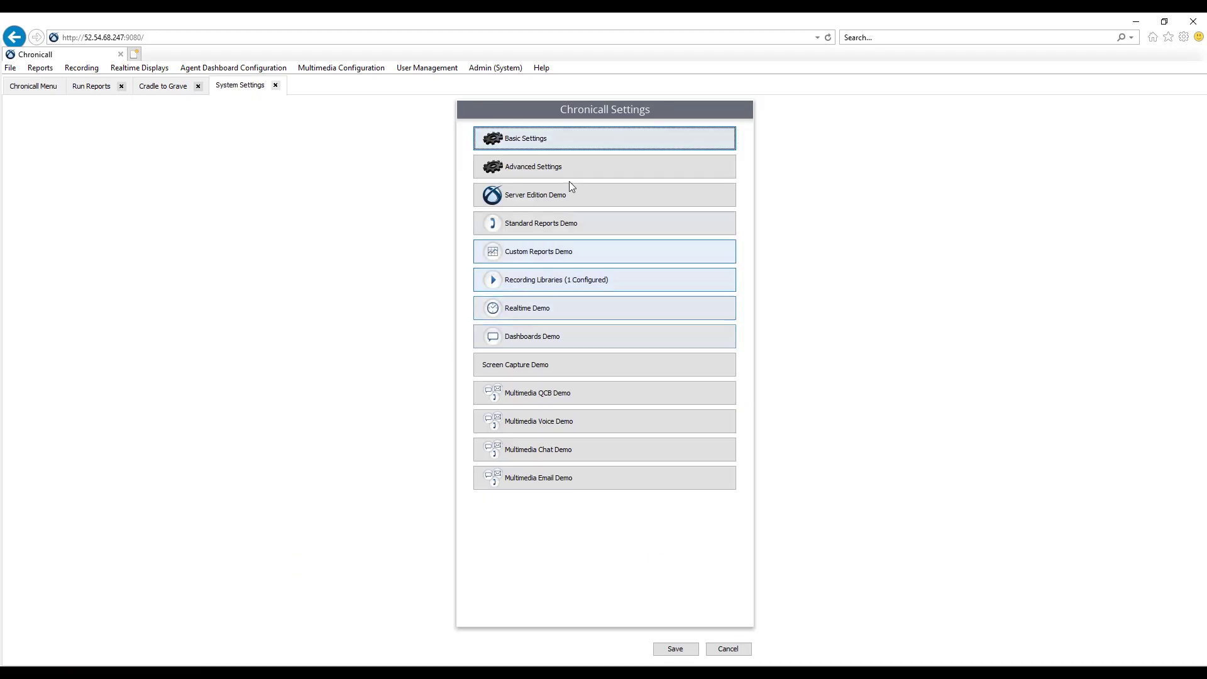
click(539, 137)
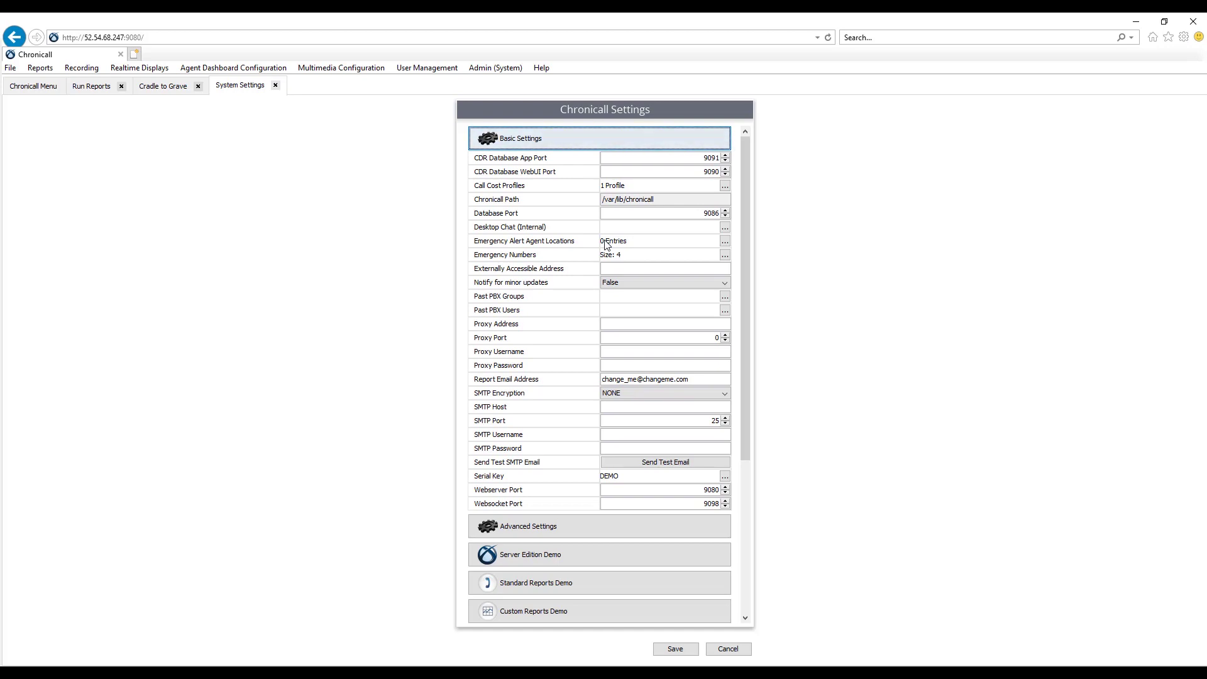
click(724, 254)
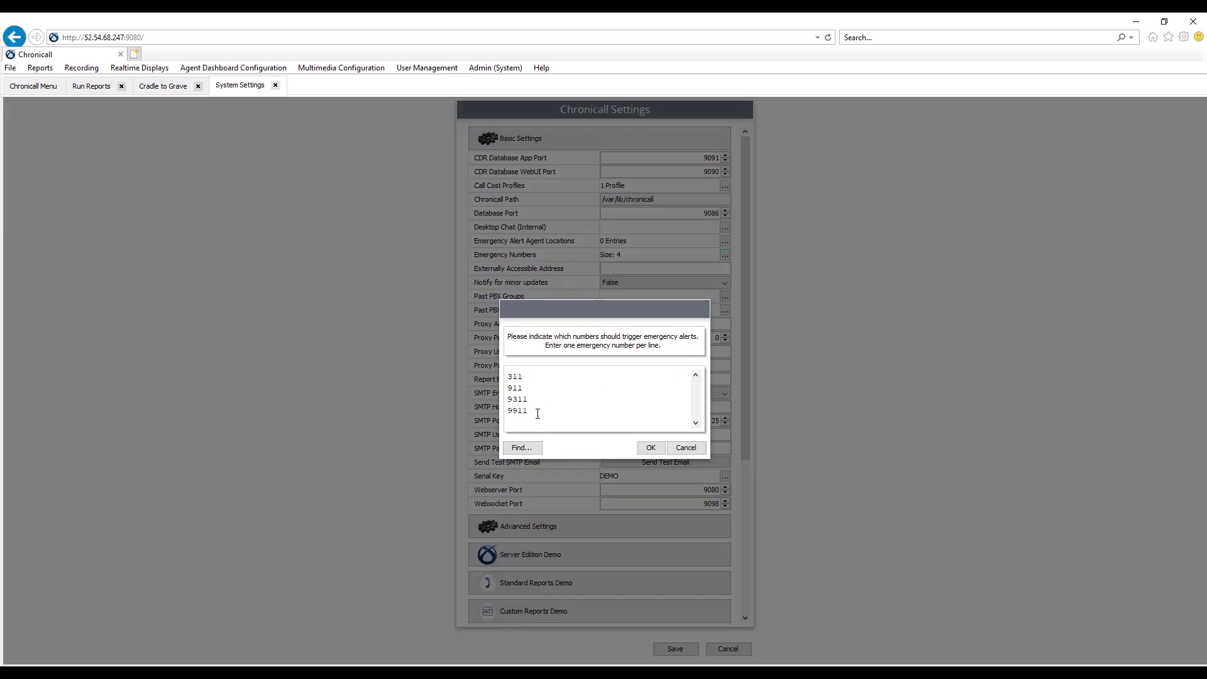
click(686, 447)
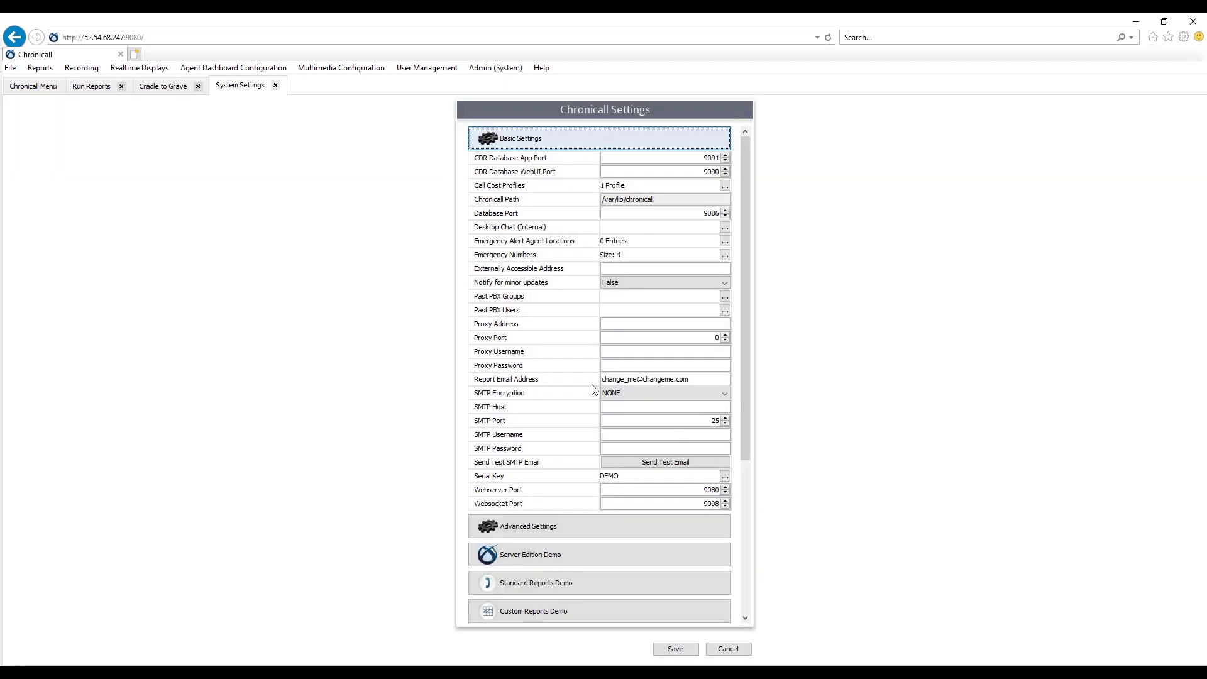
- Return to the Chronicall menu, acknowledge the 911 Emergency alert, and restore the Chronicall window
click(37, 87)
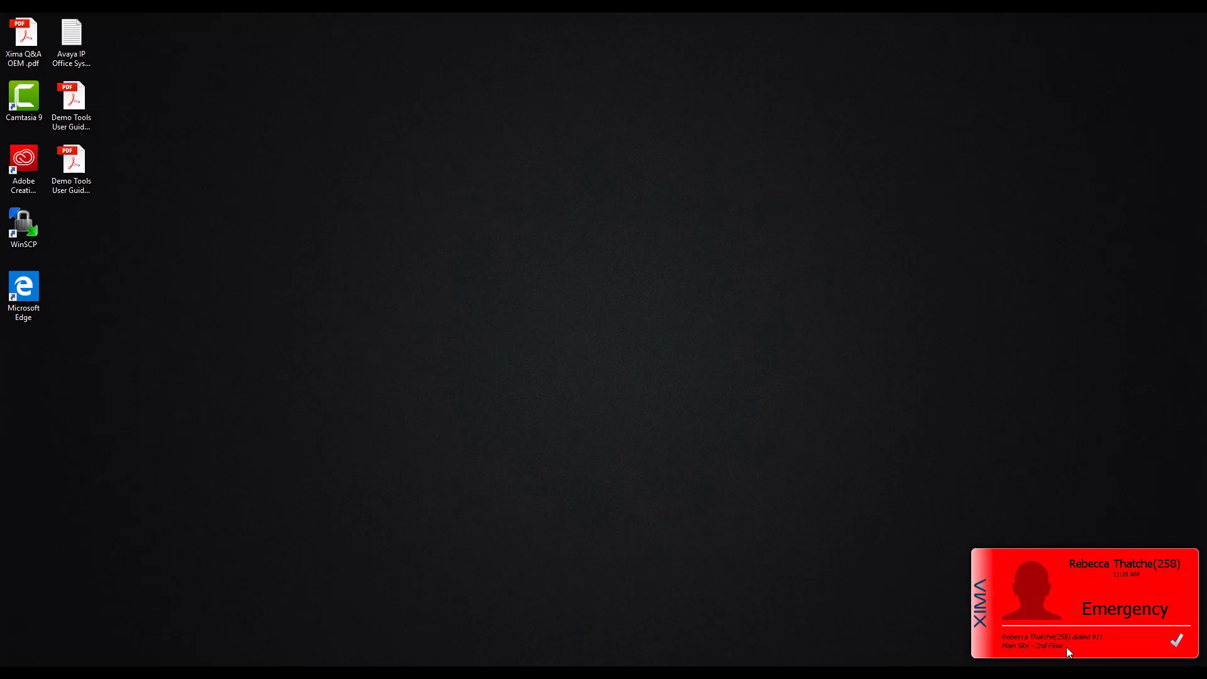
click(1174, 642)
click(573, 664)
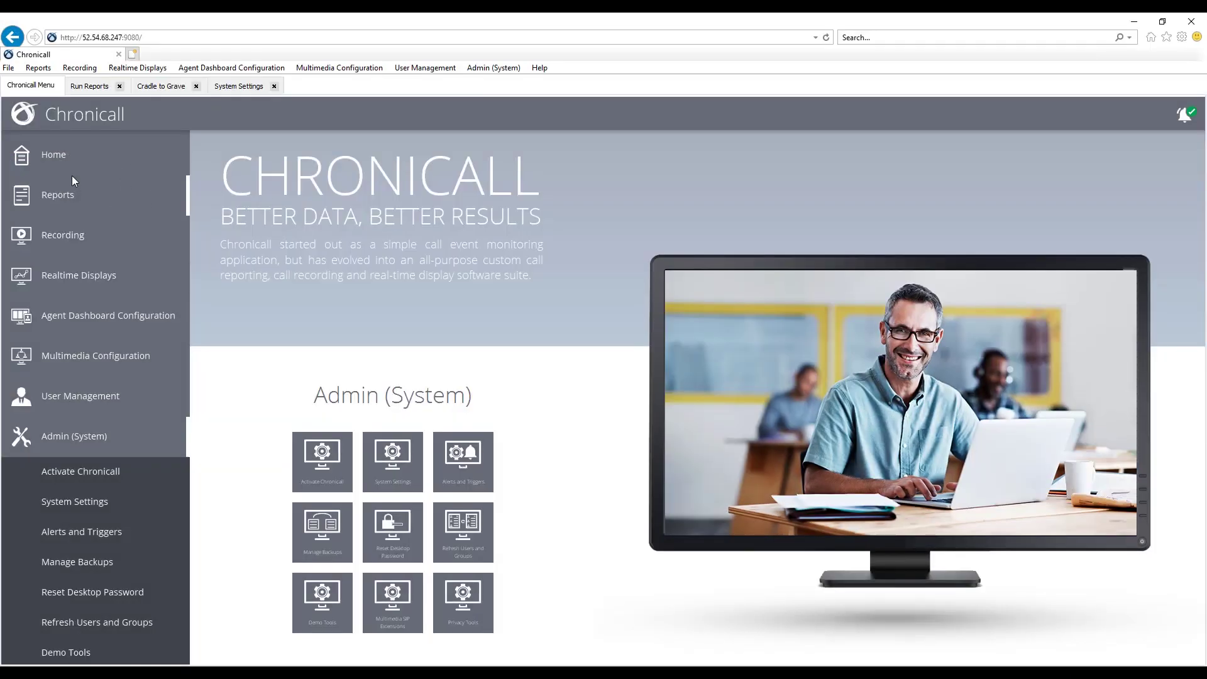
- Go Home, open User Management > User Accounts, and give the New User the User access level
click(57, 154)
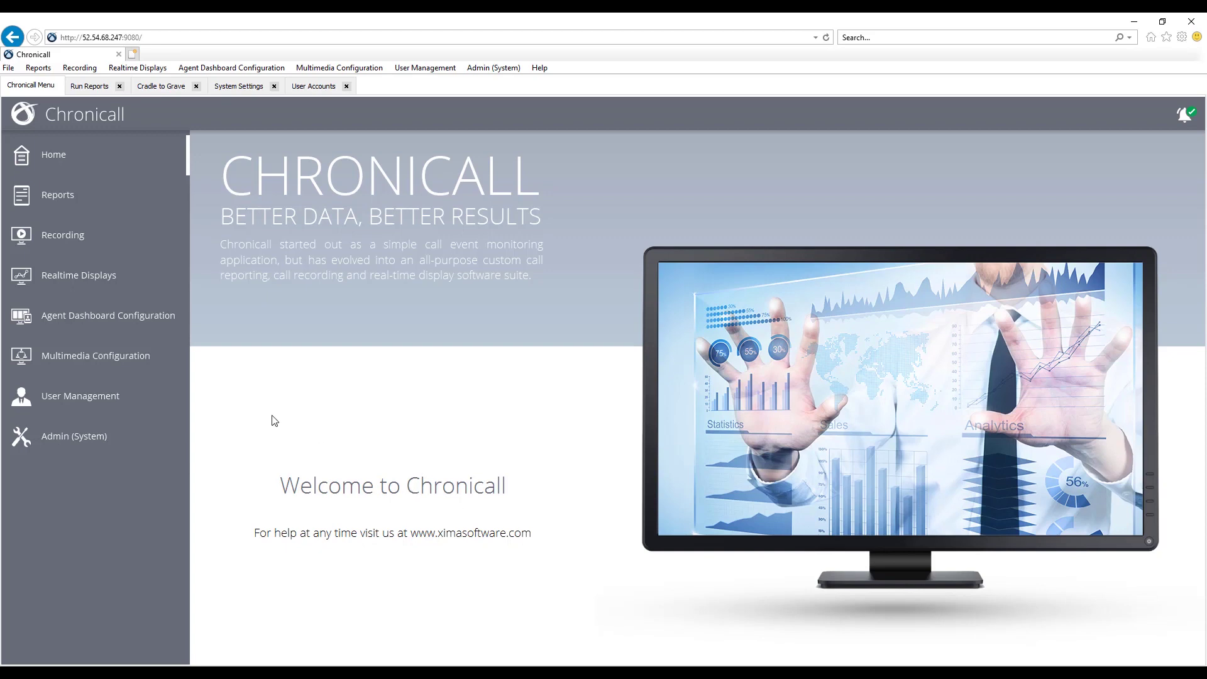
click(117, 399)
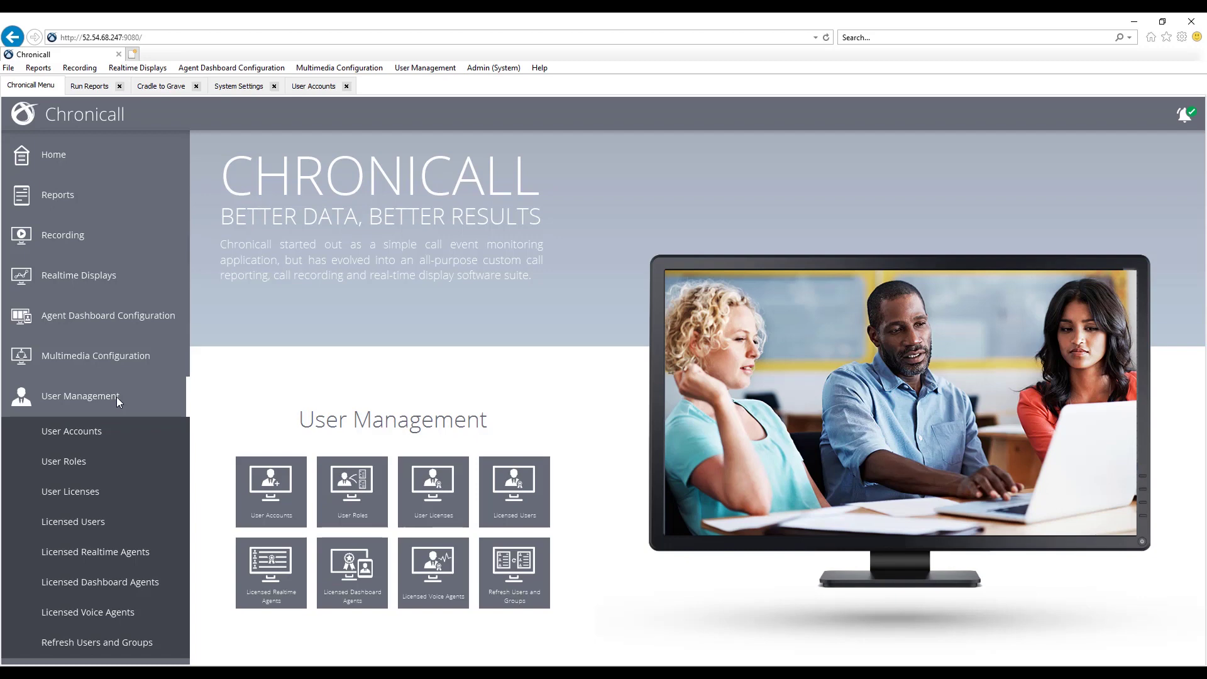
click(100, 429)
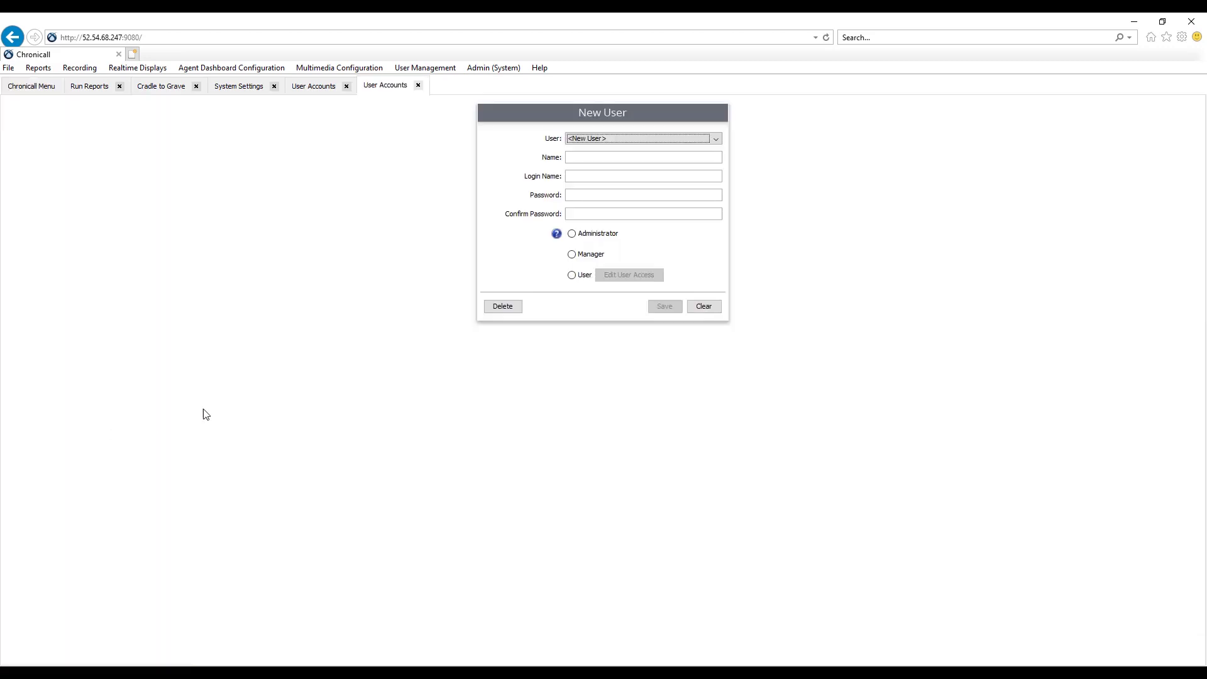
click(585, 277)
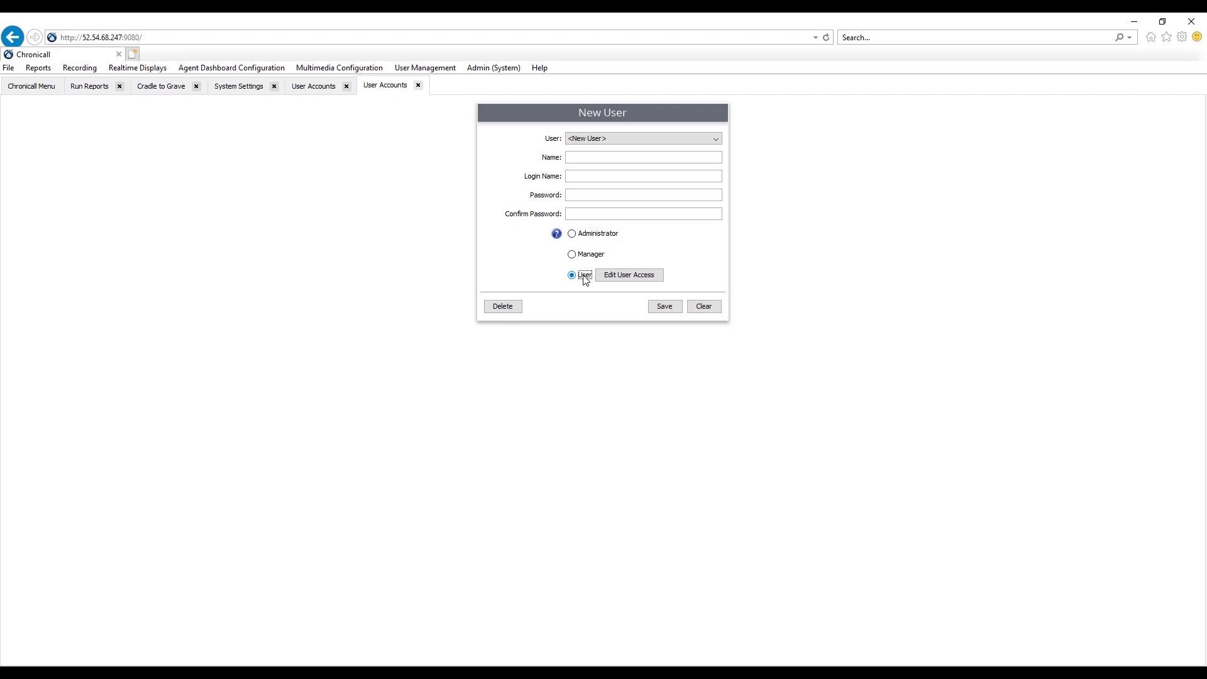
- In the new user's access settings, set Cradle to Grave Access Level to No Access
click(622, 278)
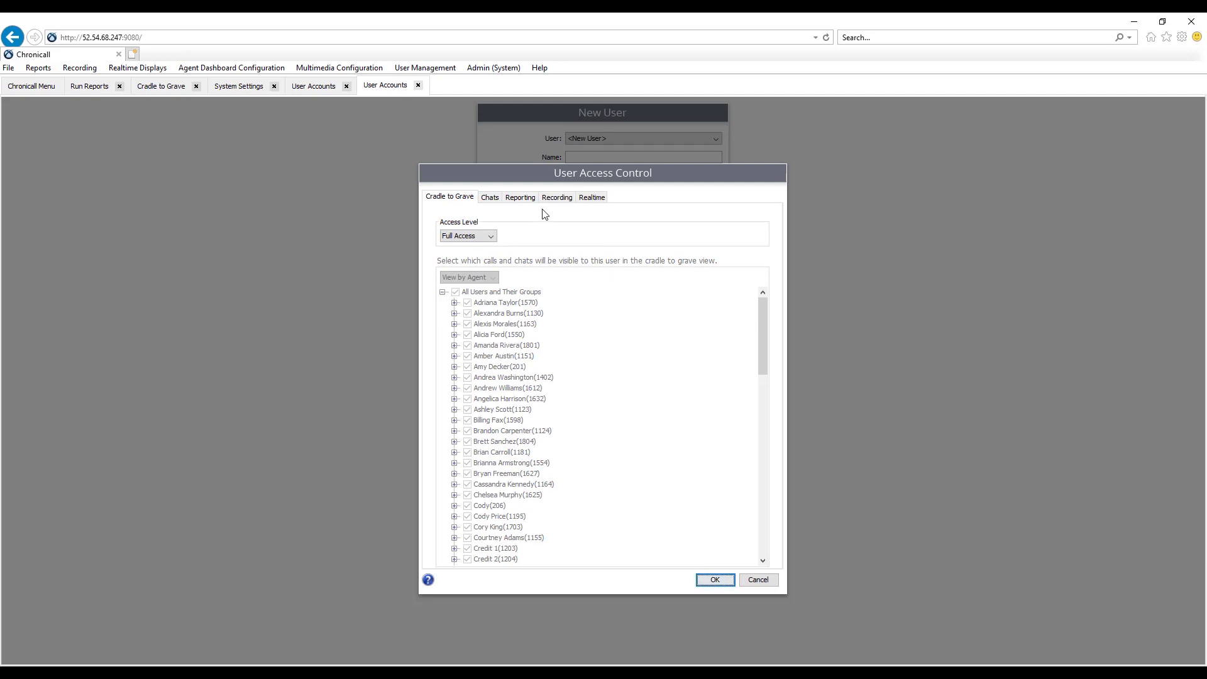
click(481, 241)
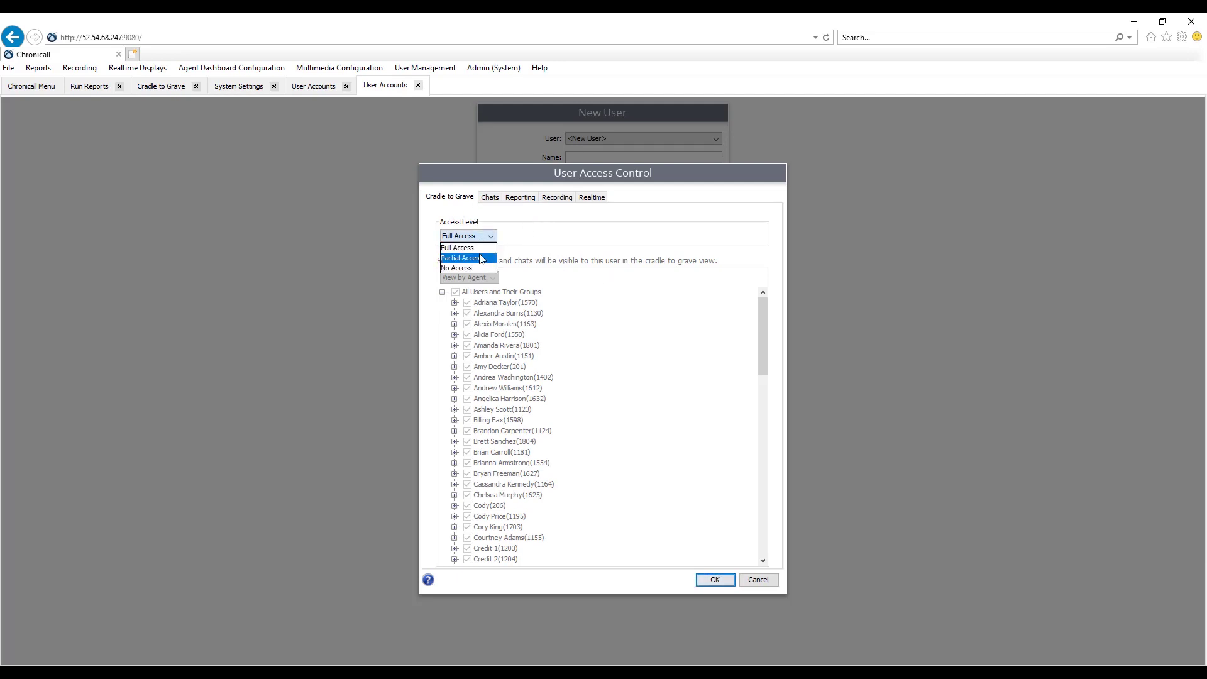
click(480, 268)
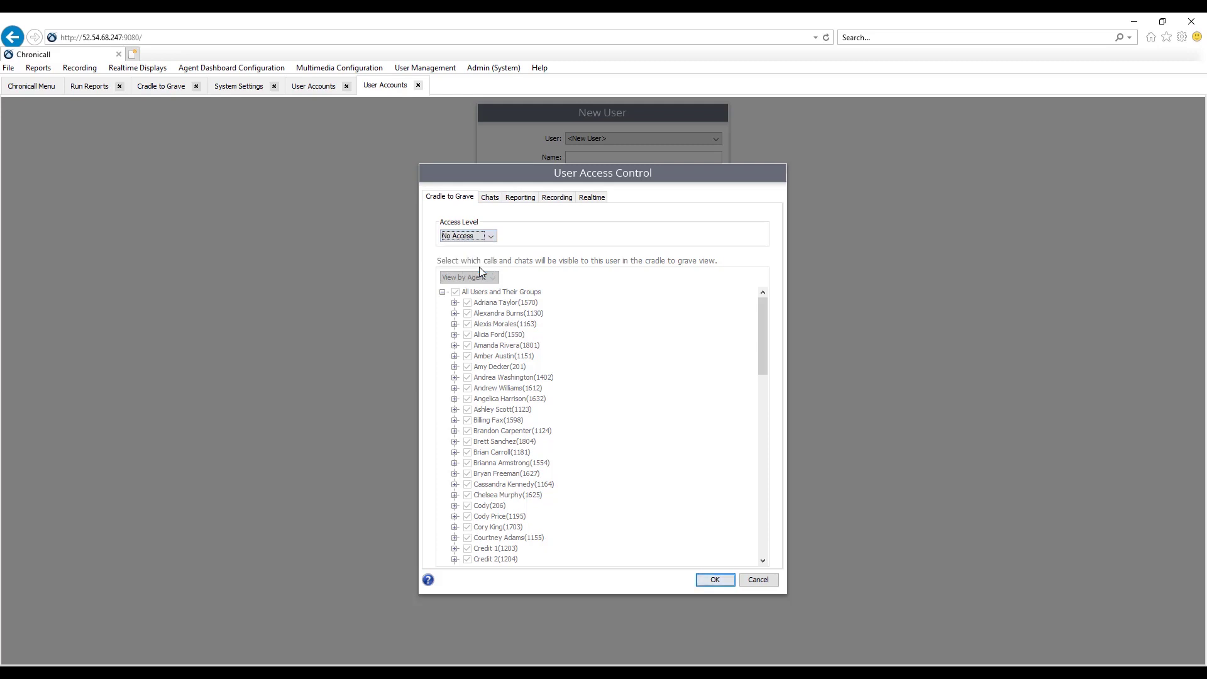
- Give Partial reporting access: Agent Call Cost, Event Summary, Inbound Calls, Inbound Summary, two outbound reports
click(521, 198)
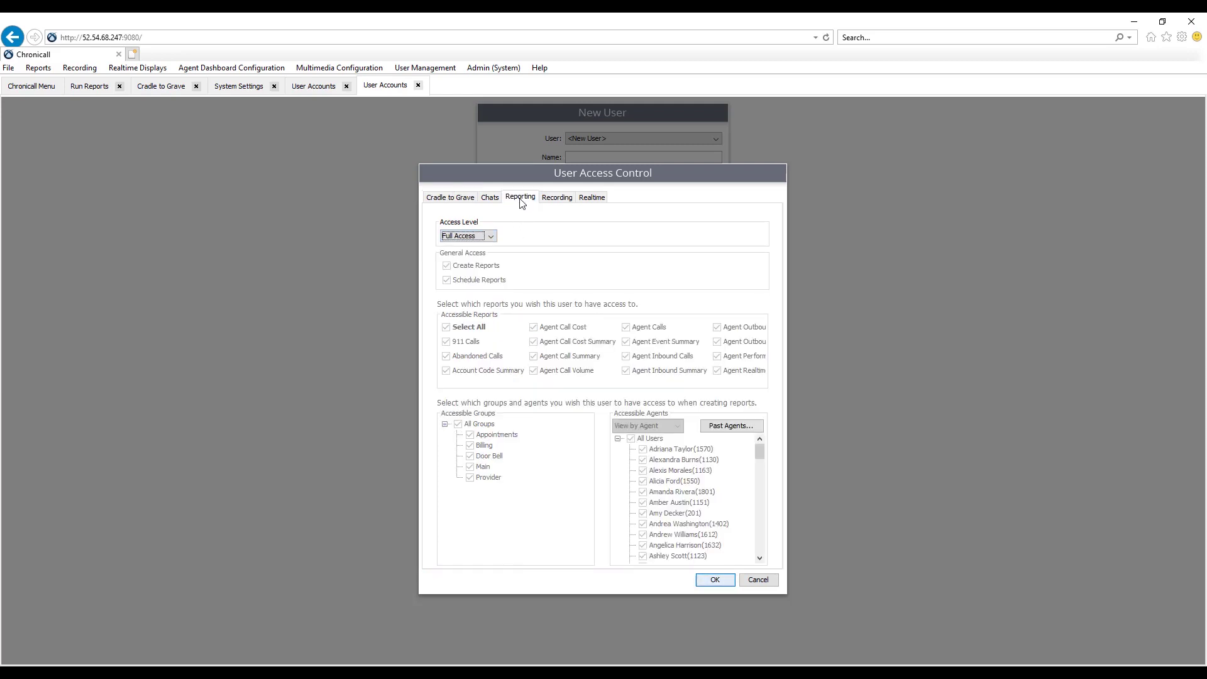
click(490, 237)
click(480, 261)
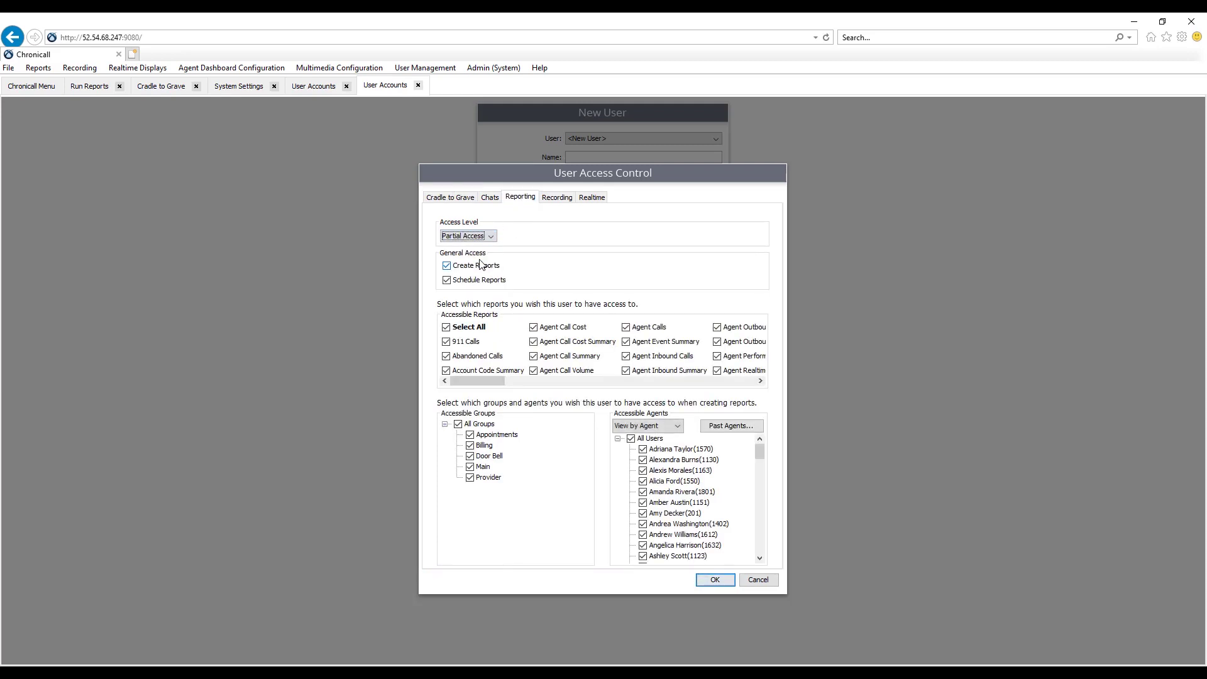
click(458, 327)
click(535, 327)
click(644, 343)
click(653, 356)
click(660, 370)
click(744, 327)
click(743, 341)
click(715, 579)
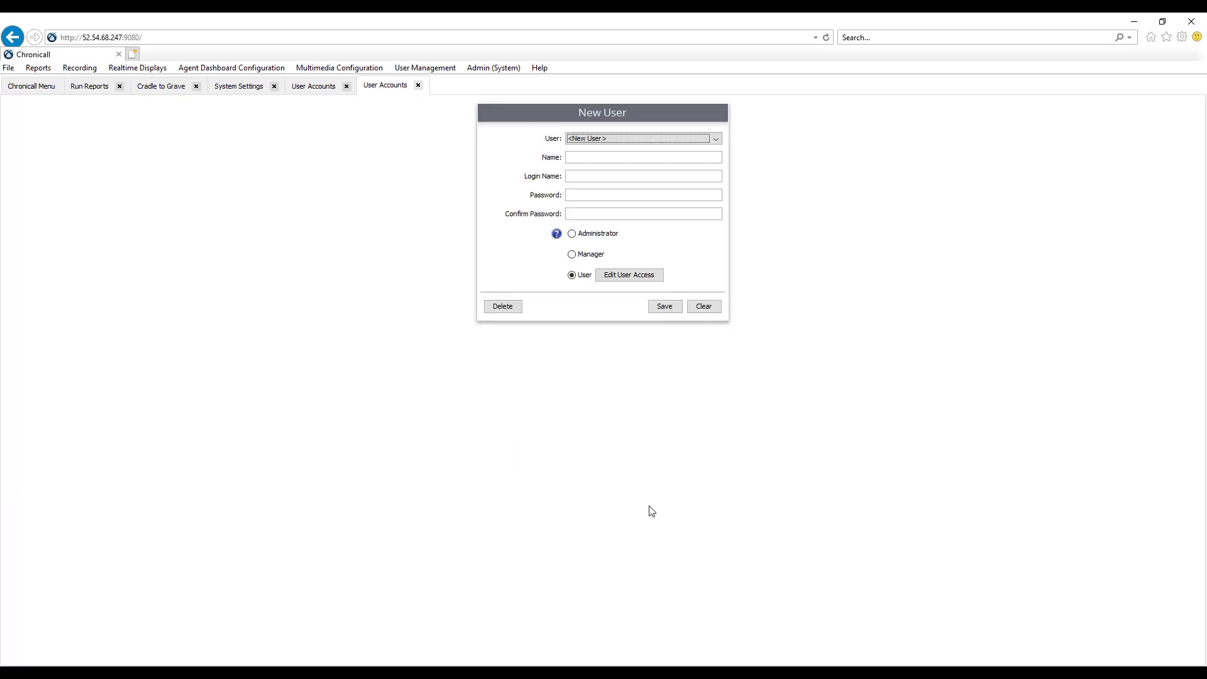